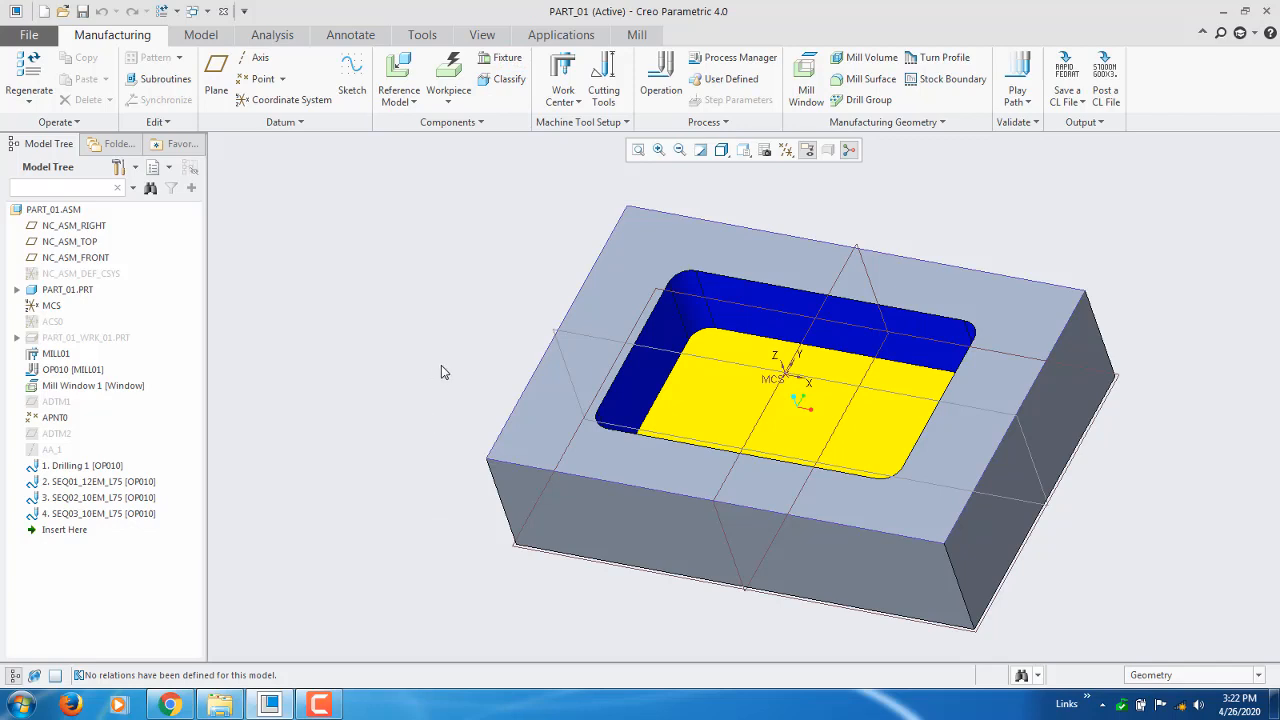
{"action": "mouse_move", "coordinate": [450, 372]}
{"action": "middle_mouse_down"}
{"action": "mouse_move", "coordinate": [452, 357]}
{"action": "mouse_move", "coordinate": [450, 374]}
{"action": "middle_mouse_up"}
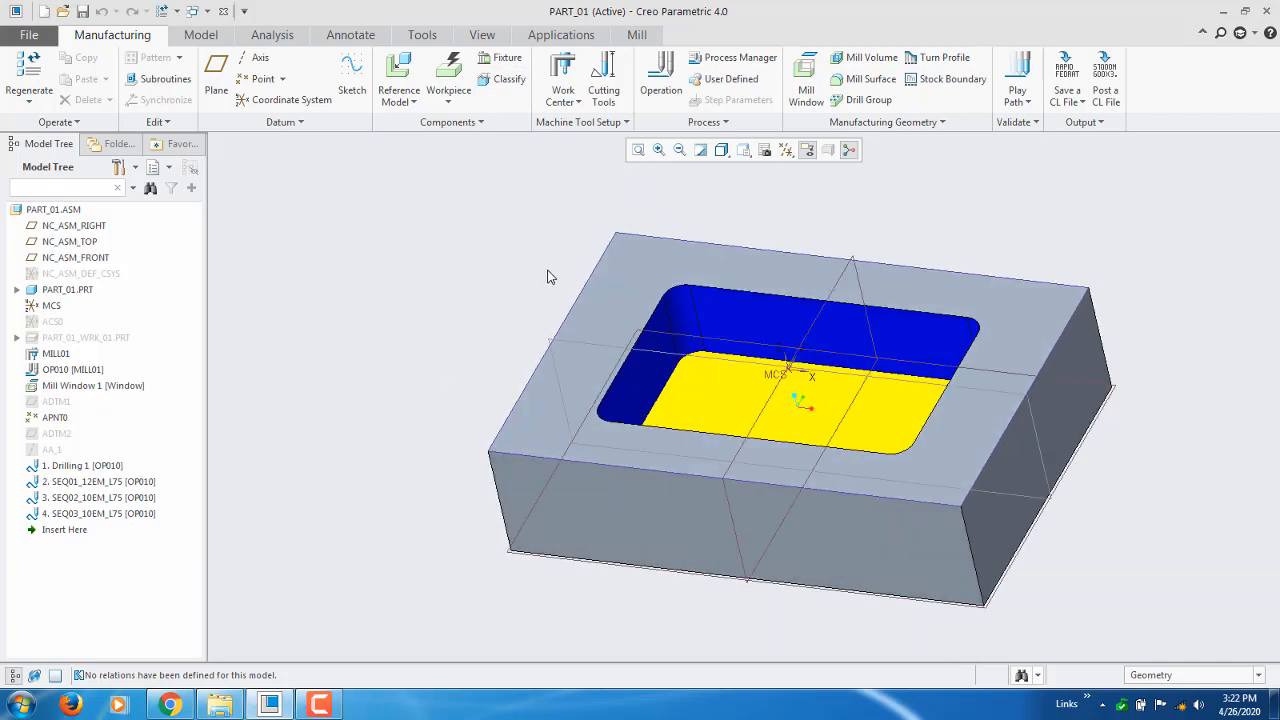
{"action": "scroll", "coordinate": [533, 273], "scroll_direction": "up", "scroll_amount": 2}
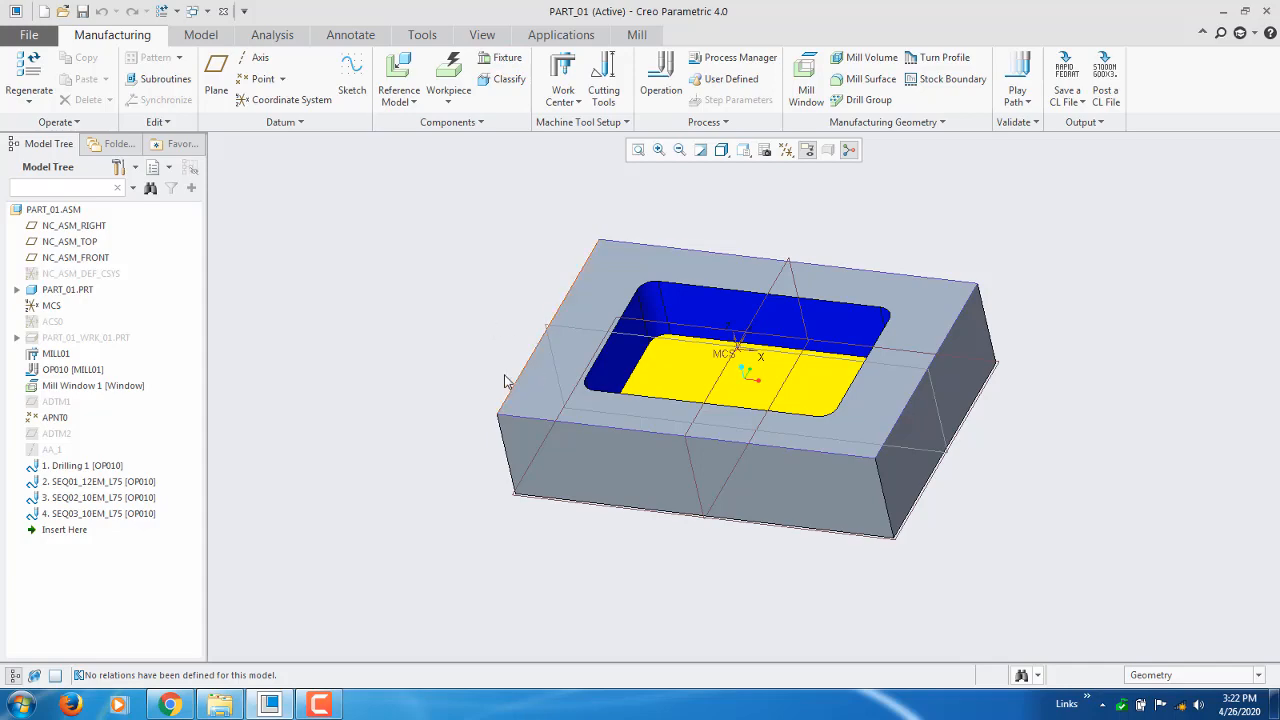
{"action": "mouse_move", "coordinate": [505, 374]}
{"action": "middle_mouse_down"}
{"action": "mouse_move", "coordinate": [530, 438]}
{"action": "mouse_move", "coordinate": [511, 374]}
{"action": "mouse_move", "coordinate": [486, 357]}
{"action": "mouse_move", "coordinate": [509, 361]}
{"action": "mouse_move", "coordinate": [466, 371]}
{"action": "mouse_move", "coordinate": [457, 423]}
{"action": "mouse_move", "coordinate": [472, 386]}
{"action": "middle_mouse_up"}
{"action": "scroll", "coordinate": [458, 376], "scroll_direction": "down", "scroll_amount": 2}
{"action": "scroll", "coordinate": [462, 370], "scroll_direction": "up", "scroll_amount": 2}
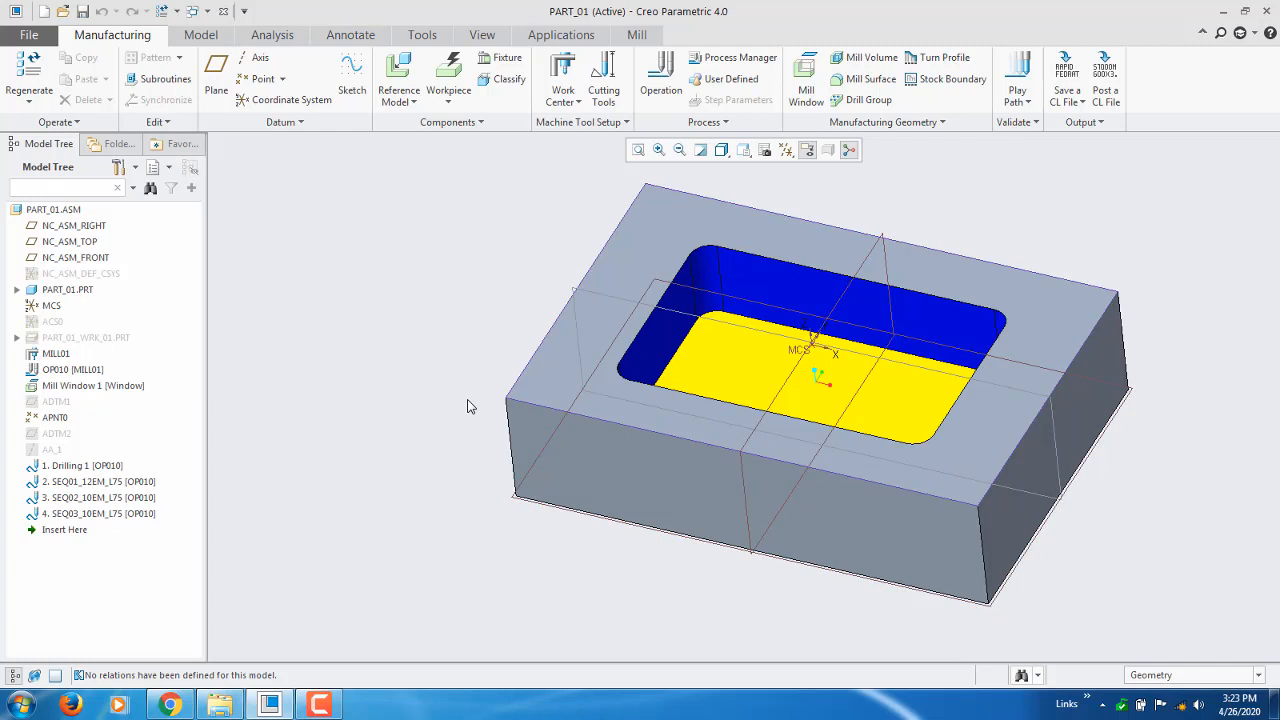
{"action": "mouse_move", "coordinate": [470, 400]}
{"action": "middle_mouse_down"}
{"action": "mouse_move", "coordinate": [471, 380]}
{"action": "mouse_move", "coordinate": [471, 394]}
{"action": "mouse_move", "coordinate": [425, 408]}
{"action": "mouse_move", "coordinate": [491, 409]}
{"action": "middle_mouse_up"}
{"action": "left_click", "coordinate": [624, 399]}
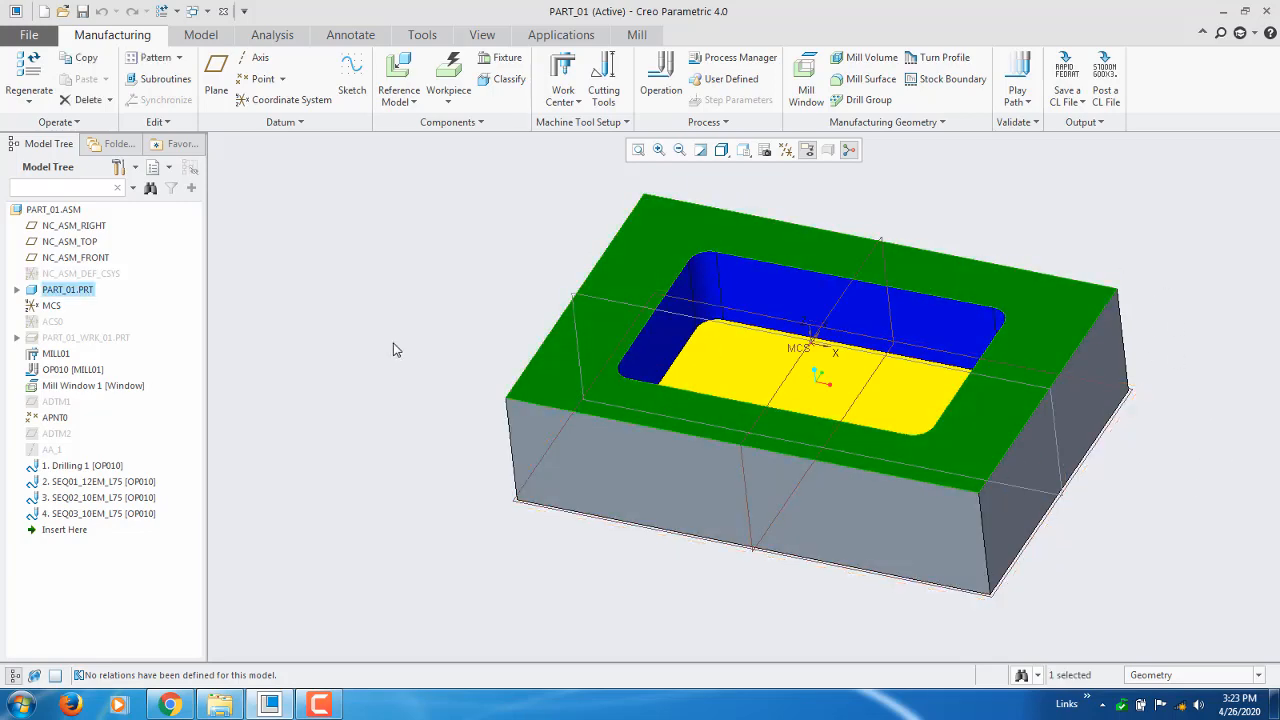
{"action": "left_click", "coordinate": [350, 357]}
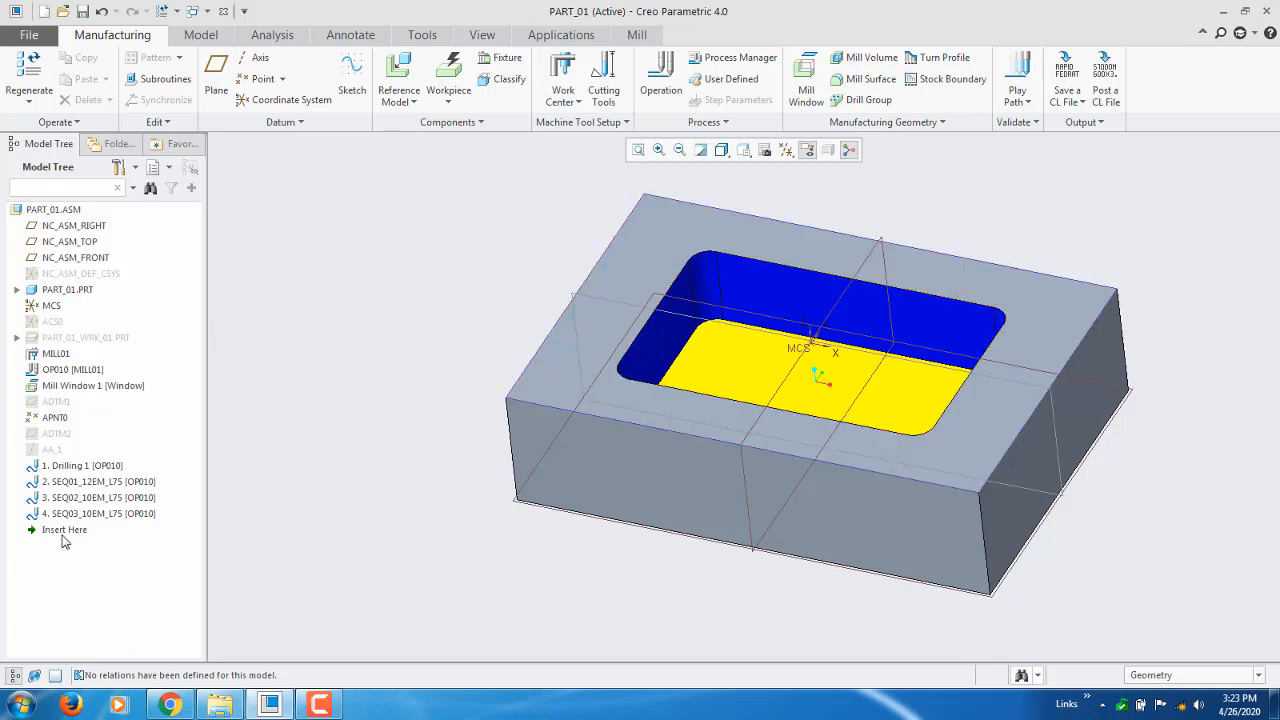
Move the model tree insertion point to directly below OP010, ahead of Mill Window 1
{"action": "left_click_drag", "start_coordinate": [70, 535], "coordinate": [112, 375]}
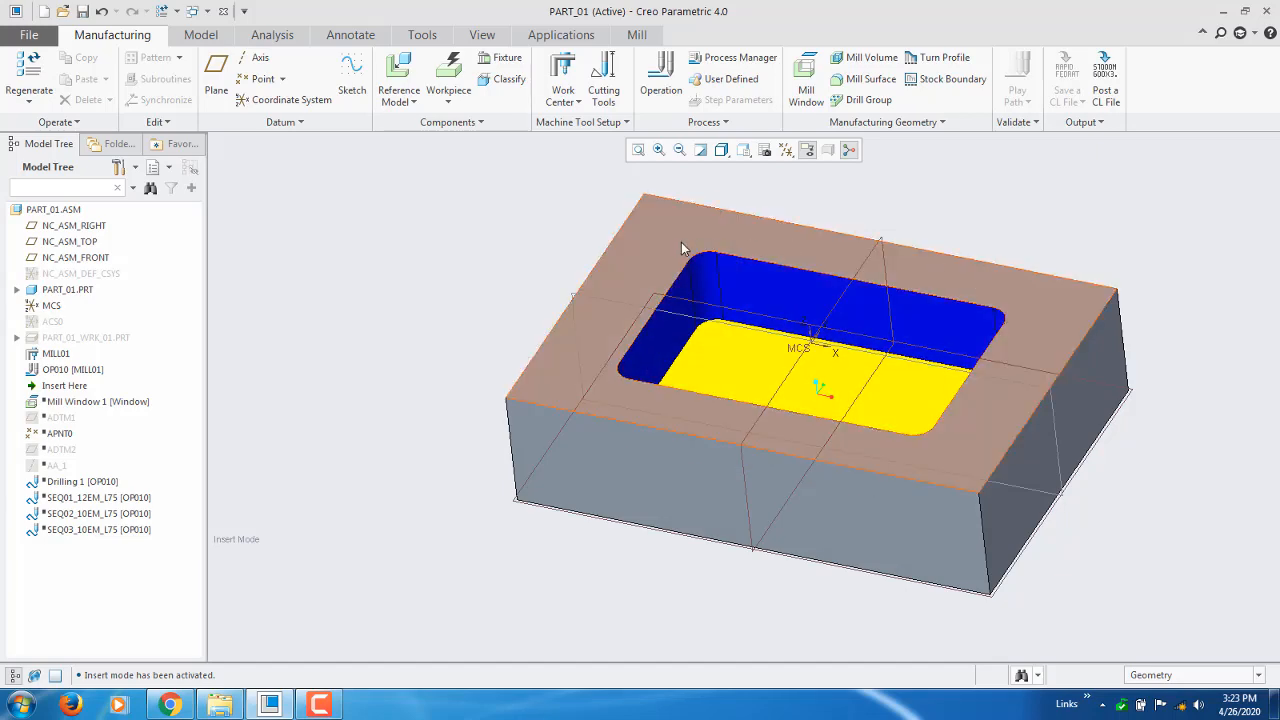
{"action": "middle_click_drag", "start_coordinate": [737, 429], "coordinate": [631, 305]}
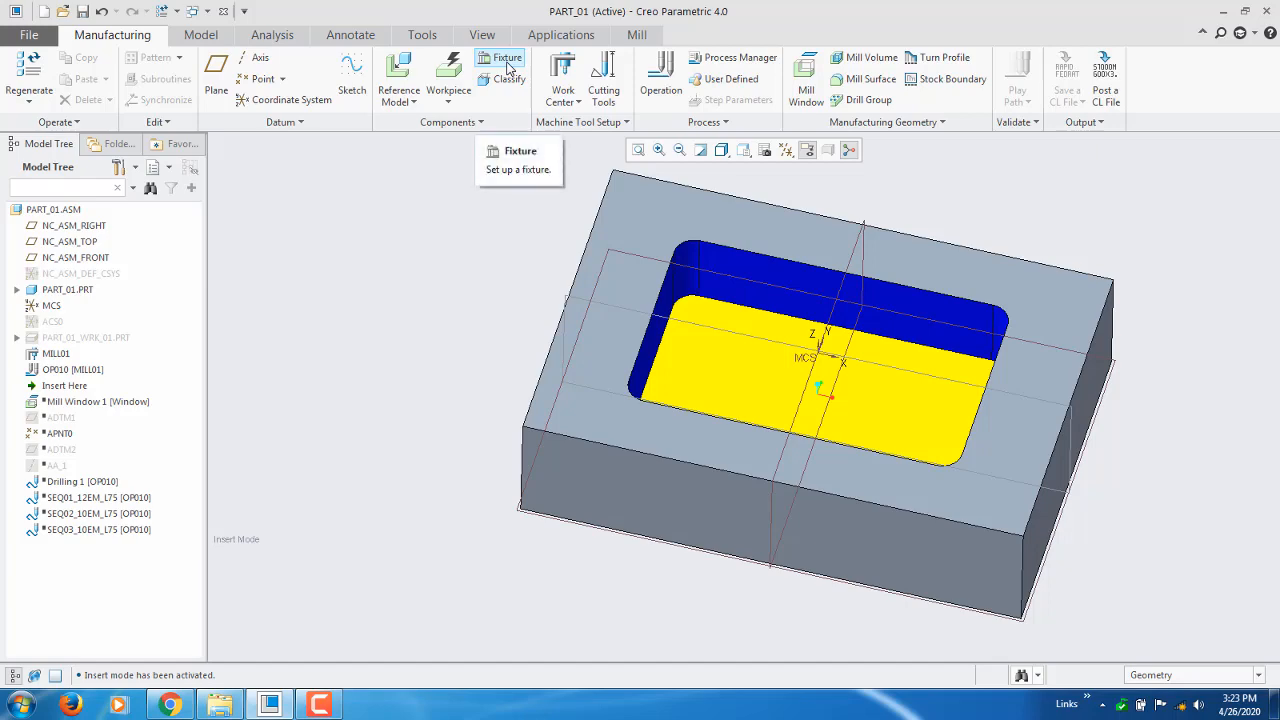
{"action": "middle_click_drag", "start_coordinate": [820, 425], "coordinate": [740, 420]}
Start a fixture setup and add strap_clamp_01.prt from the Clamping_tool folder as its component
{"action": "left_click", "coordinate": [520, 62]}
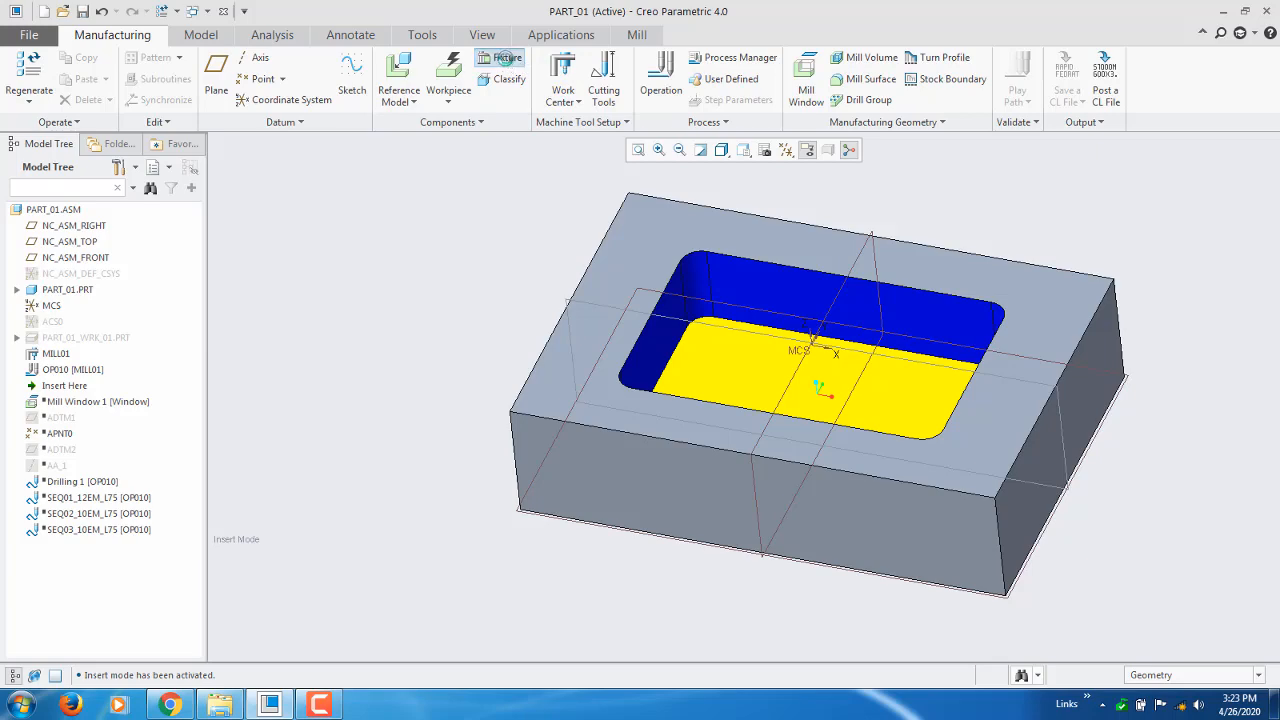
{"action": "left_click", "coordinate": [115, 121]}
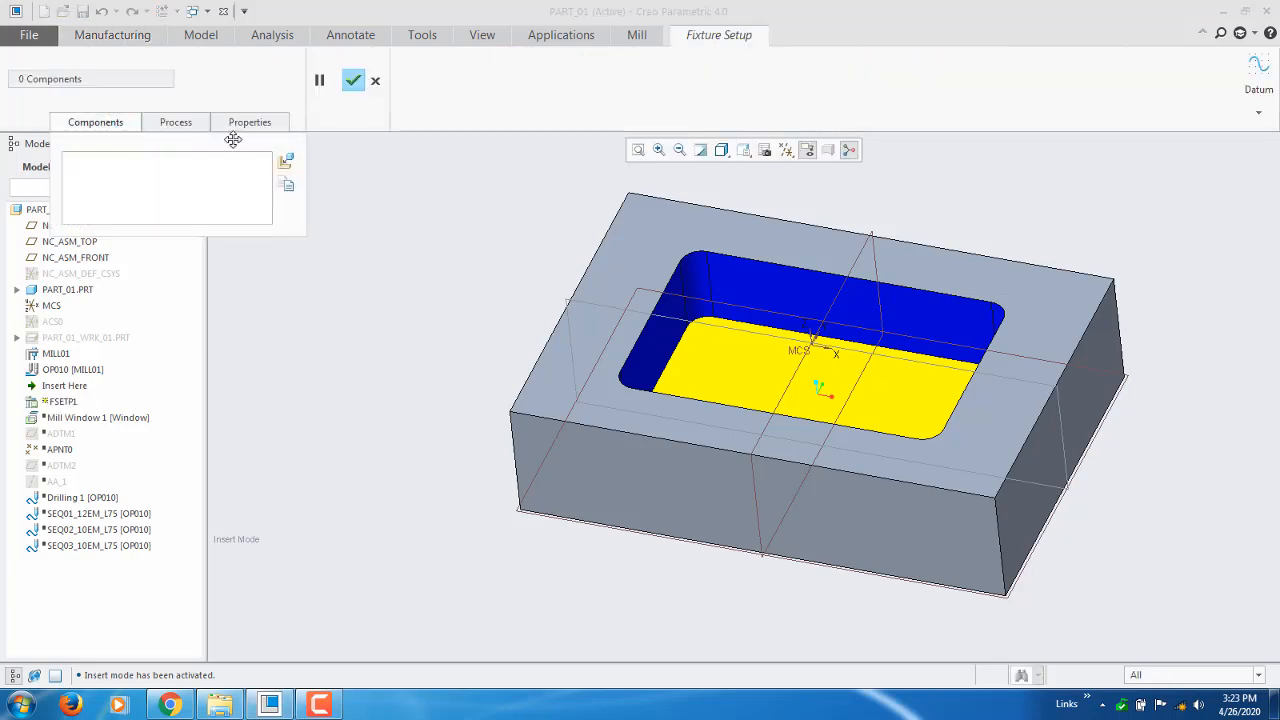
{"action": "left_click", "coordinate": [285, 162]}
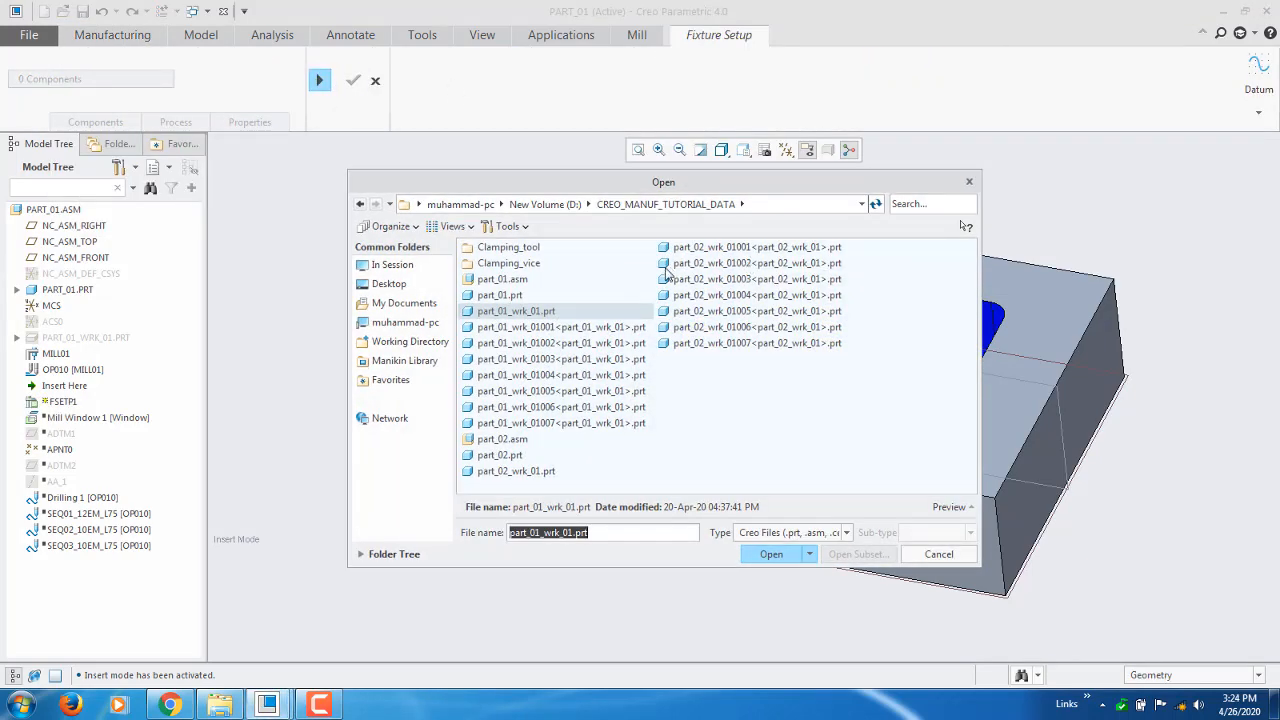
{"action": "double_click", "coordinate": [515, 248]}
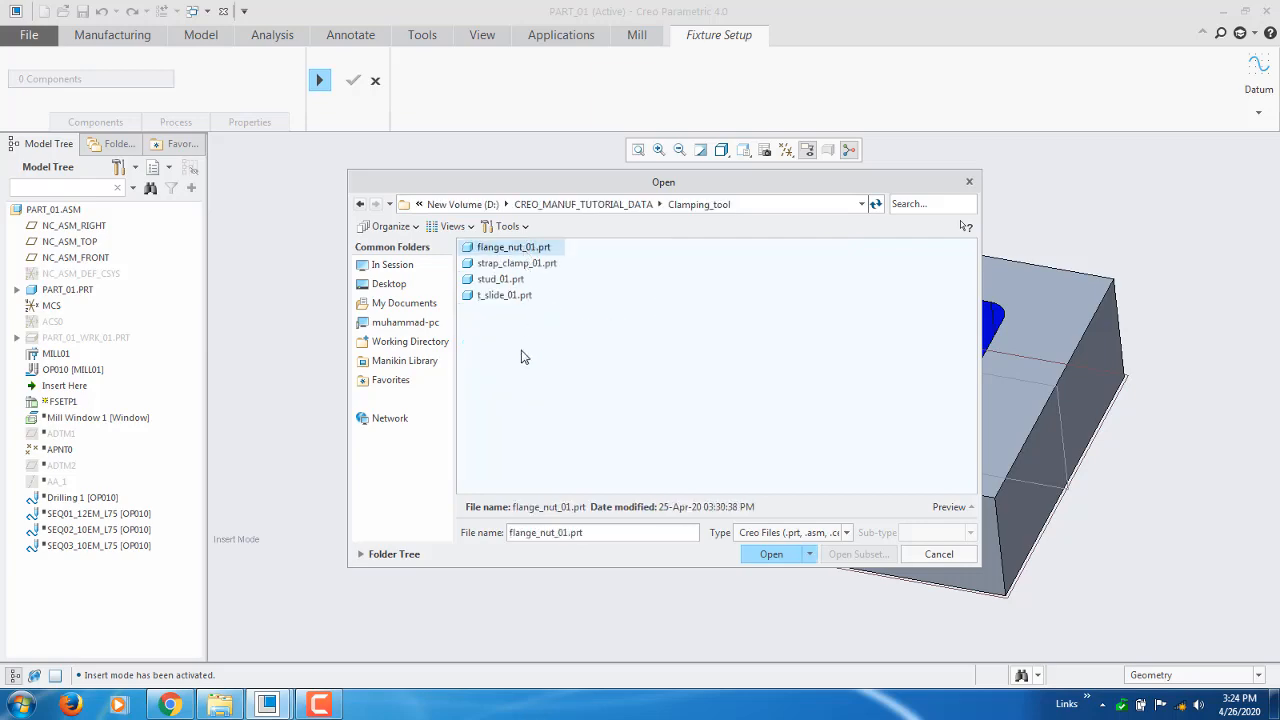
{"action": "left_click", "coordinate": [520, 264]}
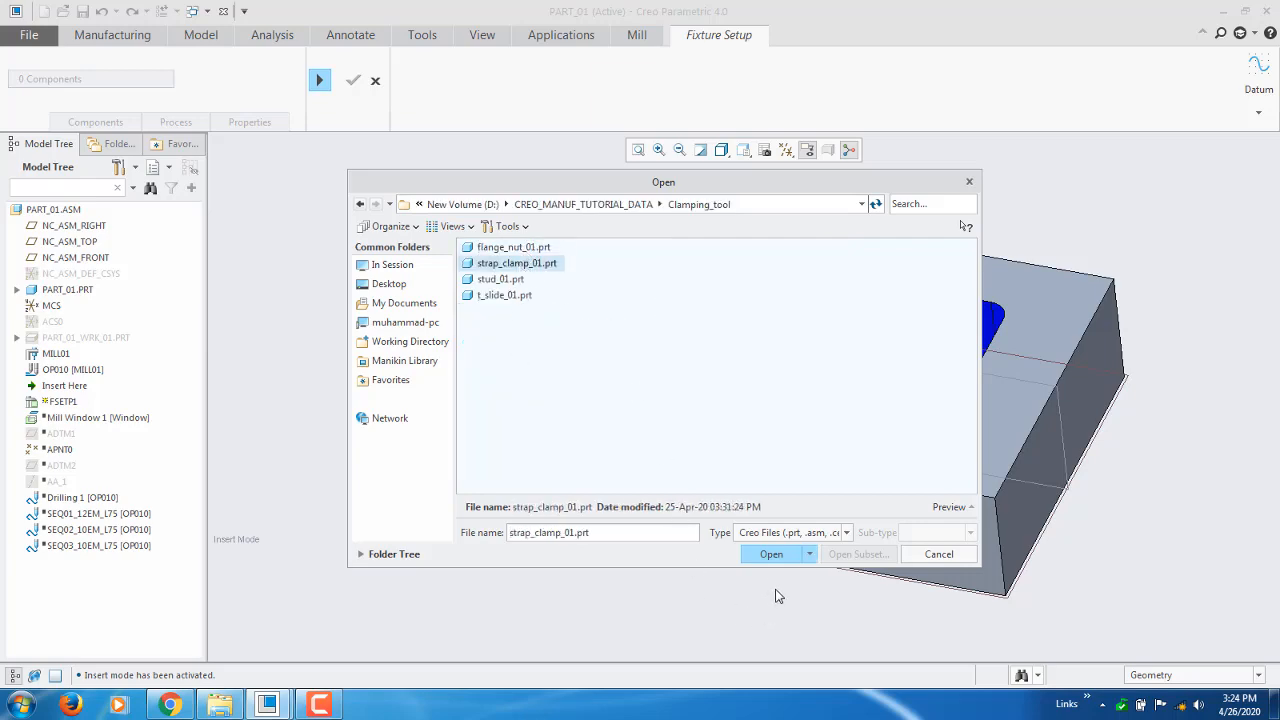
{"action": "left_click", "coordinate": [776, 556]}
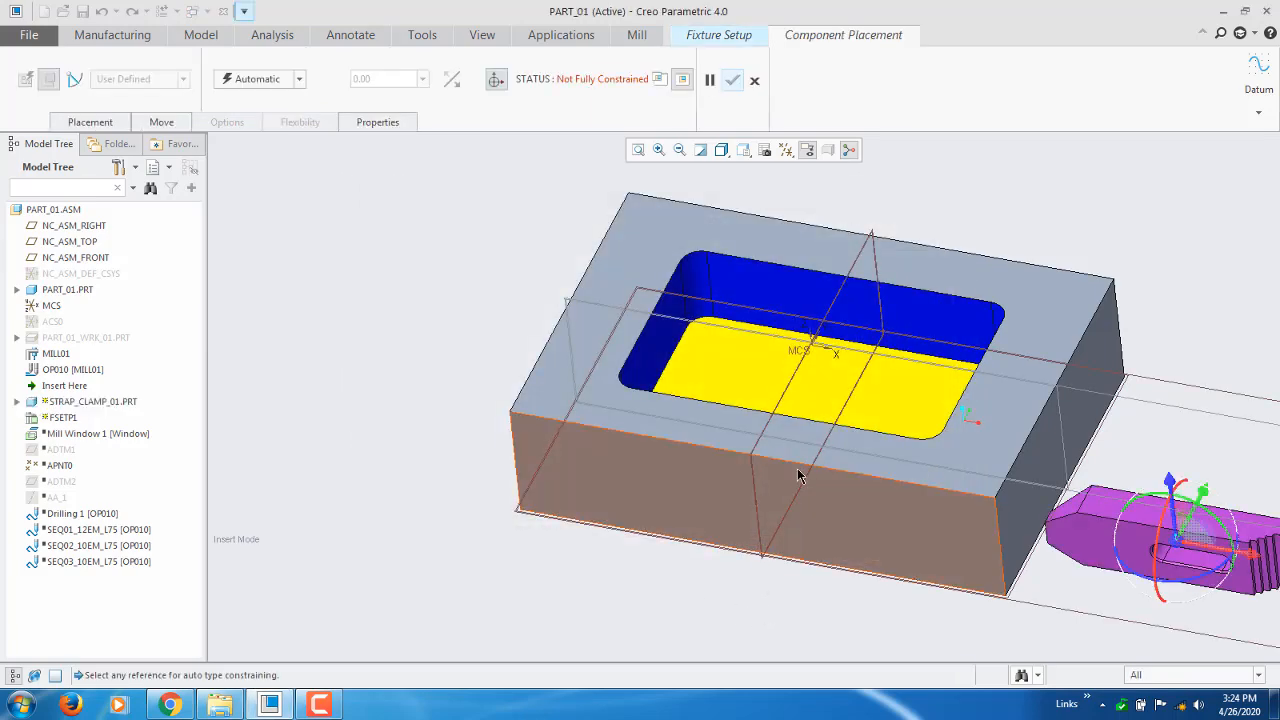
Open the strap clamp's placement constraints and examine how the clamp is oriented relative to the part
{"action": "middle_click_drag", "start_coordinate": [595, 355], "coordinate": [868, 390]}
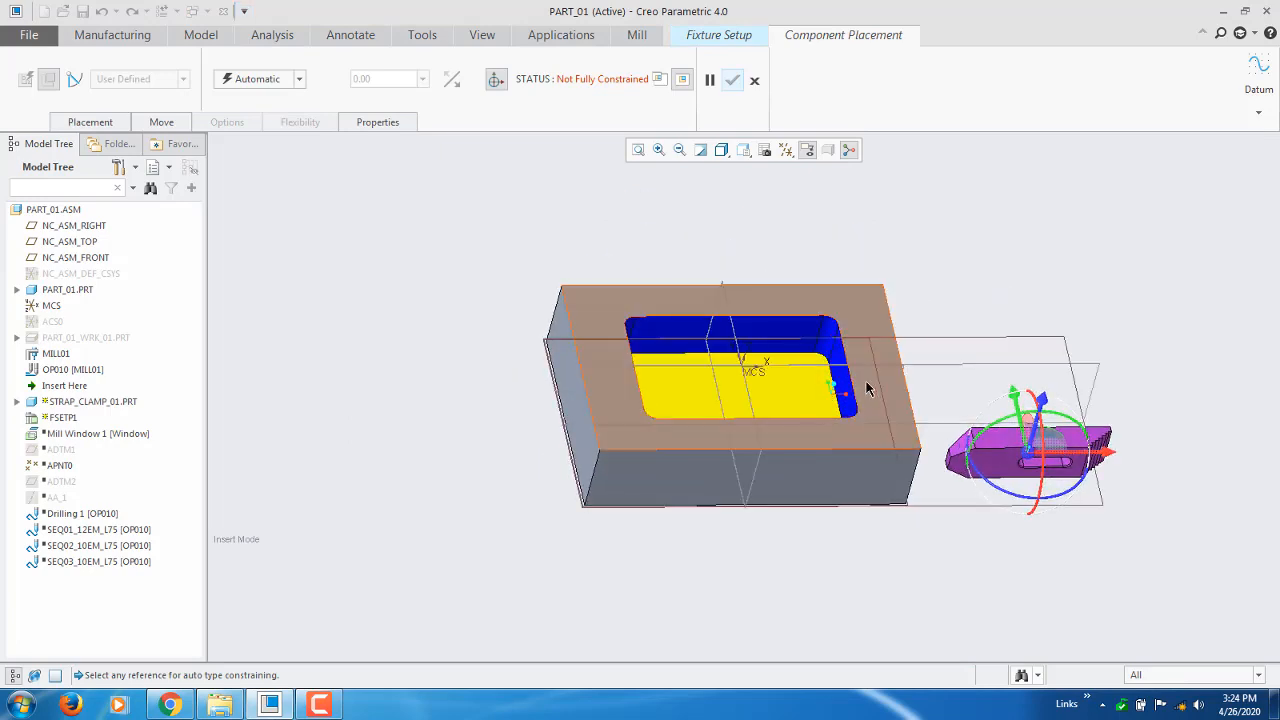
{"action": "left_click", "coordinate": [90, 122]}
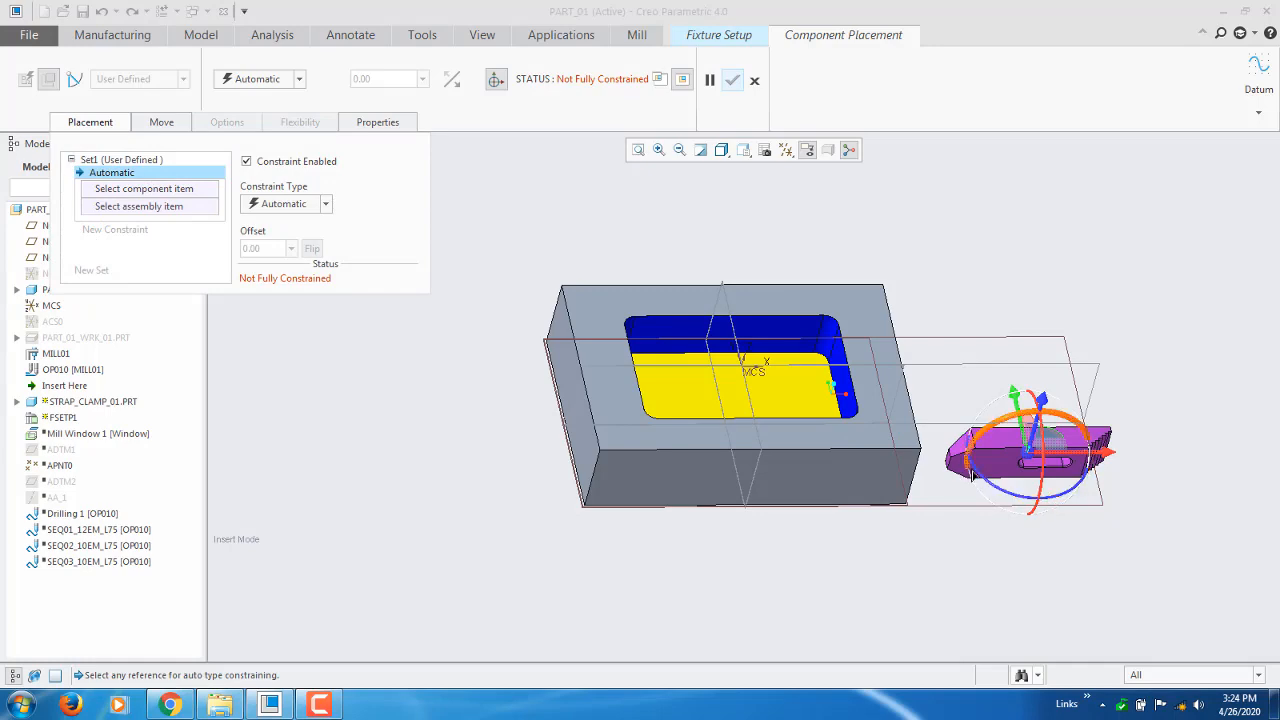
{"action": "middle_click_drag", "start_coordinate": [872, 470], "coordinate": [826, 424]}
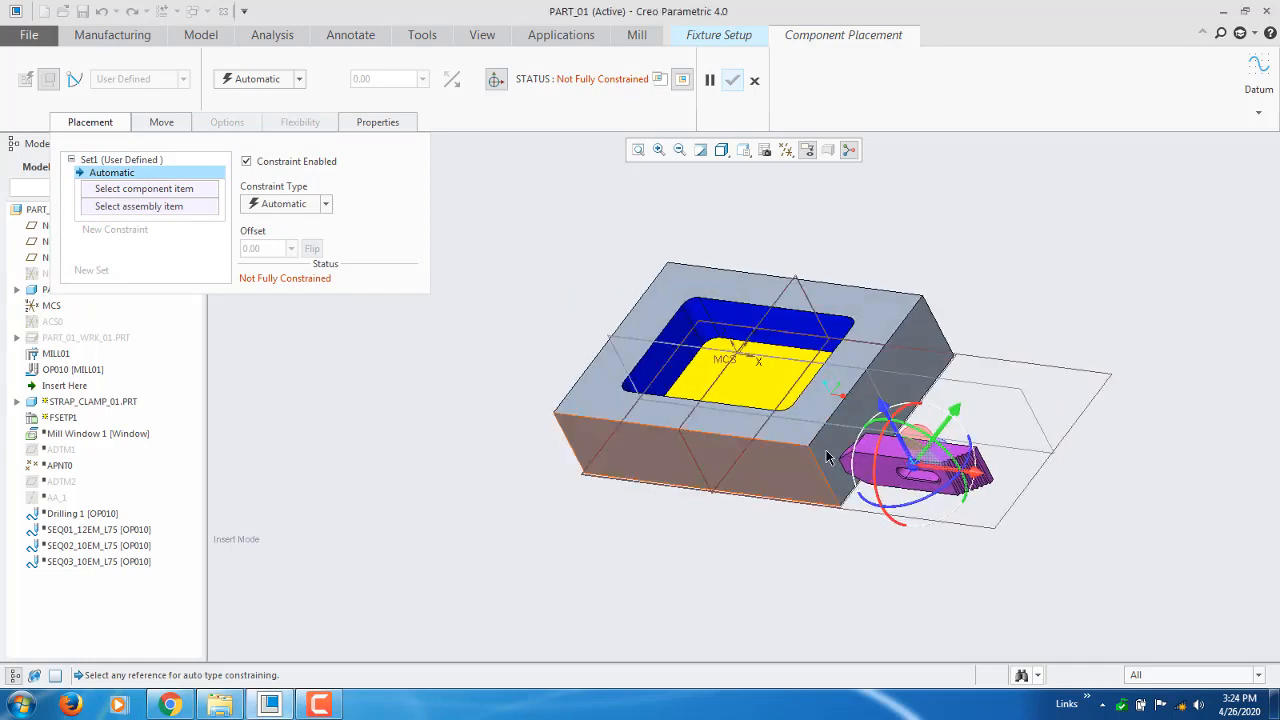
{"action": "scroll", "coordinate": [868, 421], "scroll_direction": "down", "scroll_amount": 3}
{"action": "scroll", "coordinate": [900, 428], "scroll_direction": "up", "scroll_amount": 1}
{"action": "middle_click_drag", "start_coordinate": [1022, 485], "coordinate": [951, 390]}
{"action": "scroll", "coordinate": [951, 388], "scroll_direction": "down", "scroll_amount": 3}
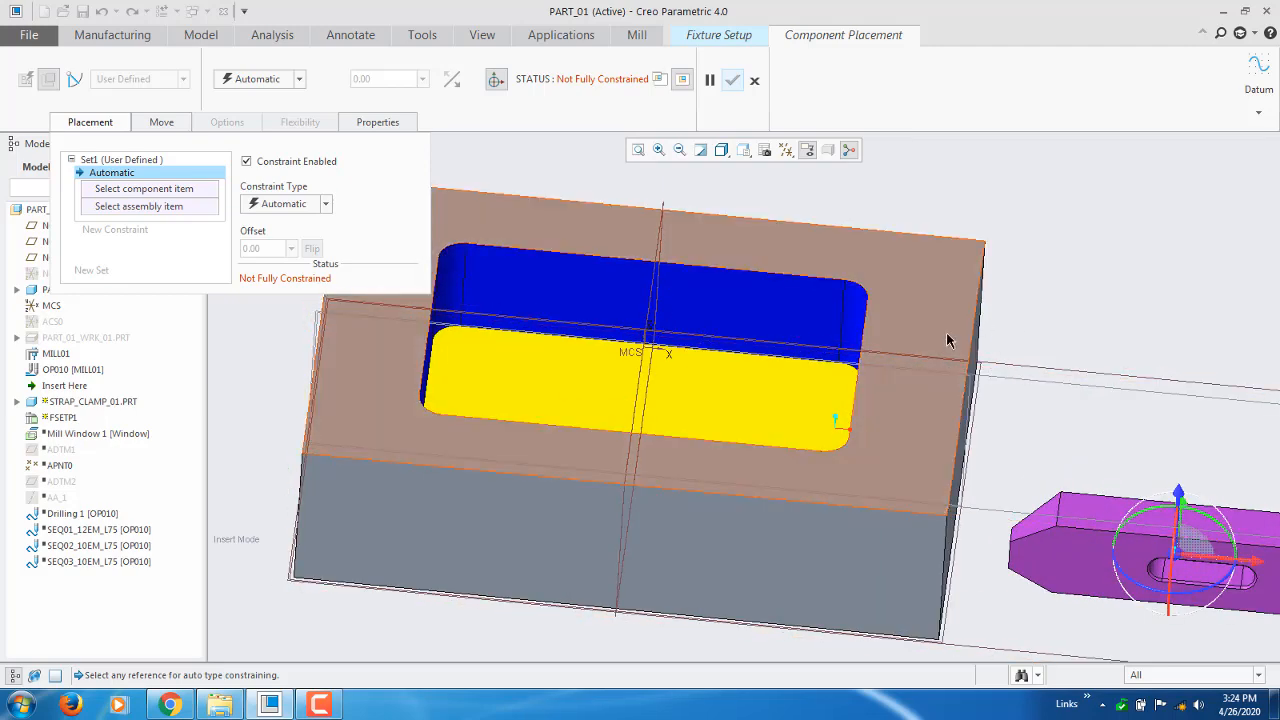
{"action": "scroll", "coordinate": [1000, 400], "scroll_direction": "up", "scroll_amount": 4}
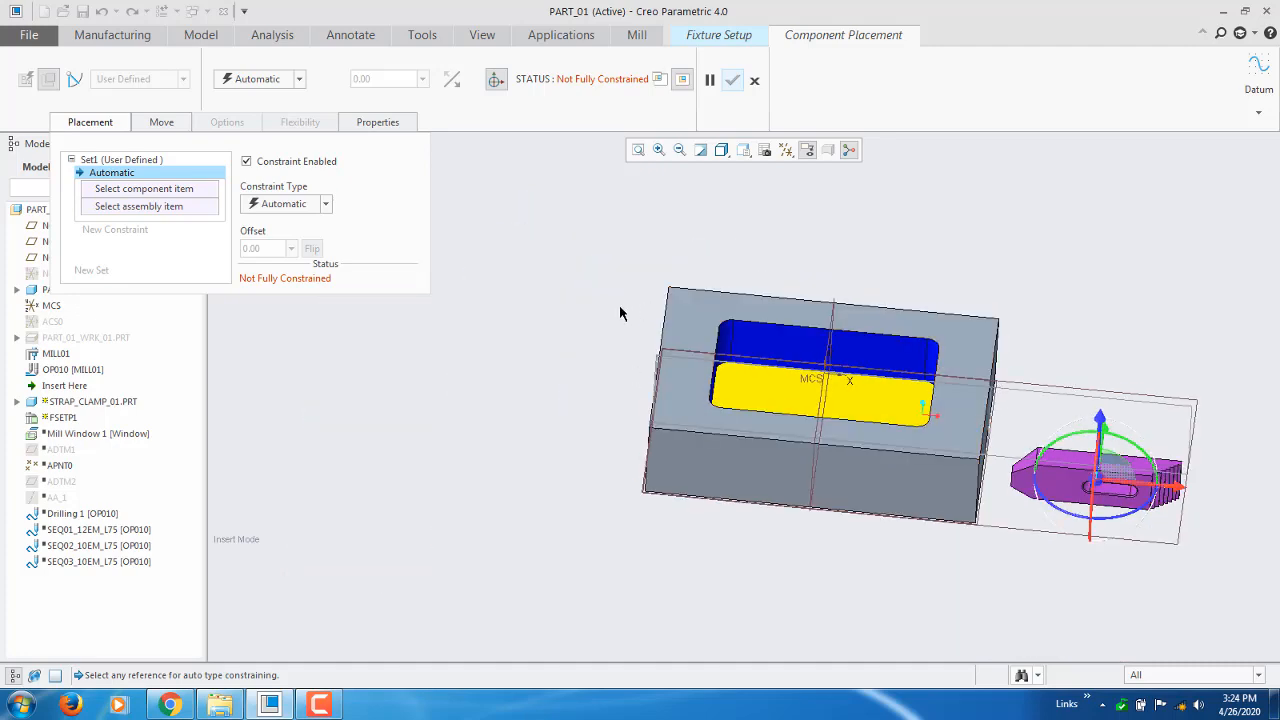
{"action": "middle_click_drag", "start_coordinate": [1062, 452], "coordinate": [995, 430]}
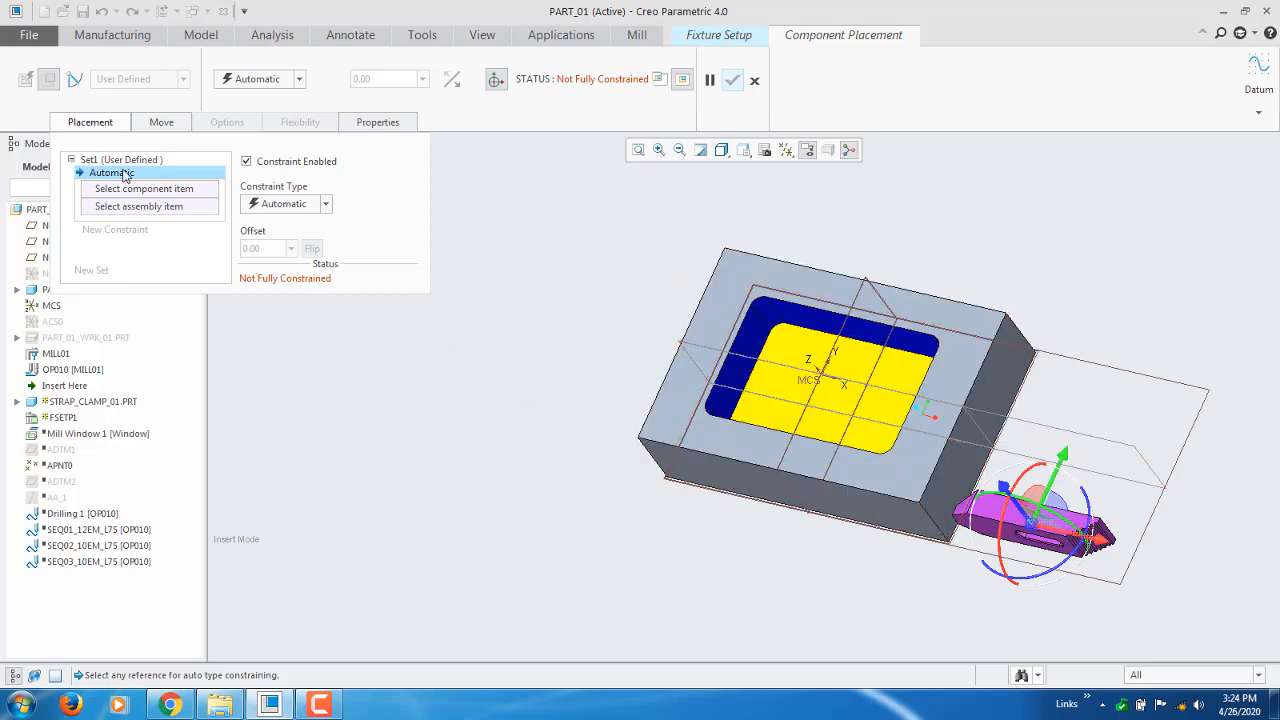
{"action": "middle_click_drag", "start_coordinate": [917, 524], "coordinate": [950, 500]}
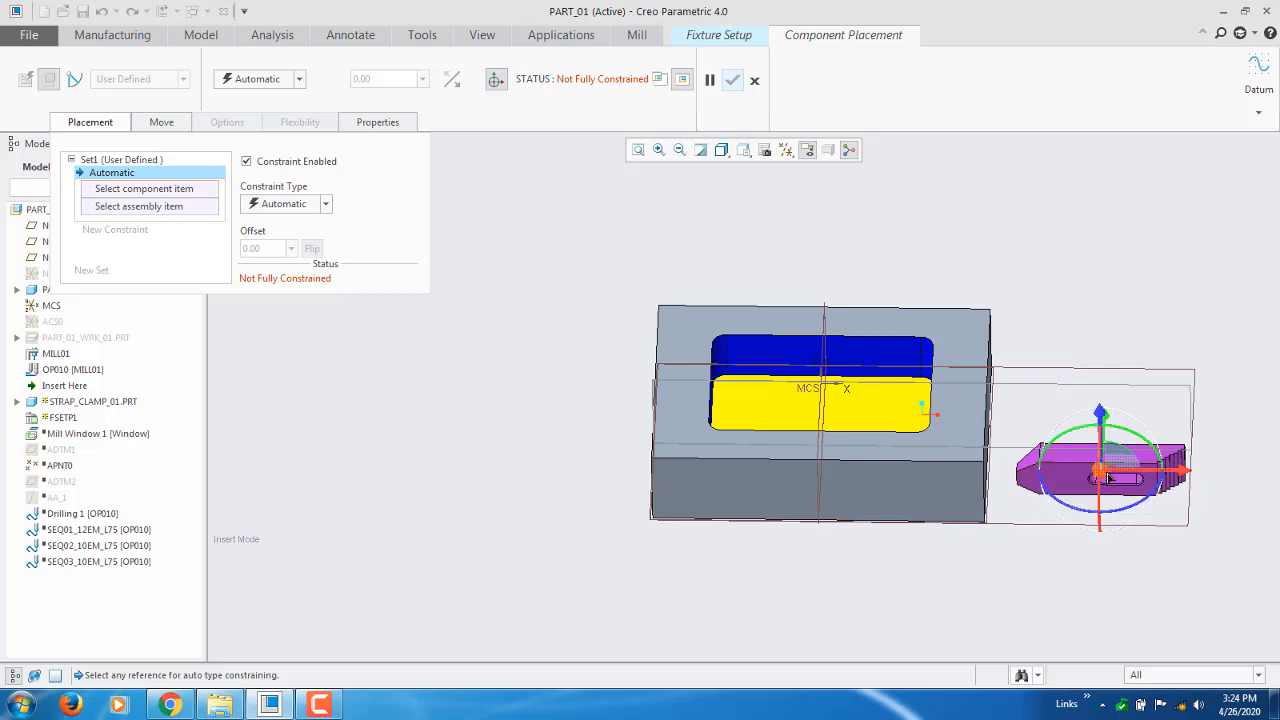
Move the unconstrained strap clamp freely and rotate it about its own axes near the part's front corner
{"action": "left_click_drag", "start_coordinate": [1104, 474], "coordinate": [1101, 367]}
{"action": "middle_click_drag", "start_coordinate": [1104, 373], "coordinate": [940, 466]}
{"action": "left_click_drag", "start_coordinate": [940, 466], "coordinate": [895, 529]}
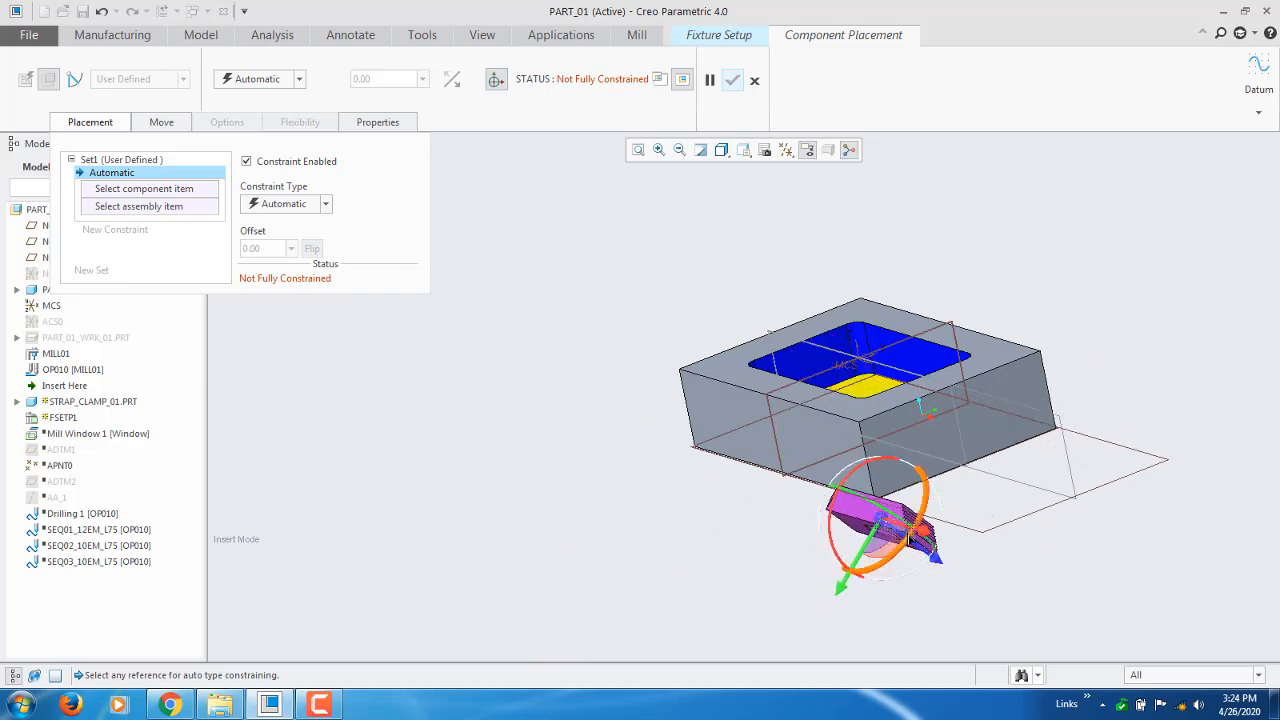
{"action": "left_click_drag", "start_coordinate": [851, 479], "coordinate": [812, 509]}
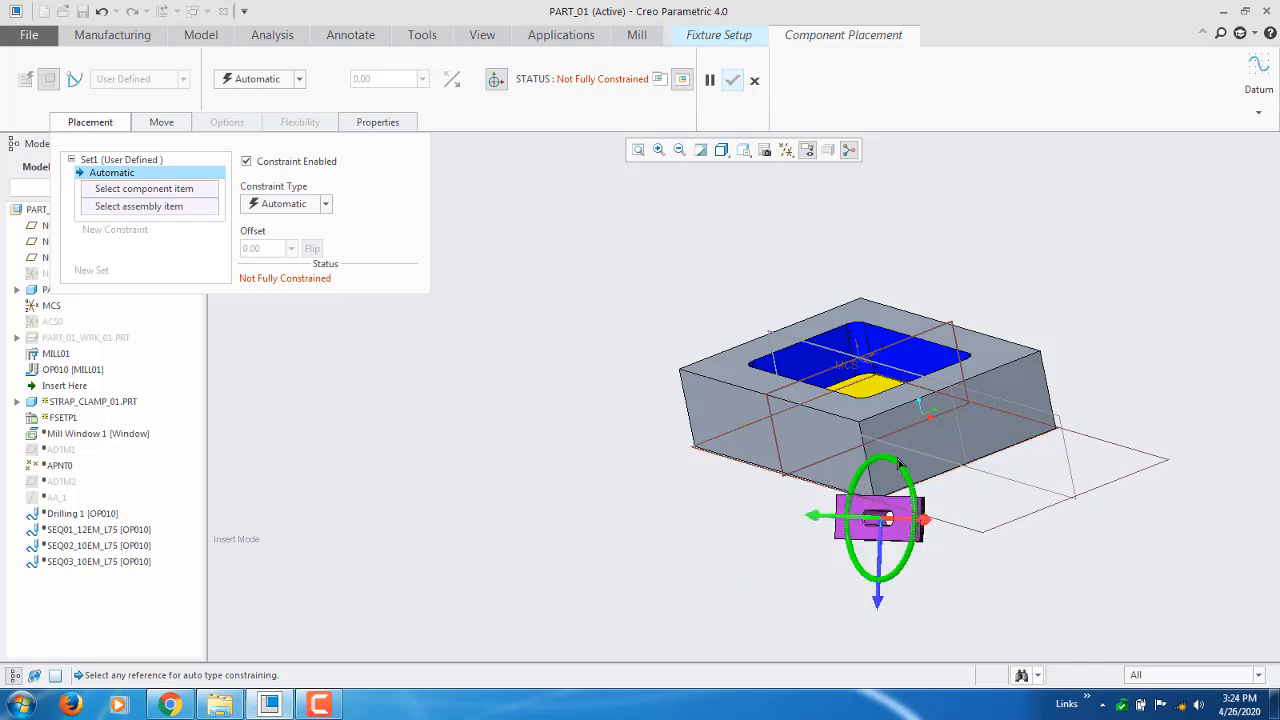
{"action": "mouse_move", "coordinate": [910, 522]}
{"action": "left_mouse_down"}
{"action": "mouse_move", "coordinate": [925, 537]}
{"action": "mouse_move", "coordinate": [868, 545]}
{"action": "mouse_move", "coordinate": [946, 526]}
{"action": "mouse_move", "coordinate": [932, 526]}
{"action": "left_mouse_up"}
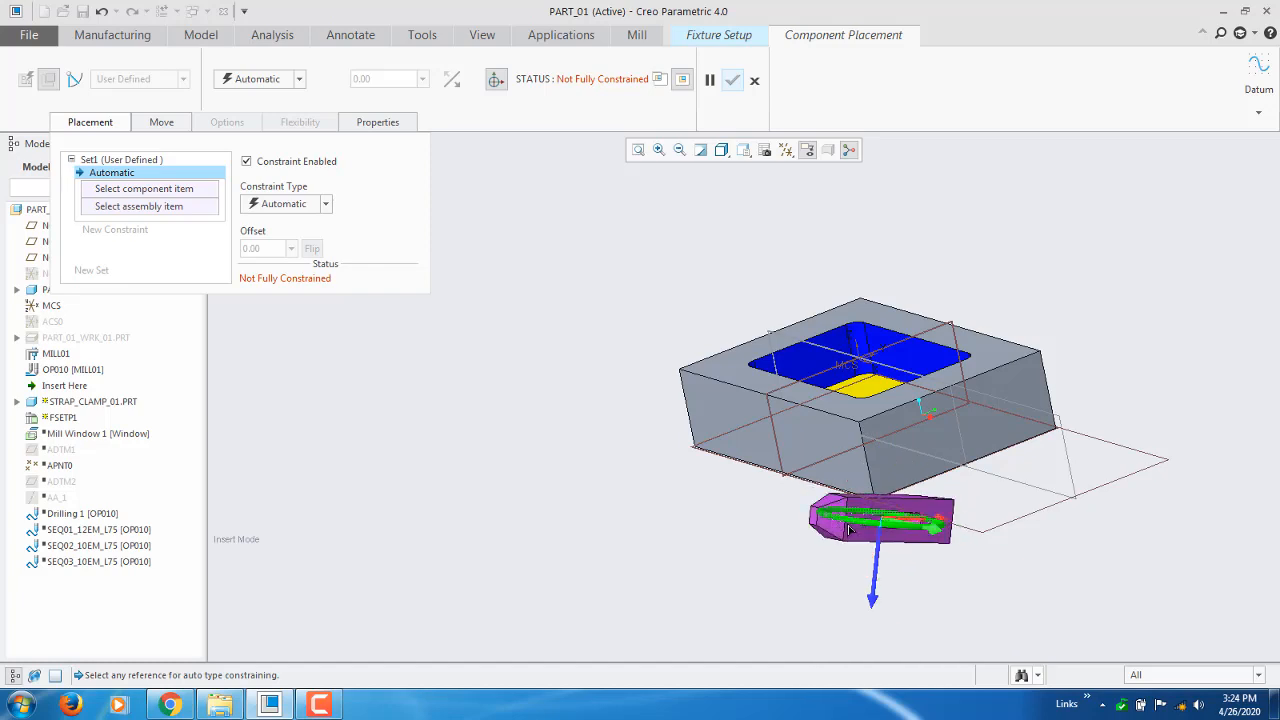
Reposition the strap clamp beside the part's short side and rotate it so its tapered nose points towards the part
{"action": "middle_click_drag", "start_coordinate": [766, 555], "coordinate": [908, 617]}
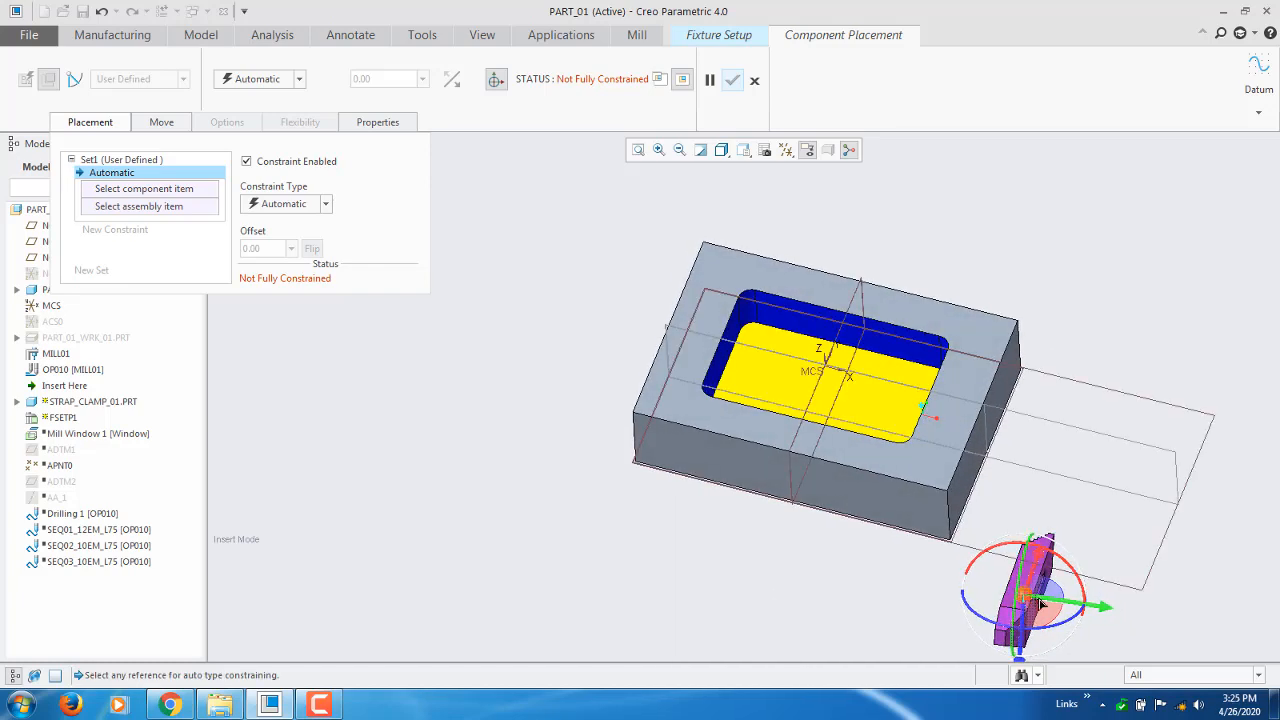
{"action": "left_click_drag", "start_coordinate": [1026, 593], "coordinate": [1157, 518]}
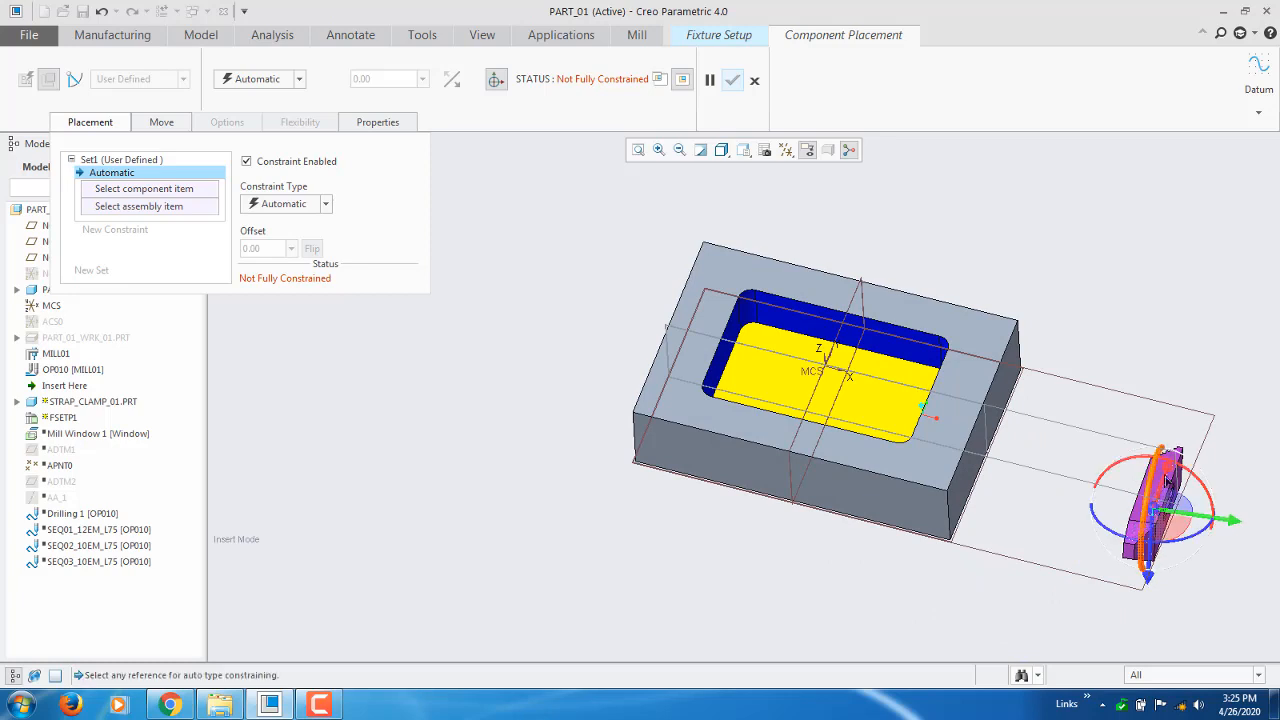
{"action": "left_click_drag", "start_coordinate": [1178, 464], "coordinate": [1023, 526]}
{"action": "mouse_move", "coordinate": [1023, 526]}
{"action": "middle_mouse_down"}
{"action": "mouse_move", "coordinate": [1054, 526]}
{"action": "mouse_move", "coordinate": [1082, 489]}
{"action": "mouse_move", "coordinate": [1074, 537]}
{"action": "mouse_move", "coordinate": [1041, 527]}
{"action": "middle_mouse_up"}
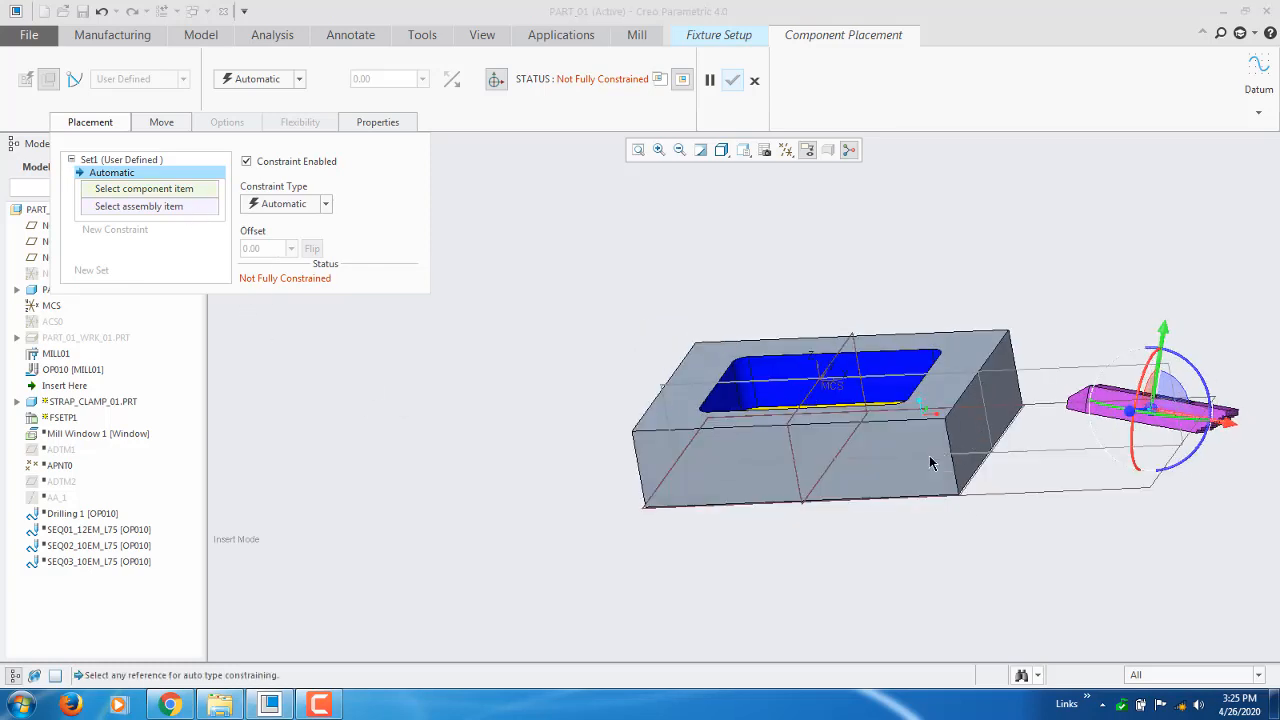
Constrain the strap clamp's underside to the top face of PART_01 with a Coincident constraint
{"action": "mouse_move", "coordinate": [1035, 471]}
{"action": "middle_mouse_down"}
{"action": "mouse_move", "coordinate": [1006, 537]}
{"action": "mouse_move", "coordinate": [951, 571]}
{"action": "mouse_move", "coordinate": [1037, 474]}
{"action": "middle_mouse_up"}
{"action": "scroll", "coordinate": [1037, 474], "scroll_direction": "down", "scroll_amount": 5}
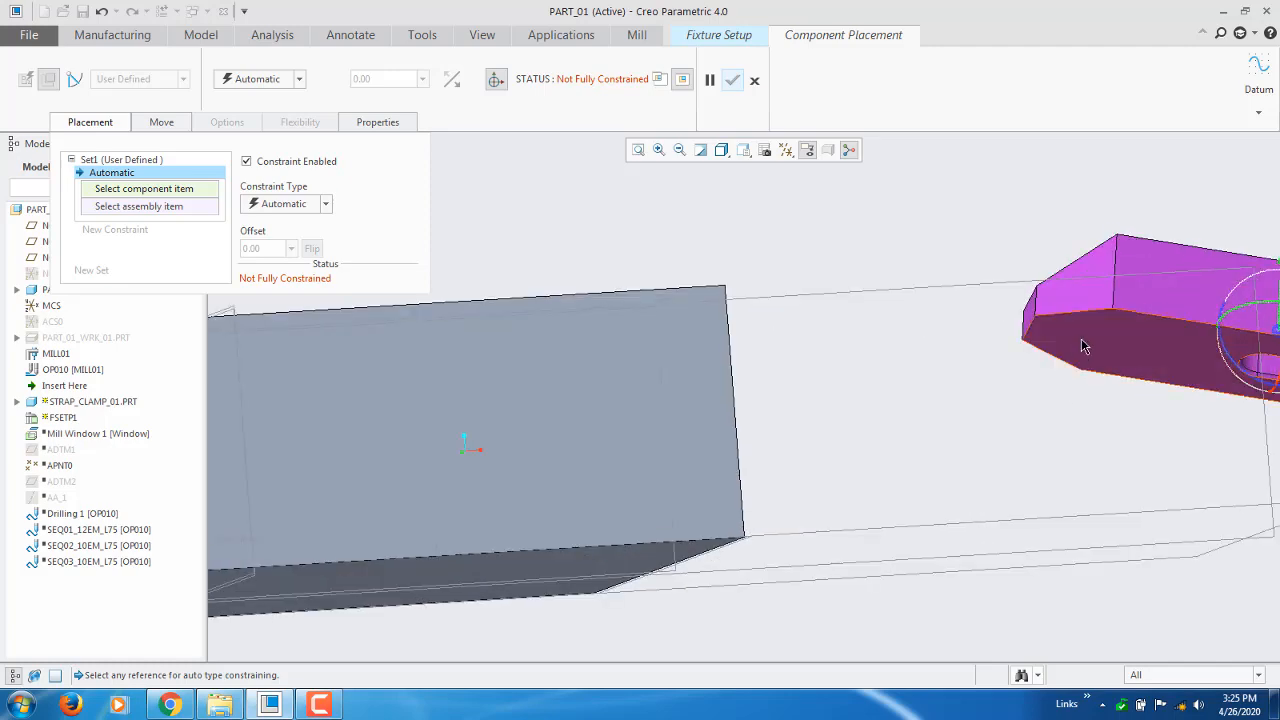
{"action": "left_click", "coordinate": [1081, 345]}
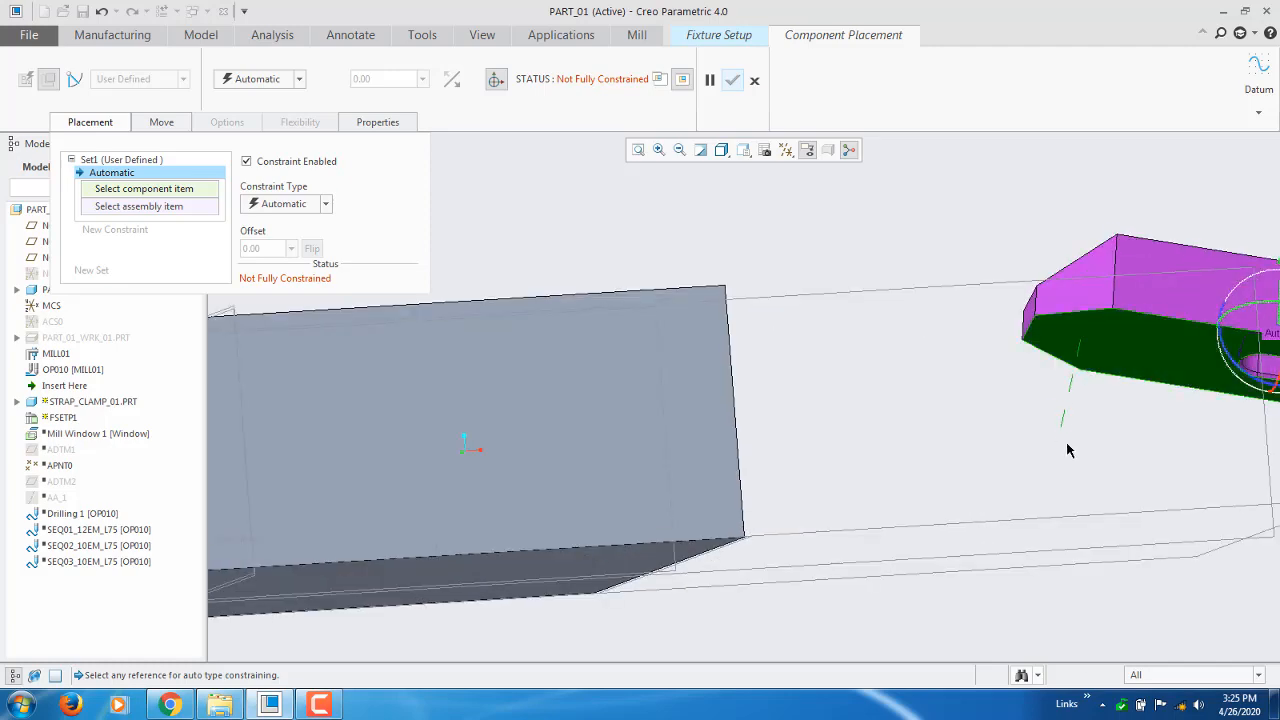
{"action": "key", "text": "ctrl+d"}
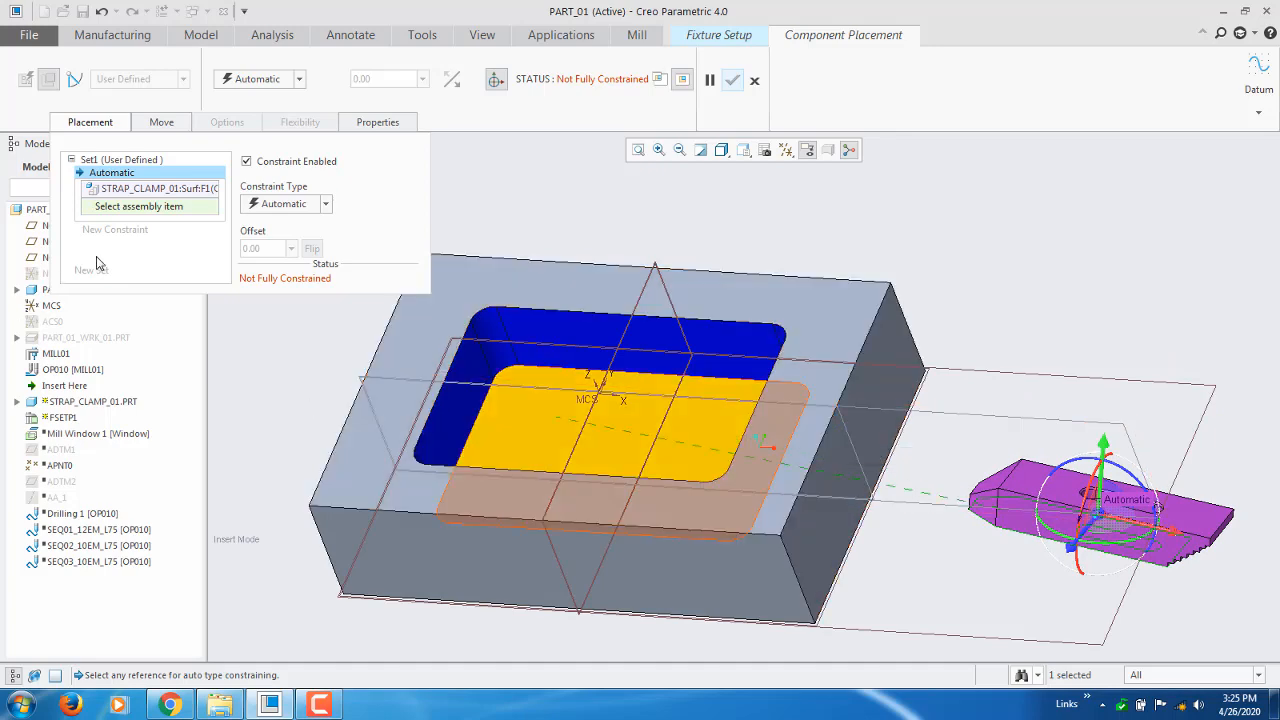
{"action": "left_click", "coordinate": [812, 424]}
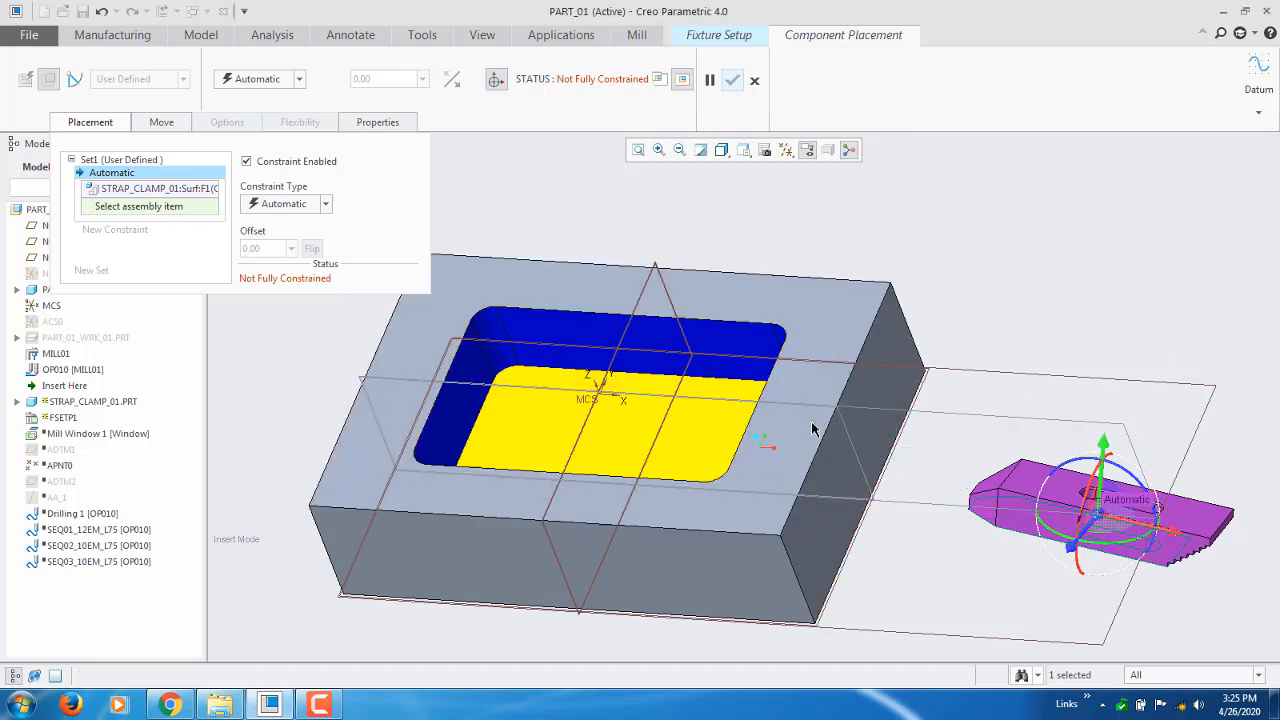
{"action": "left_click", "coordinate": [325, 204]}
{"action": "left_click", "coordinate": [303, 265]}
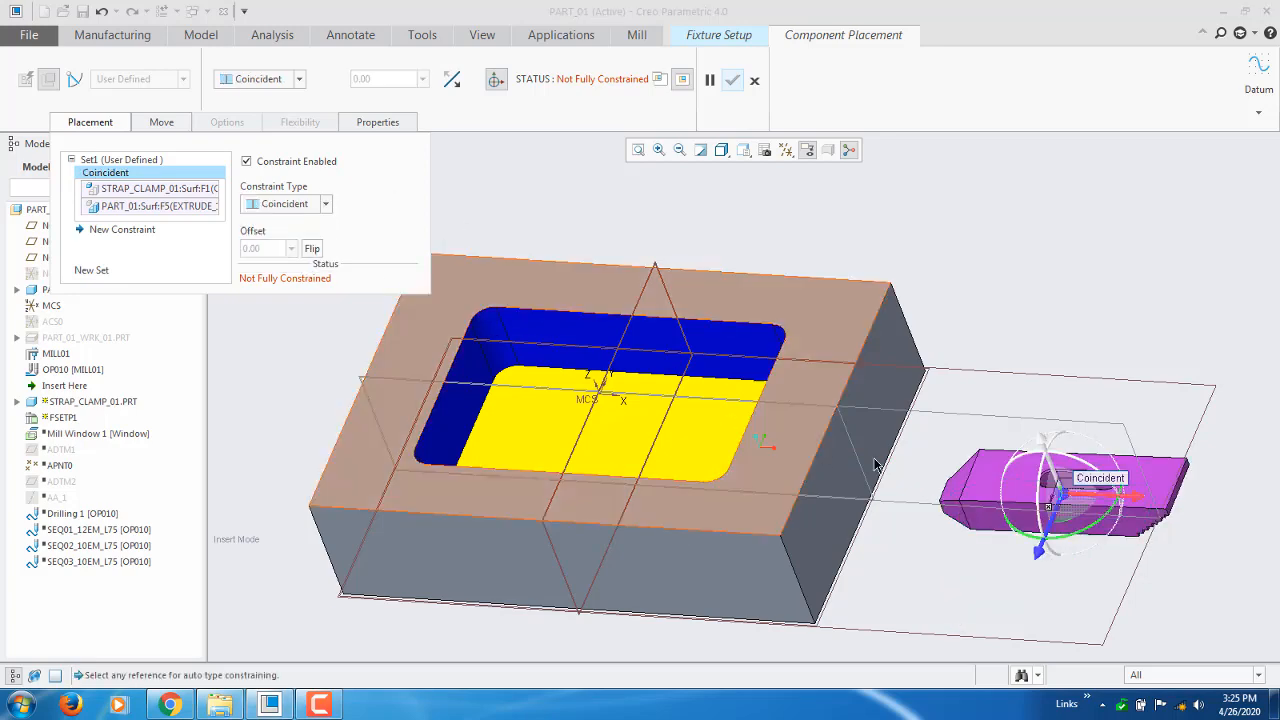
Orient the view normal to the part's long front face to check the clamp's height against the part
{"action": "middle_click_drag", "start_coordinate": [874, 462], "coordinate": [930, 368]}
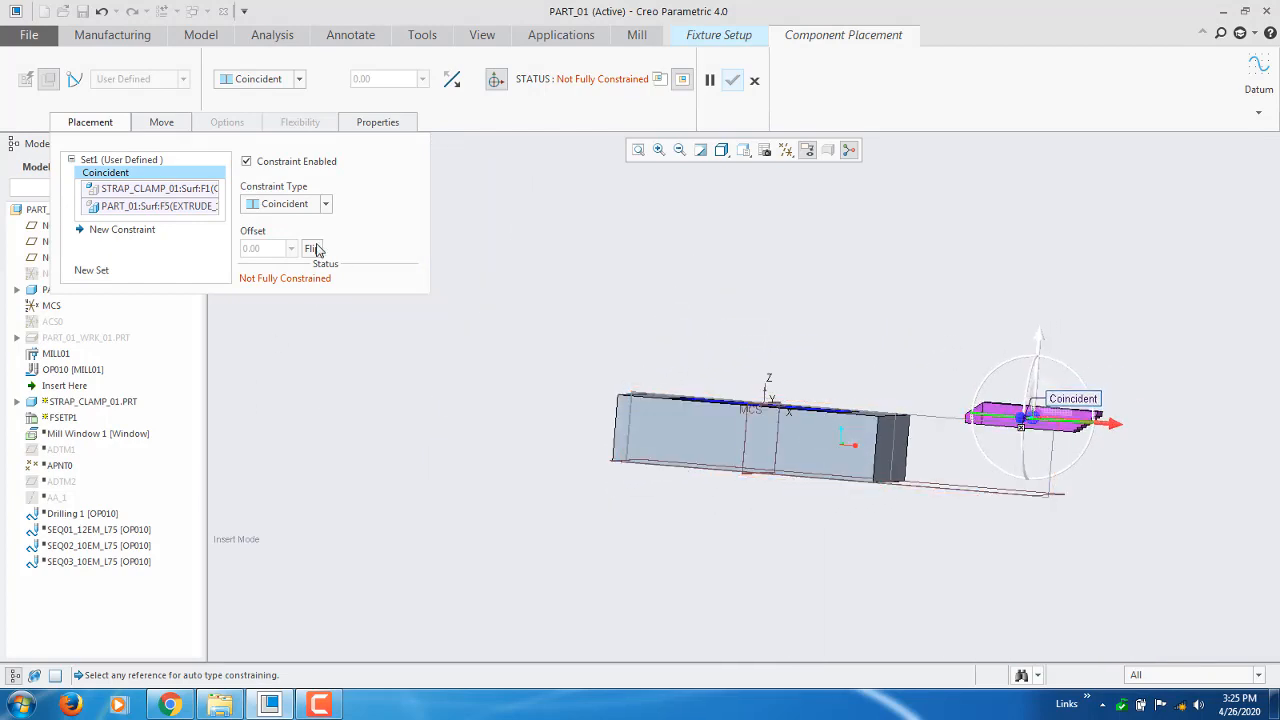
{"action": "left_click", "coordinate": [743, 150]}
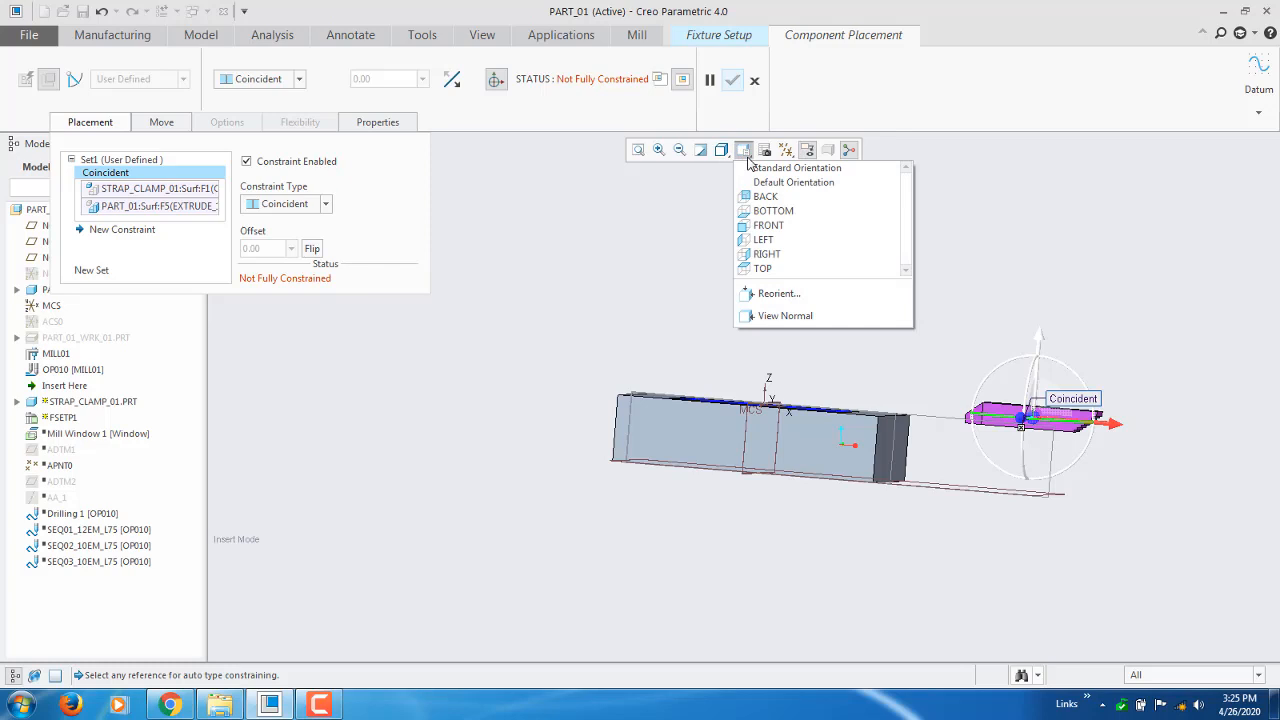
{"action": "left_click", "coordinate": [785, 315]}
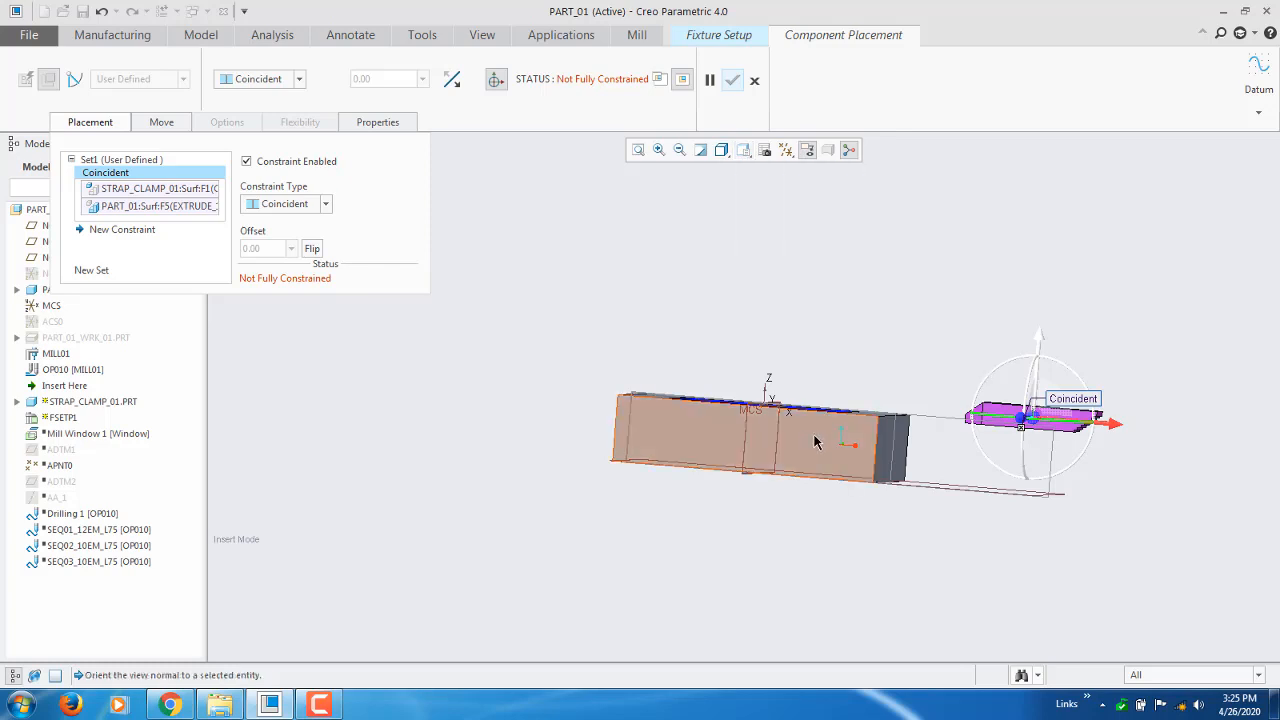
{"action": "left_click", "coordinate": [819, 440]}
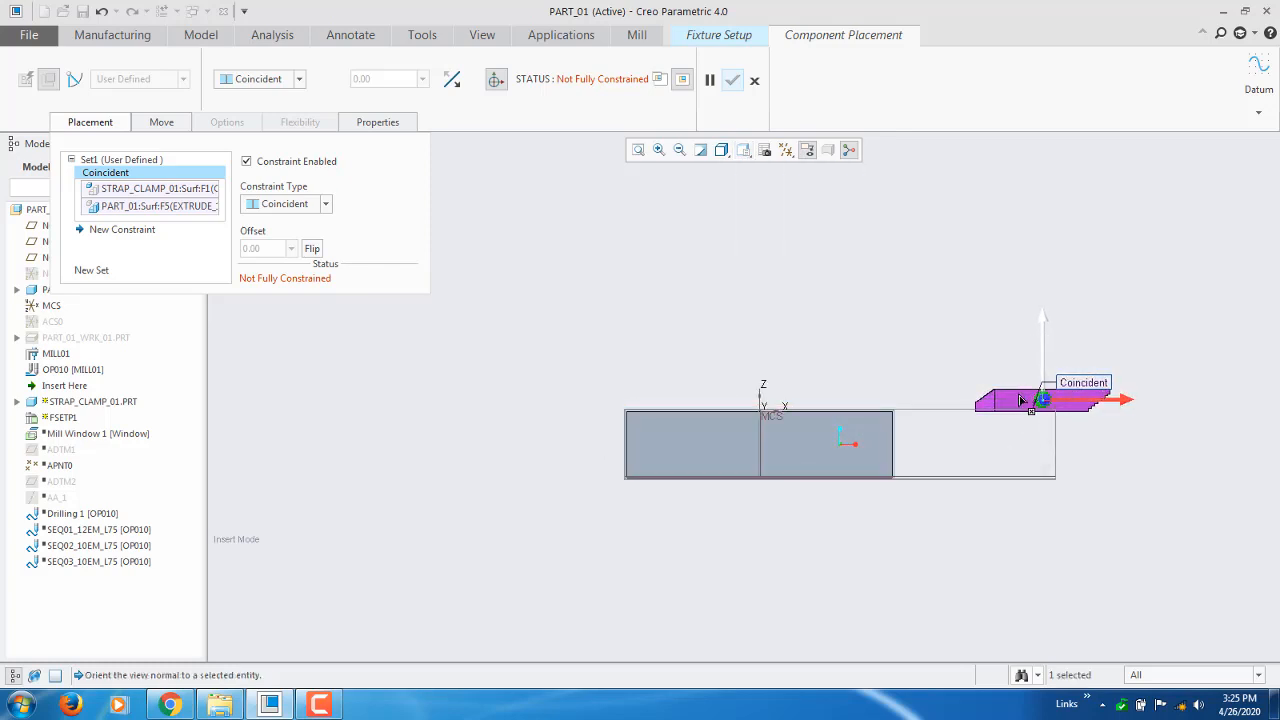
Flip the strap clamp's Coincident constraint to the opposite side of the part's top face and back again
{"action": "scroll", "coordinate": [1000, 365], "scroll_direction": "up", "scroll_amount": 5}
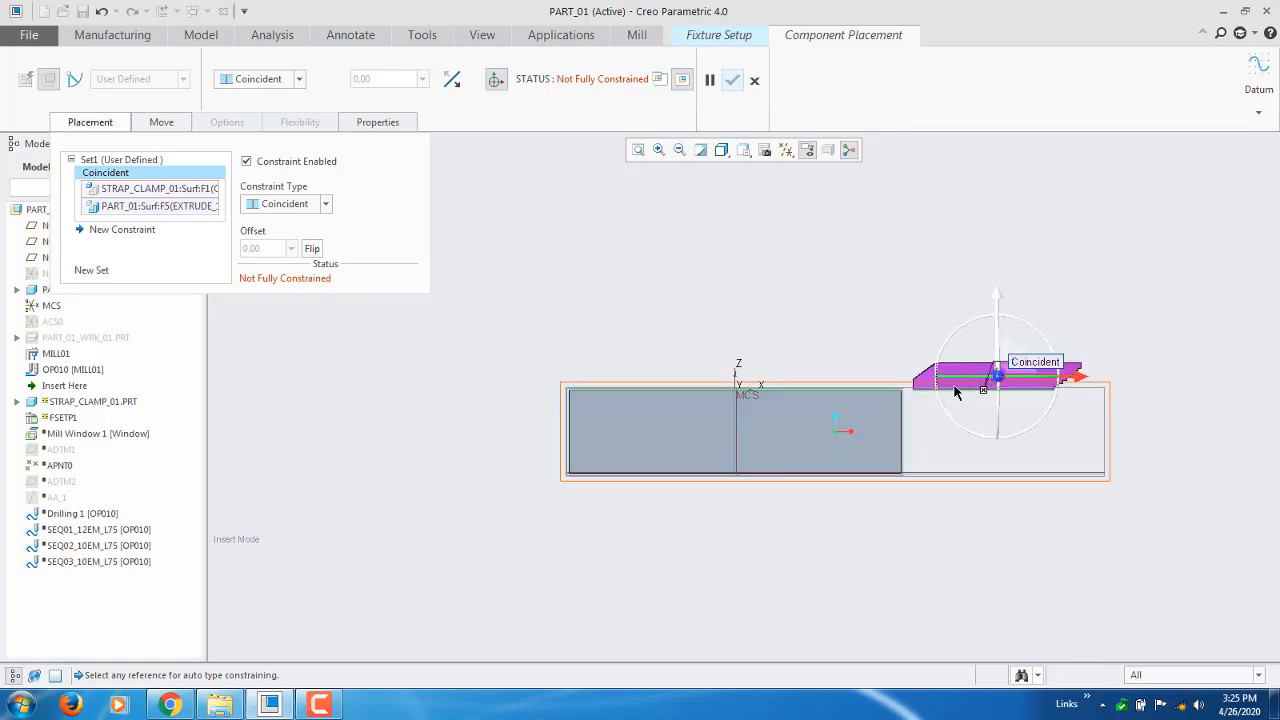
{"action": "left_click_drag", "start_coordinate": [1086, 355], "coordinate": [1006, 357]}
{"action": "left_click", "coordinate": [312, 248]}
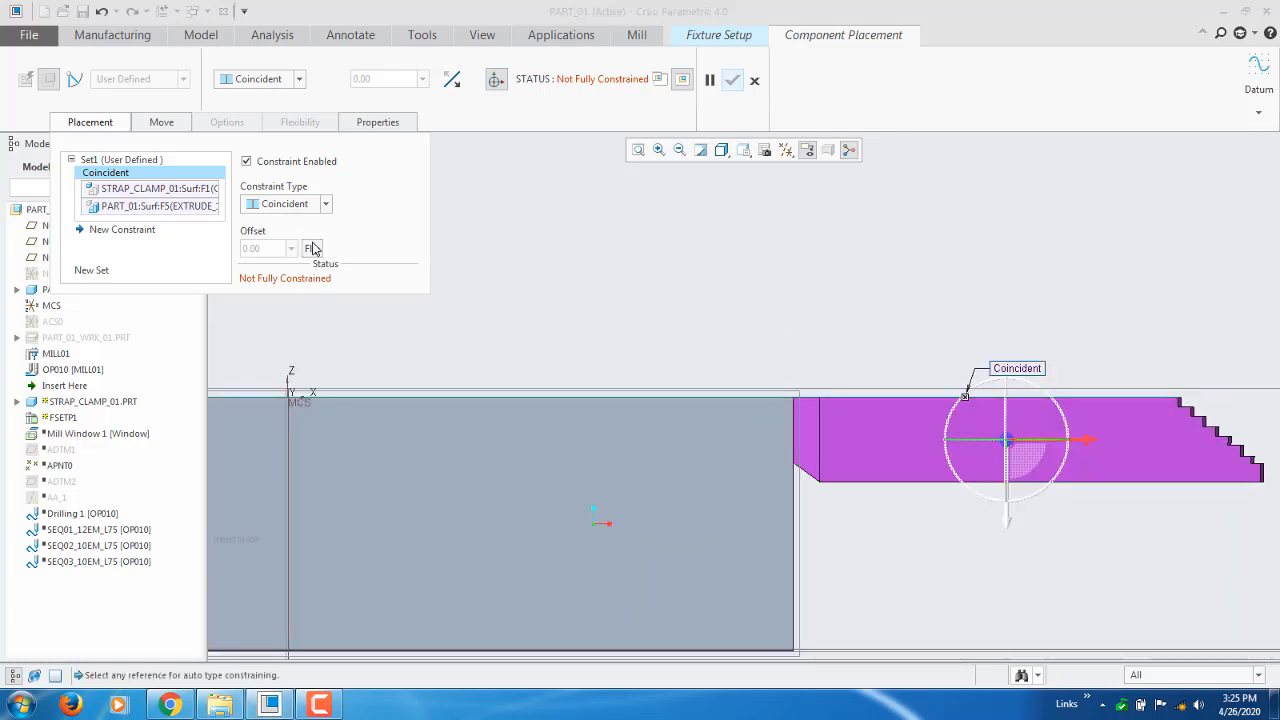
{"action": "left_click", "coordinate": [312, 248]}
{"action": "left_click", "coordinate": [313, 248]}
{"action": "key", "text": "ctrl+d"}
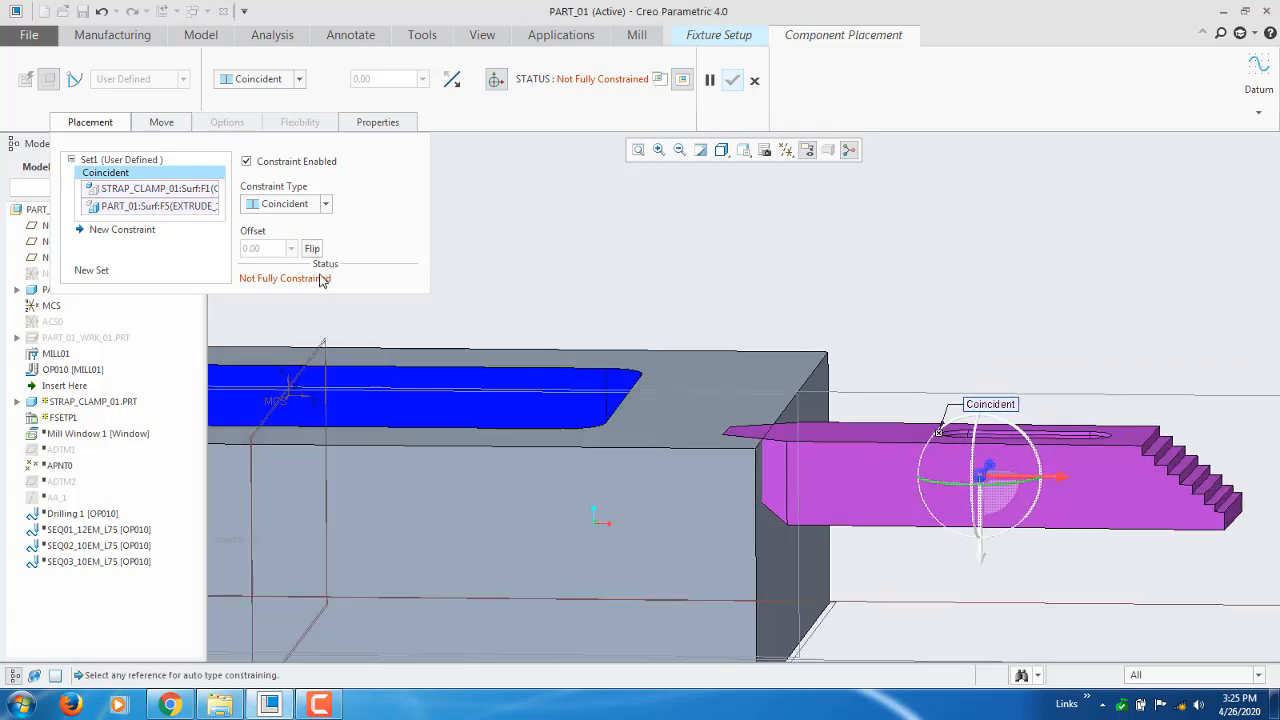
{"action": "left_click", "coordinate": [313, 248]}
{"action": "key", "text": "ctrl+d"}
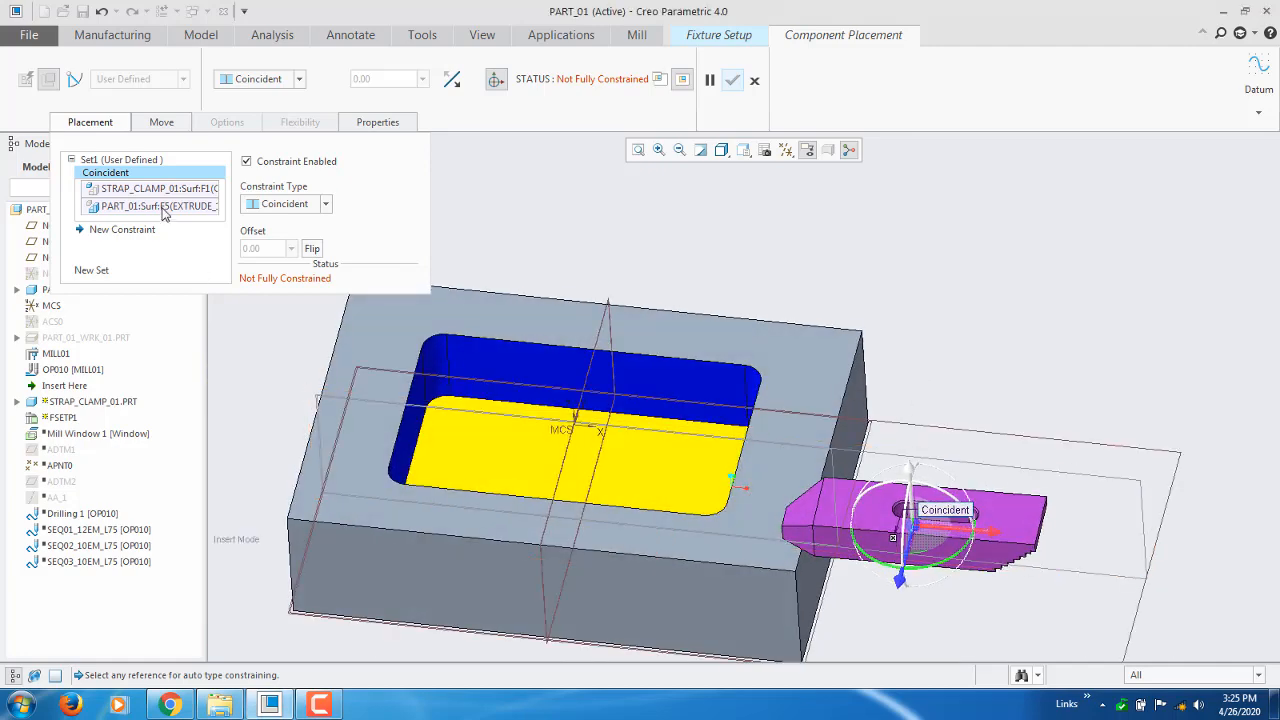
Add a second constraint making the strap clamp's long side face coincident with the part's long front face
{"action": "left_click", "coordinate": [138, 233]}
{"action": "scroll", "coordinate": [790, 530], "scroll_direction": "up", "scroll_amount": 5}
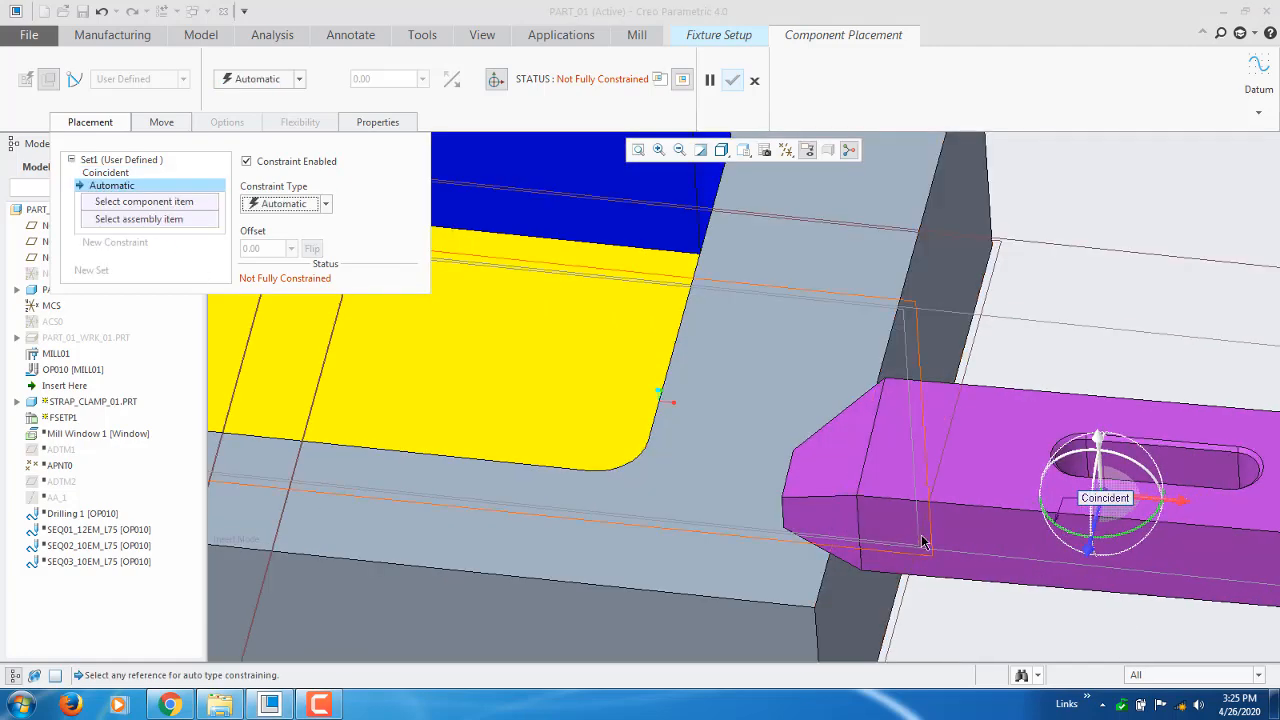
{"action": "left_click", "coordinate": [1007, 545]}
{"action": "left_click", "coordinate": [739, 646]}
{"action": "scroll", "coordinate": [772, 445], "scroll_direction": "down", "scroll_amount": 5}
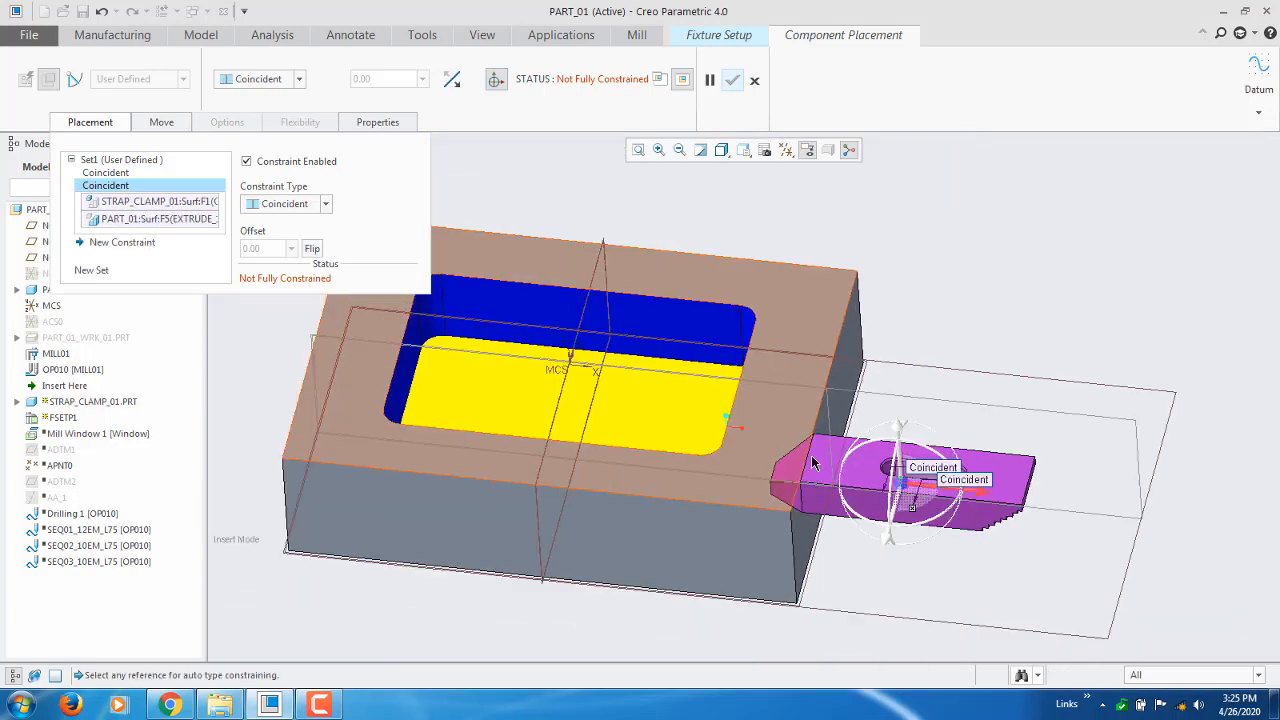
Try the Distance type for the clamp's side-face constraint, and return it to Coincident
{"action": "left_click", "coordinate": [325, 204]}
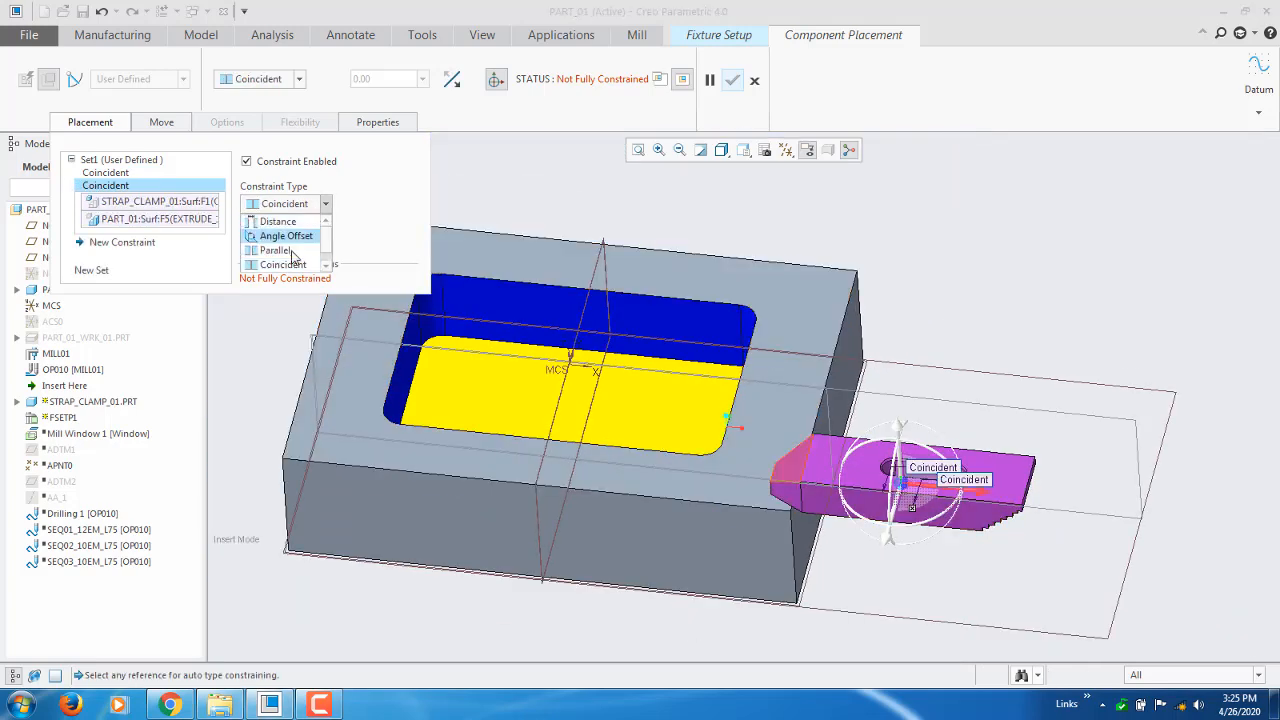
{"action": "left_click", "coordinate": [285, 218]}
{"action": "middle_click_drag", "start_coordinate": [921, 455], "coordinate": [826, 432]}
{"action": "left_click", "coordinate": [326, 204]}
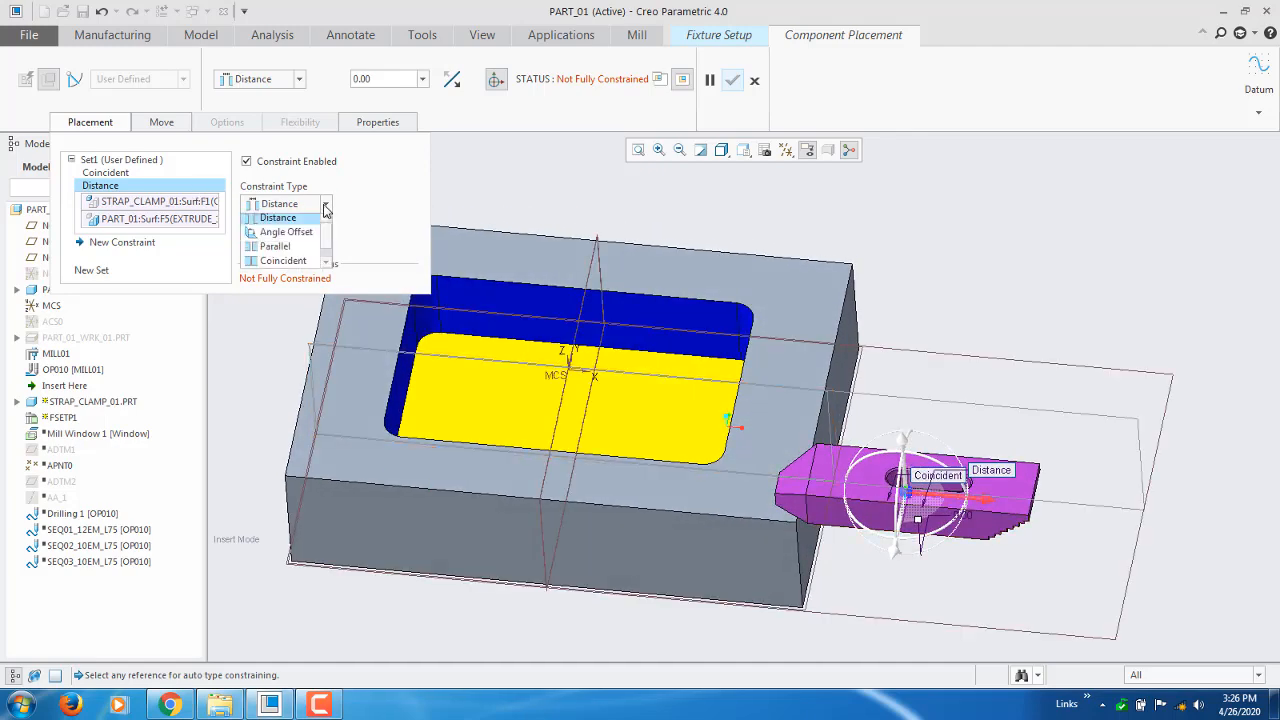
{"action": "left_click", "coordinate": [283, 265]}
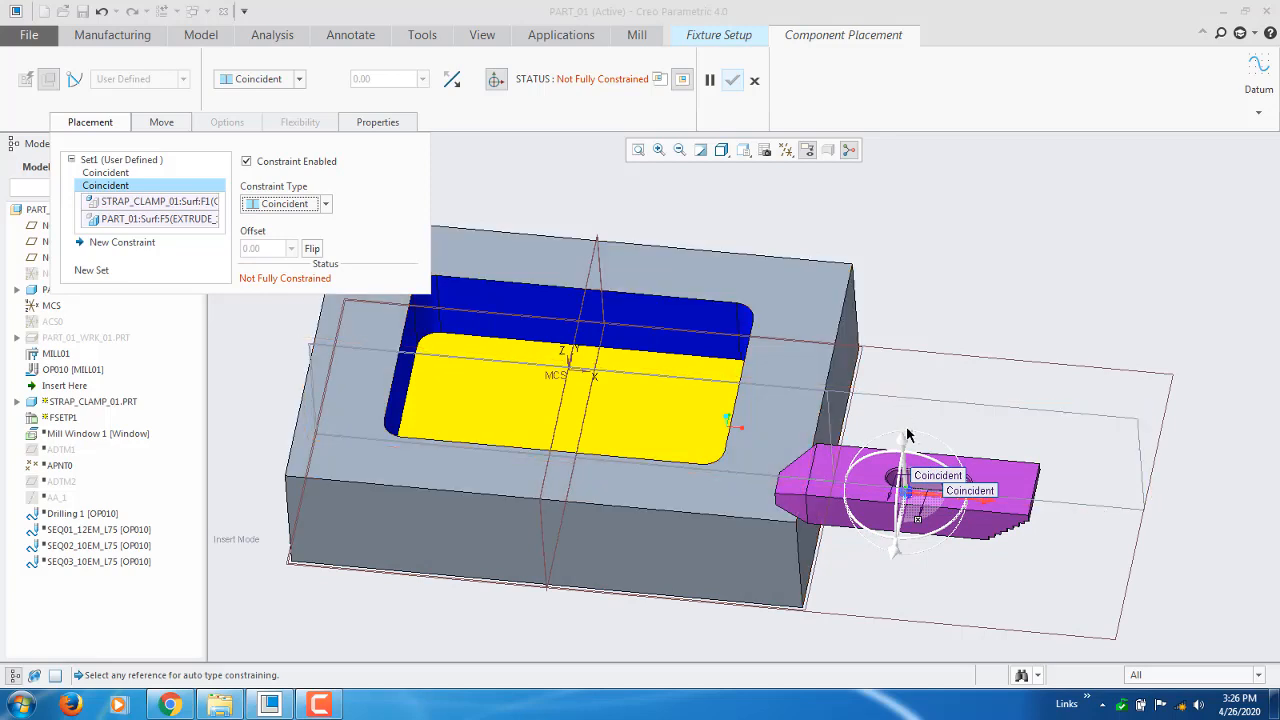
Slide the partly constrained strap clamp along the part's front edge to test its remaining freedom of movement
{"action": "mouse_move", "coordinate": [903, 434]}
{"action": "middle_mouse_down"}
{"action": "mouse_move", "coordinate": [920, 346]}
{"action": "mouse_move", "coordinate": [910, 443]}
{"action": "middle_mouse_up"}
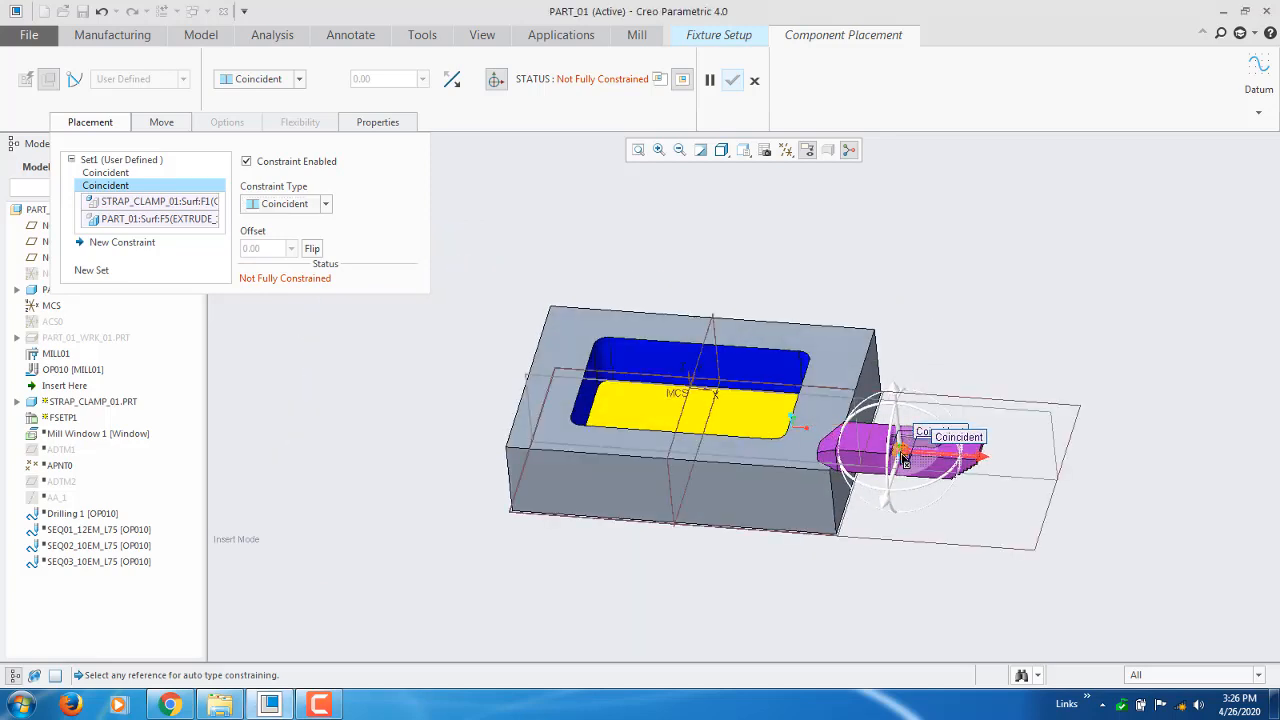
{"action": "left_click_drag", "start_coordinate": [903, 457], "coordinate": [876, 443]}
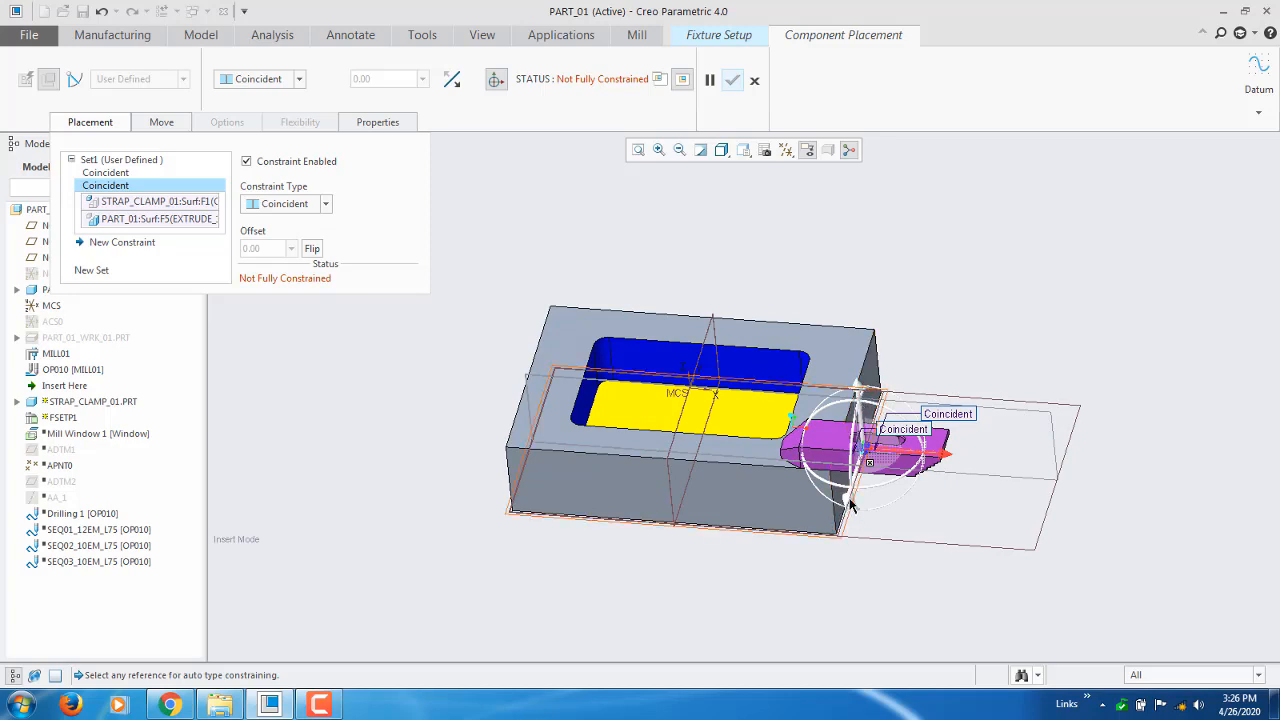
{"action": "middle_click_drag", "start_coordinate": [850, 505], "coordinate": [890, 520]}
{"action": "left_click_drag", "start_coordinate": [871, 495], "coordinate": [888, 498]}
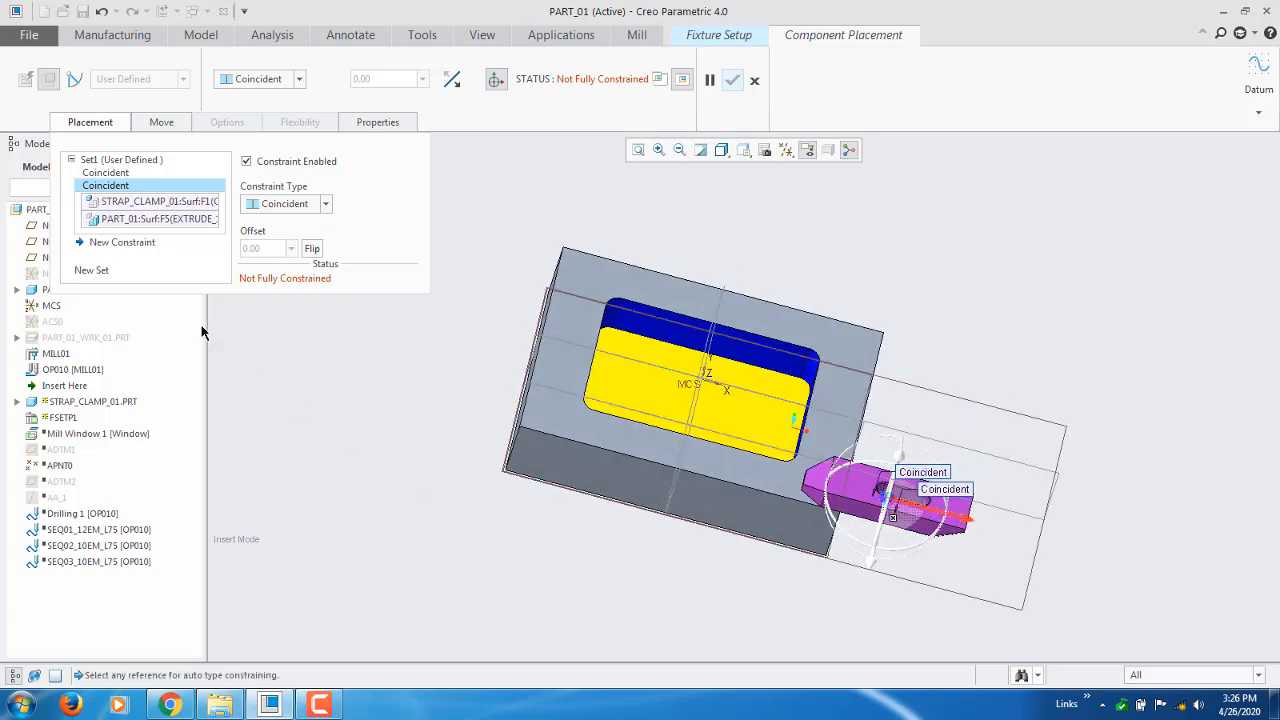
Add a third constraint making the strap clamp's small nose face coincident with the part's short side face
{"action": "left_click", "coordinate": [150, 250]}
{"action": "middle_click_drag", "start_coordinate": [789, 600], "coordinate": [834, 454]}
{"action": "scroll", "coordinate": [840, 450], "scroll_direction": "down", "scroll_amount": 6}
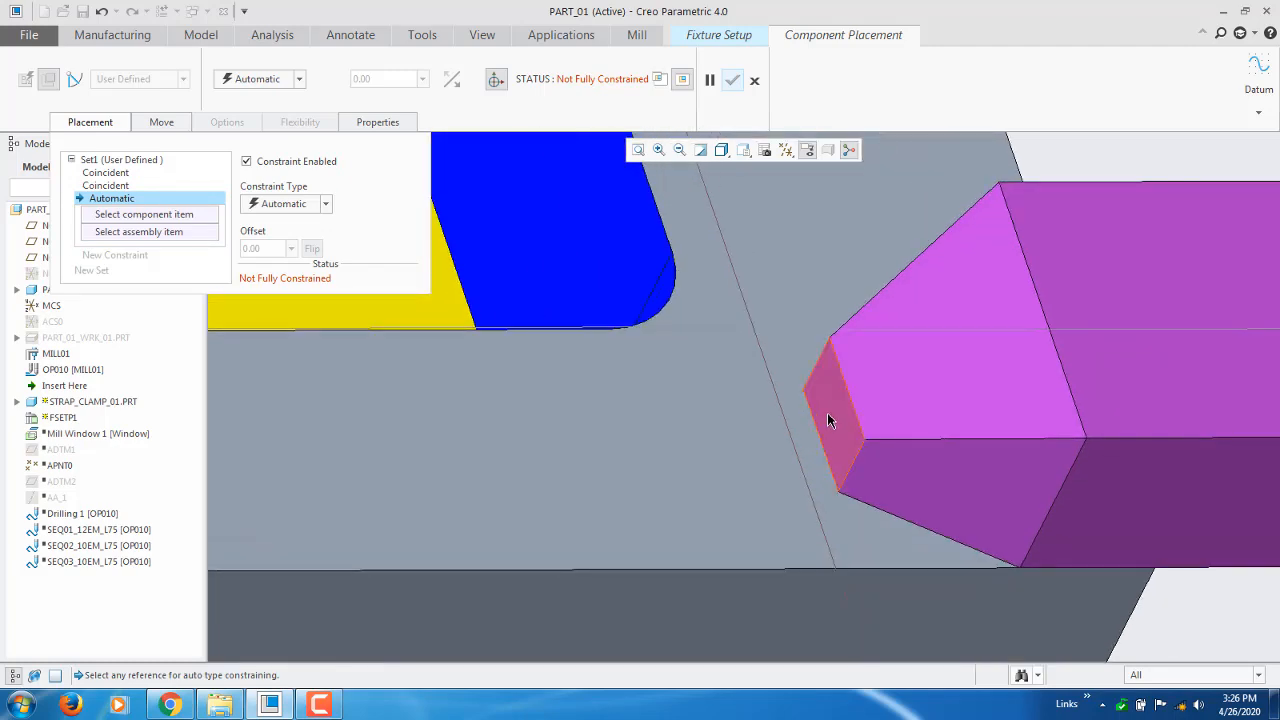
{"action": "left_click", "coordinate": [835, 407]}
{"action": "scroll", "coordinate": [780, 449], "scroll_direction": "up", "scroll_amount": 2}
{"action": "middle_click_drag", "start_coordinate": [934, 514], "coordinate": [820, 482]}
{"action": "left_click", "coordinate": [643, 491]}
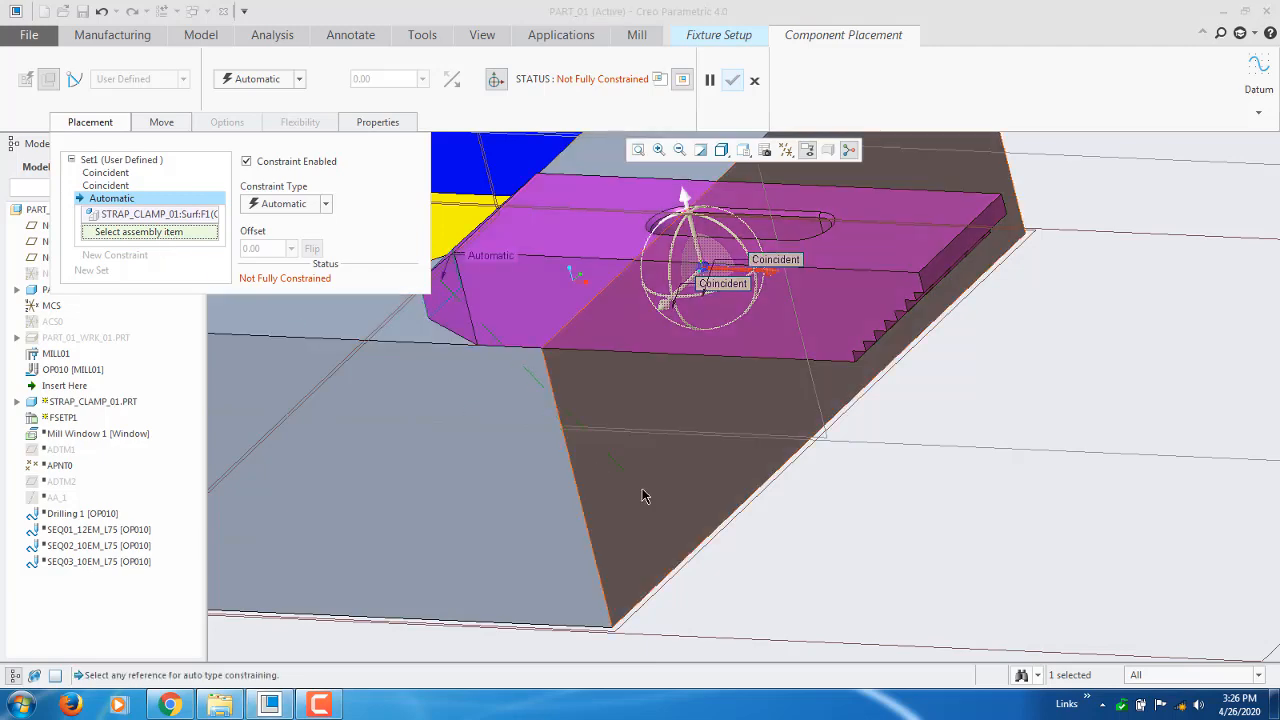
{"action": "middle_click_drag", "start_coordinate": [858, 518], "coordinate": [891, 526]}
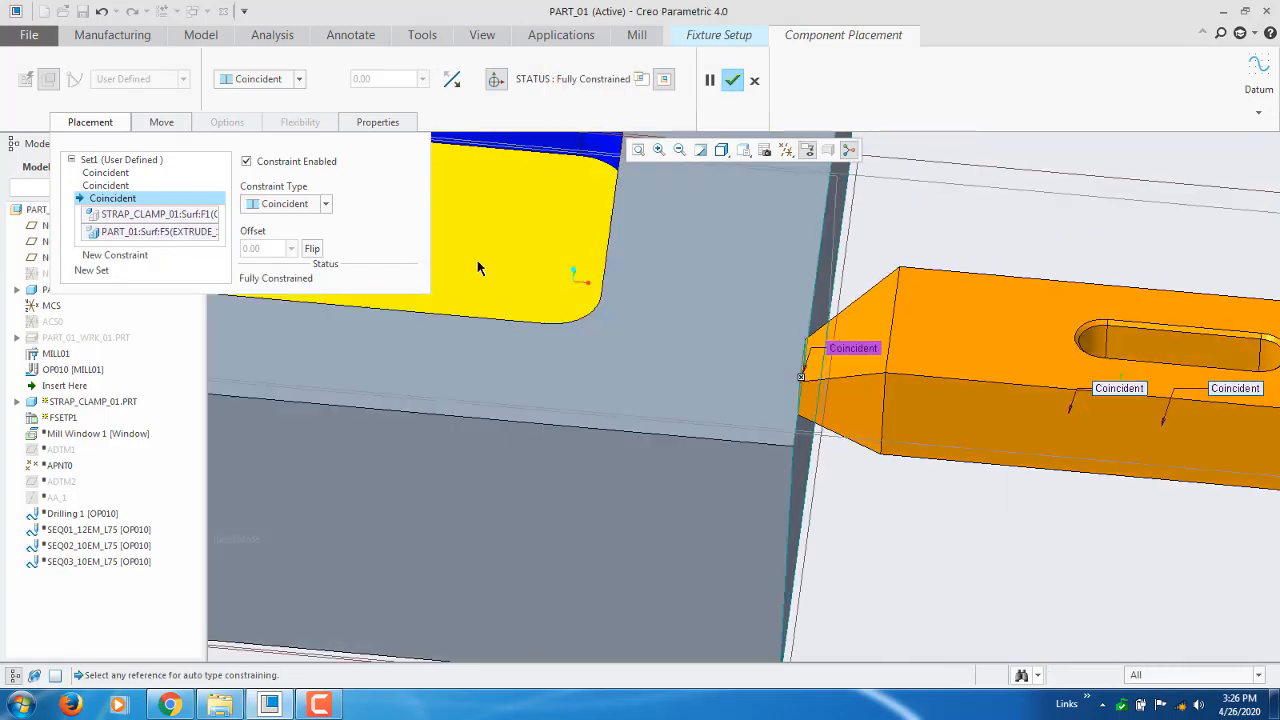
Change the nose-face constraint to Distance with an offset of 20 so the clamp overlaps the part, and accept the placement
{"action": "left_click", "coordinate": [326, 204]}
{"action": "scroll", "coordinate": [296, 253], "scroll_direction": "up", "scroll_amount": 1}
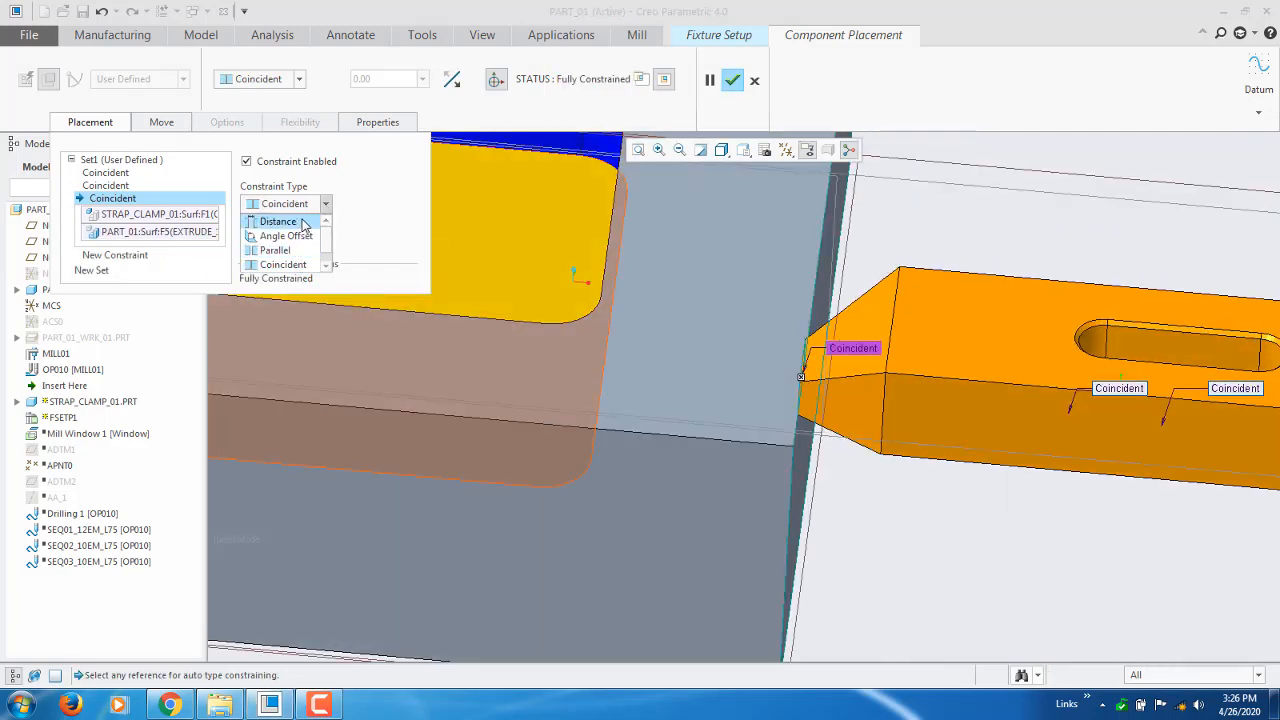
{"action": "left_click", "coordinate": [296, 251]}
{"action": "left_click_drag", "start_coordinate": [802, 380], "coordinate": [712, 372]}
{"action": "left_click", "coordinate": [275, 249]}
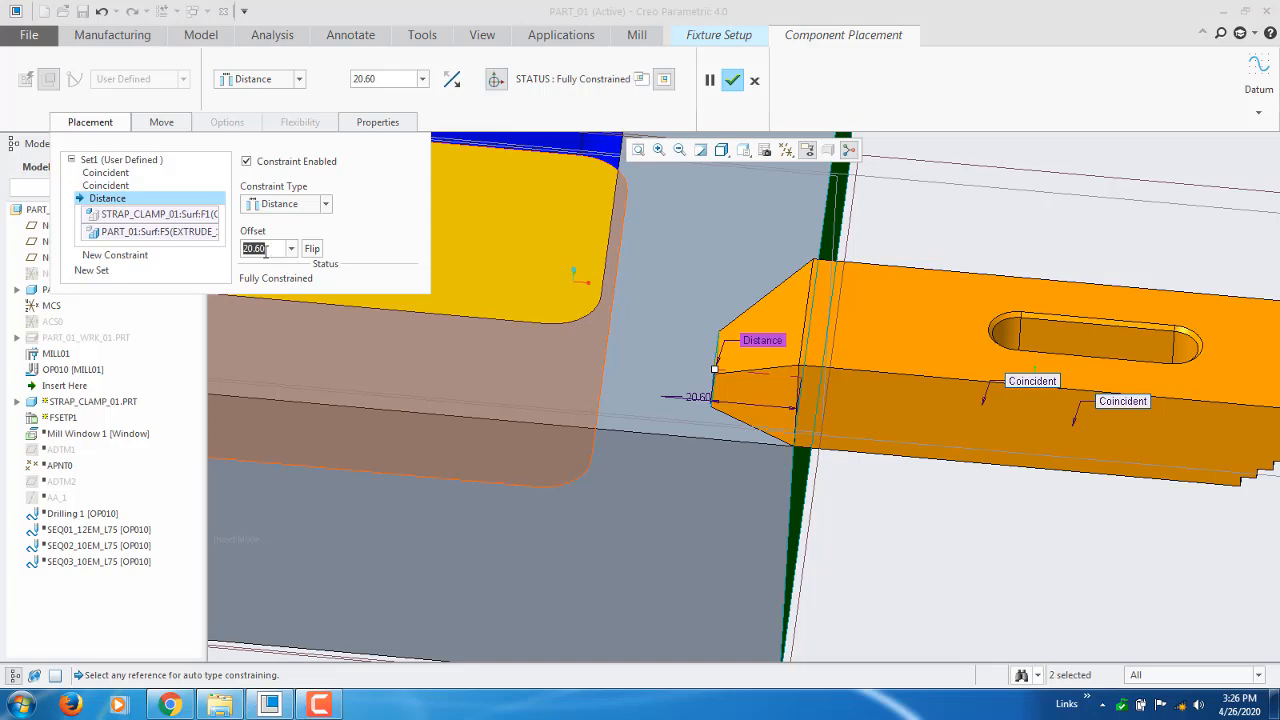
{"action": "type", "text": "20"}
{"action": "key", "text": "Return"}
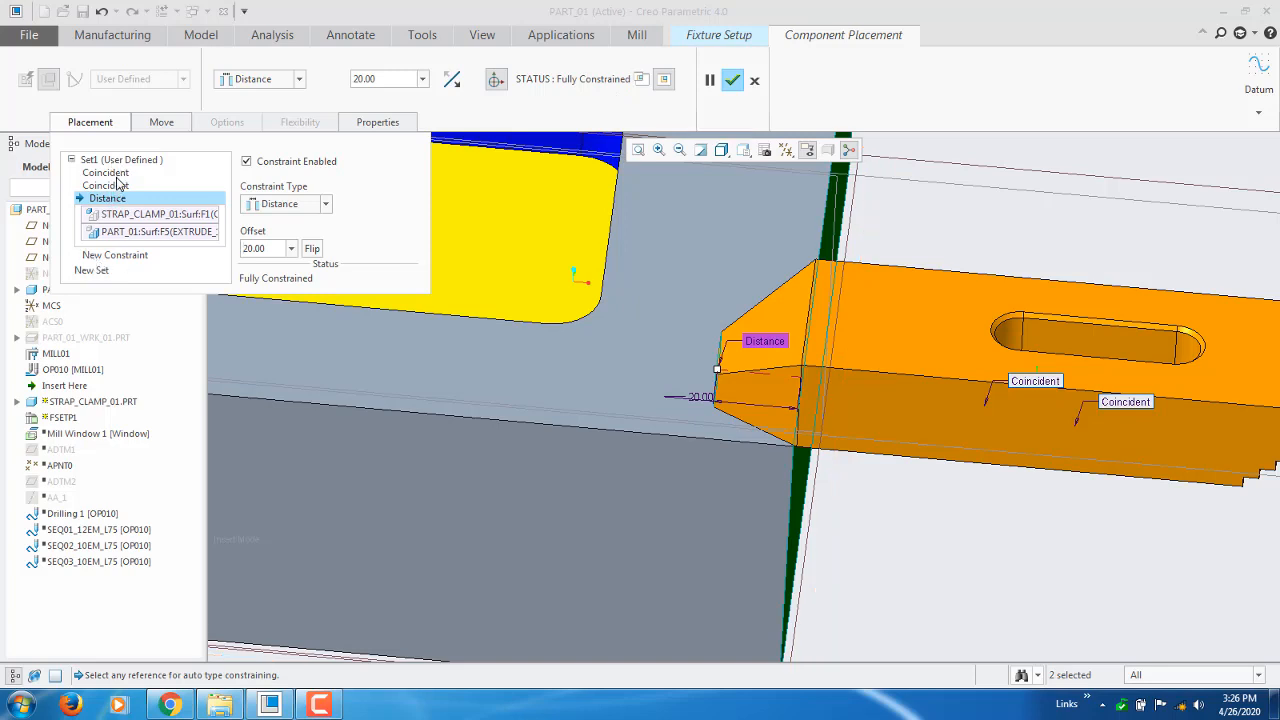
{"action": "scroll", "coordinate": [692, 428], "scroll_direction": "up", "scroll_amount": 3}
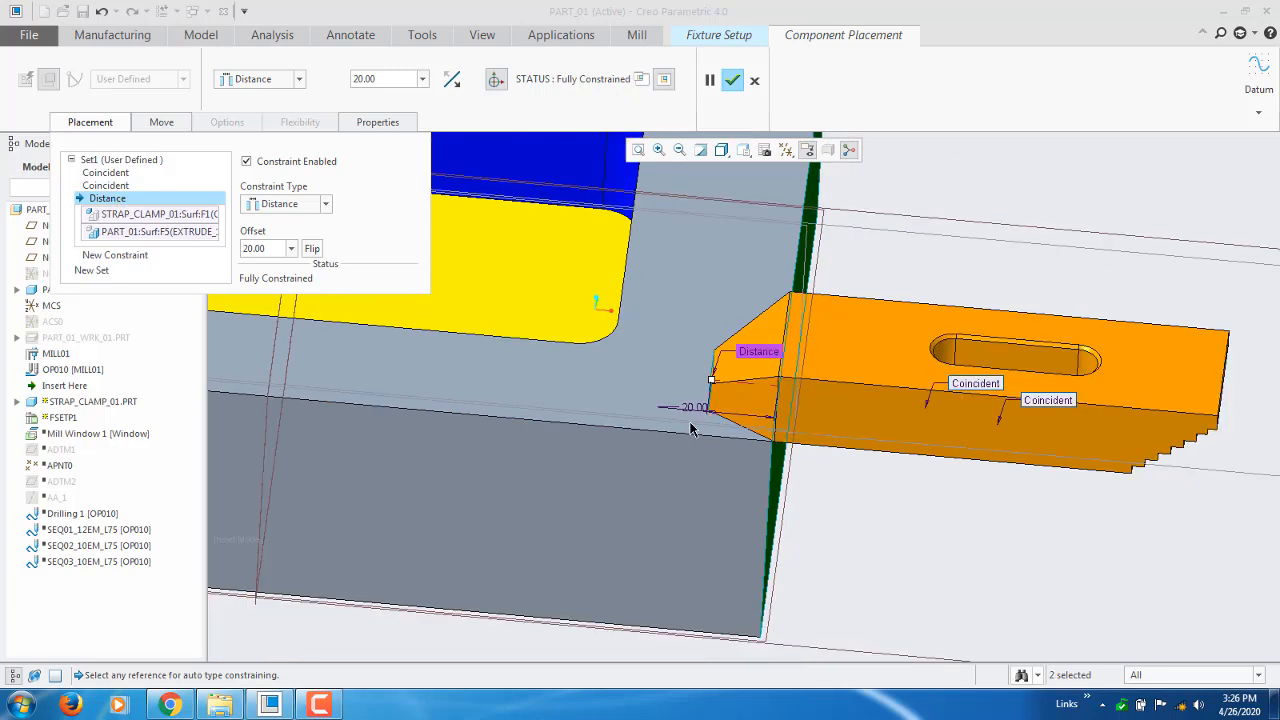
{"action": "middle_click_drag", "start_coordinate": [934, 494], "coordinate": [926, 489]}
{"action": "left_click", "coordinate": [735, 82]}
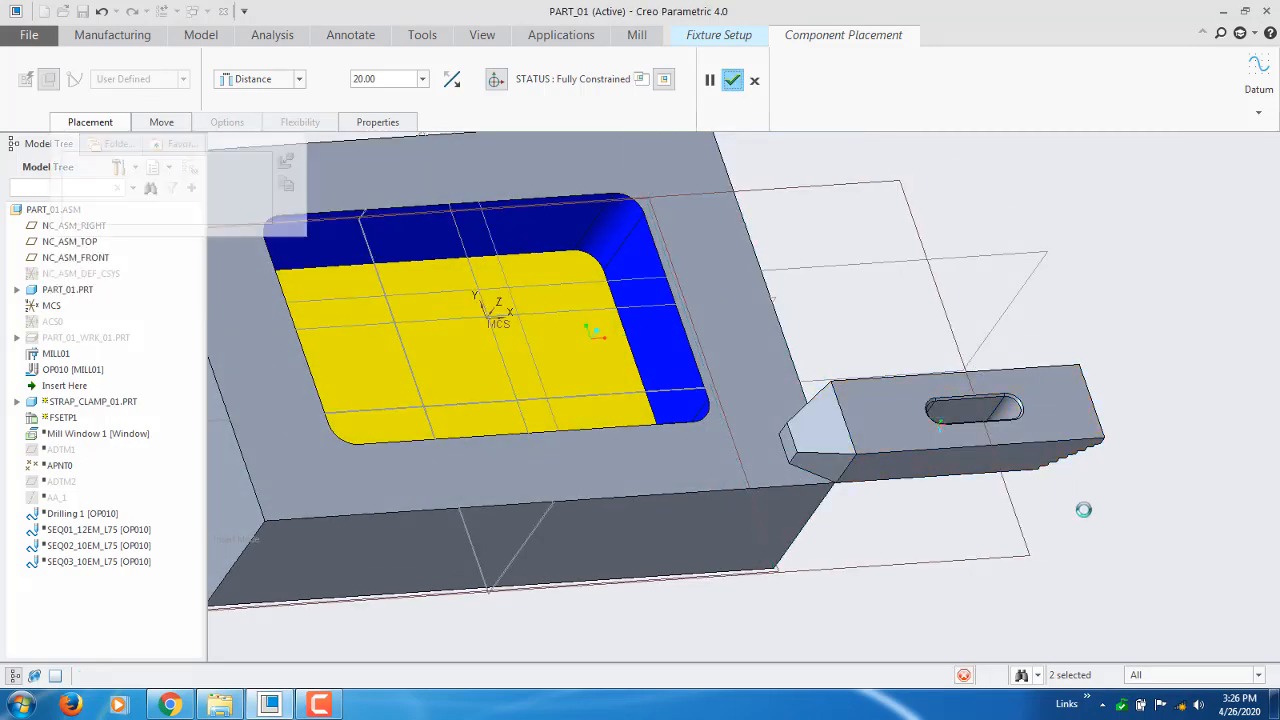
Add a second copy of strap_clamp_01.prt from the Clamping_tool folder to the fixture setup
{"action": "middle_click_drag", "start_coordinate": [1086, 514], "coordinate": [930, 440]}
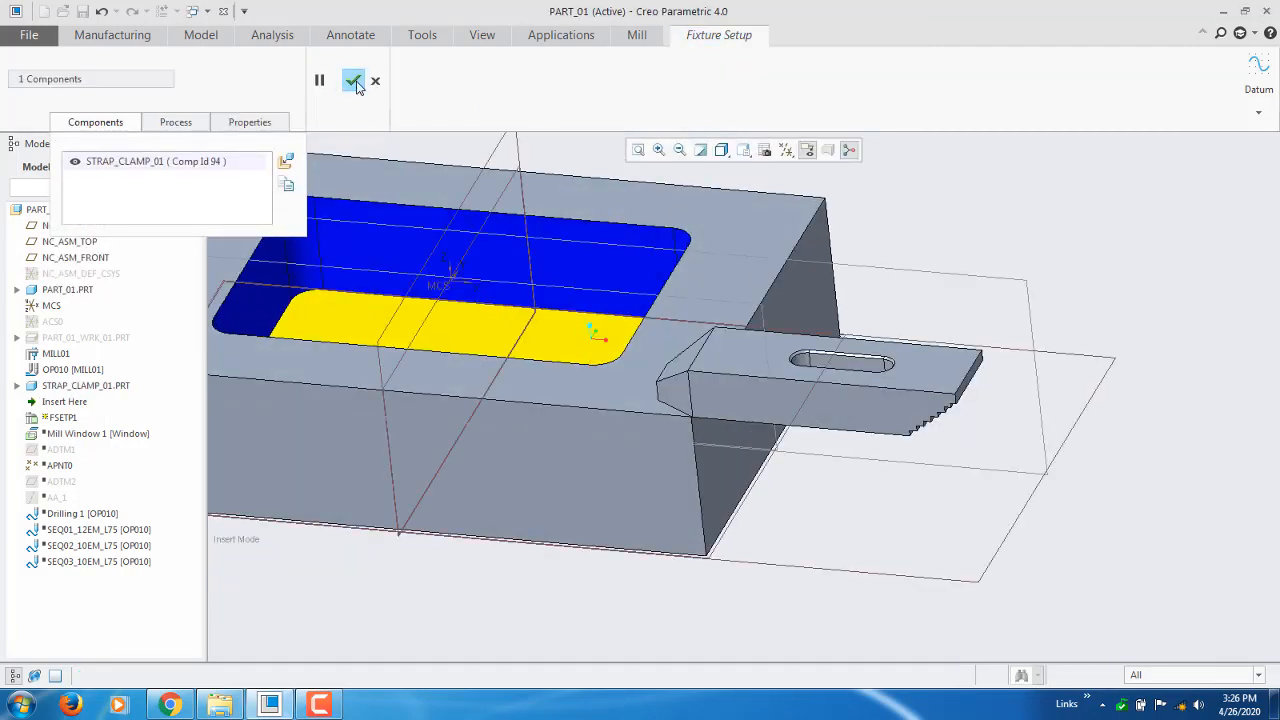
{"action": "left_click", "coordinate": [287, 162]}
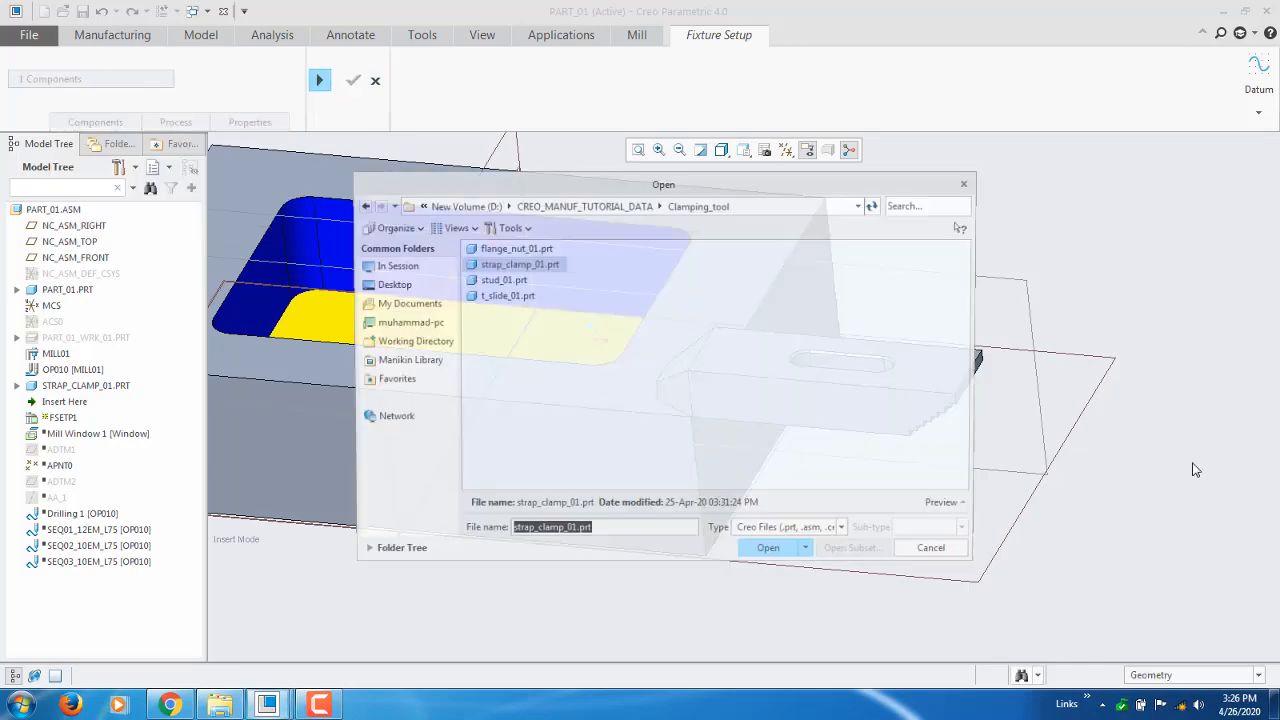
{"action": "left_click", "coordinate": [769, 555]}
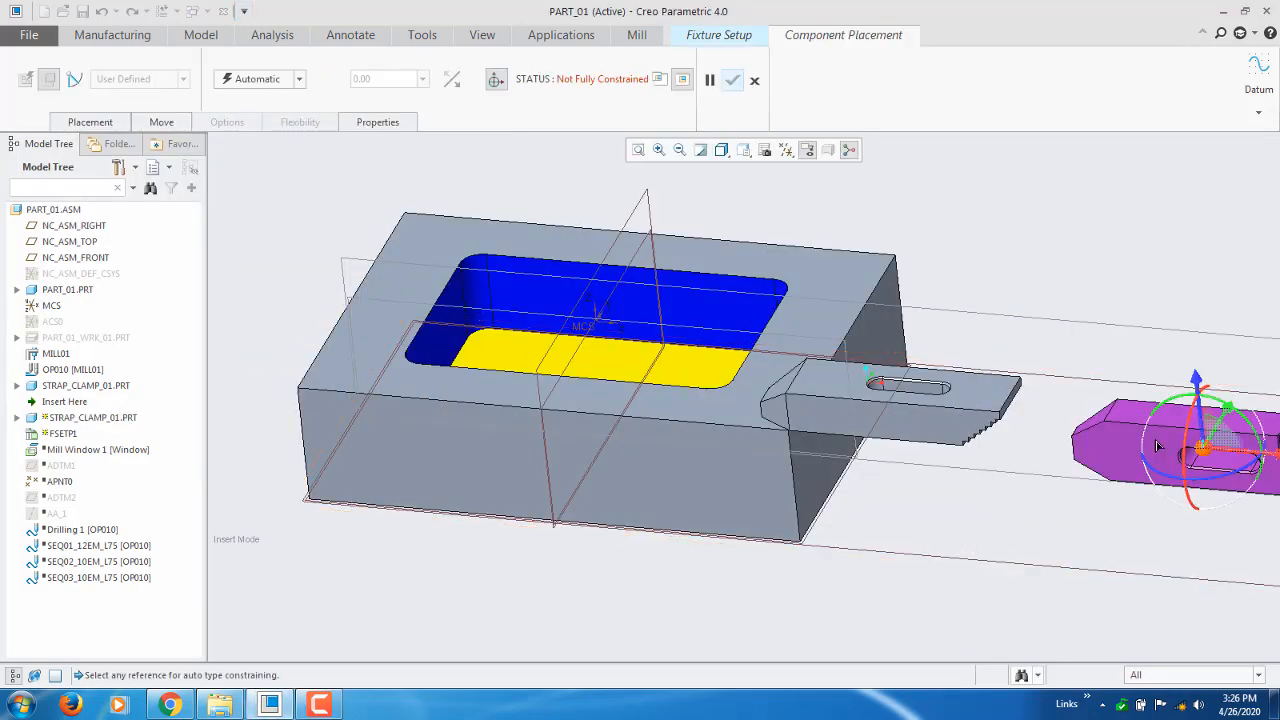
Move the second, unconstrained strap clamp beside the part's opposite short side
{"action": "right_click_drag", "start_coordinate": [1156, 446], "coordinate": [294, 306], "text": "ctrl+alt"}
{"action": "middle_click_drag", "start_coordinate": [646, 511], "coordinate": [634, 534]}
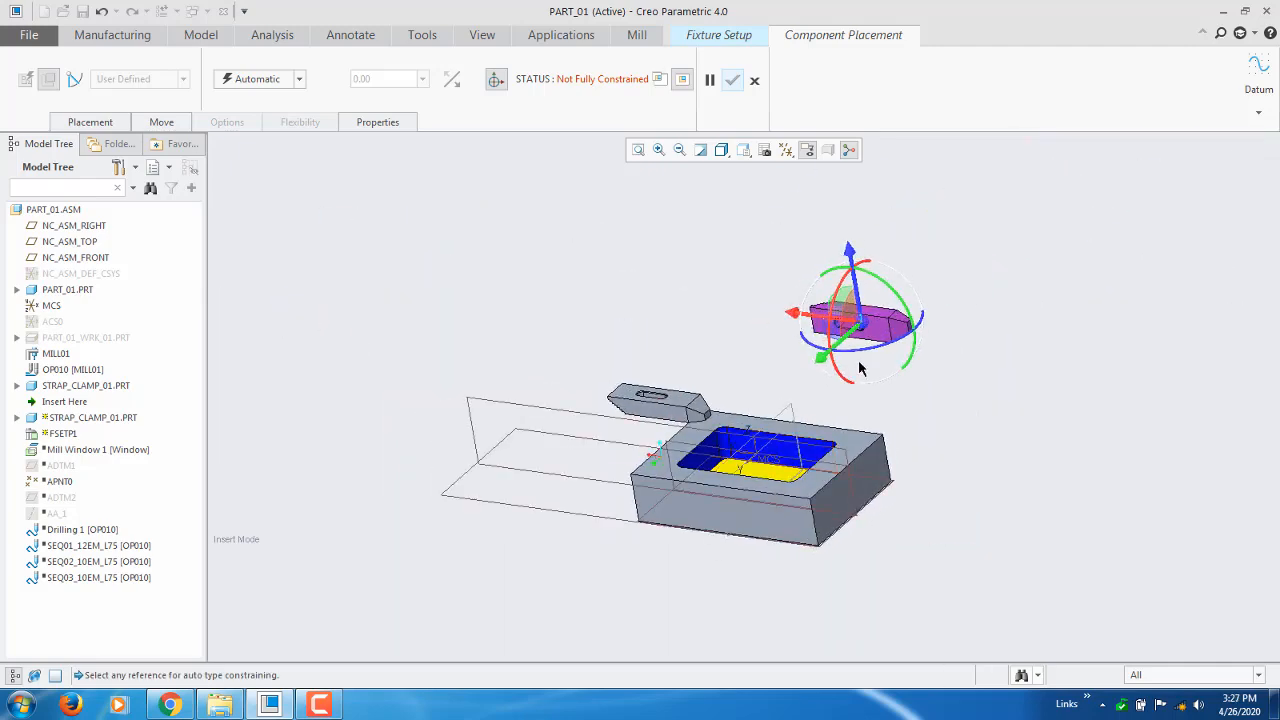
{"action": "left_click_drag", "start_coordinate": [863, 325], "coordinate": [915, 515]}
{"action": "scroll", "coordinate": [937, 582], "scroll_direction": "down", "scroll_amount": 3}
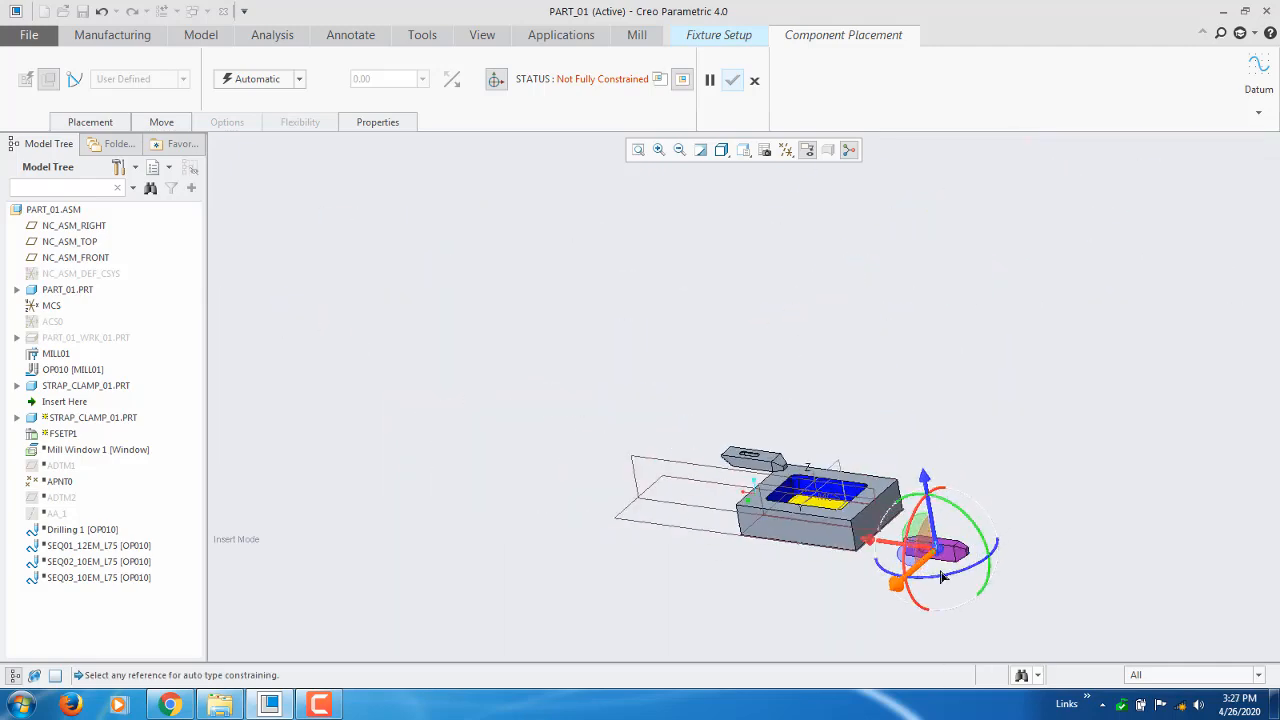
{"action": "scroll", "coordinate": [937, 582], "scroll_direction": "up", "scroll_amount": 4}
{"action": "scroll", "coordinate": [998, 494], "scroll_direction": "up", "scroll_amount": 3}
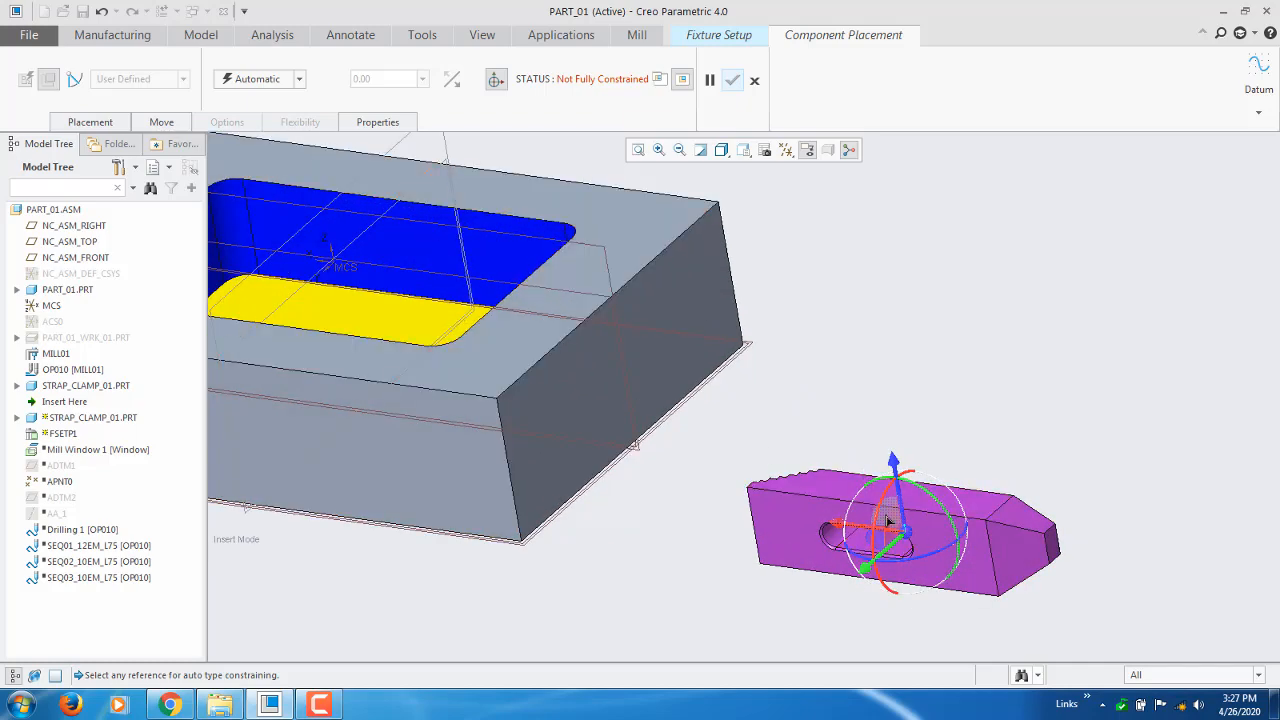
Constrain the second strap clamp's slotted underside to the top face of PART_01 with a Coincident constraint
{"action": "middle_click_drag", "start_coordinate": [888, 520], "coordinate": [900, 470]}
{"action": "left_click", "coordinate": [120, 122]}
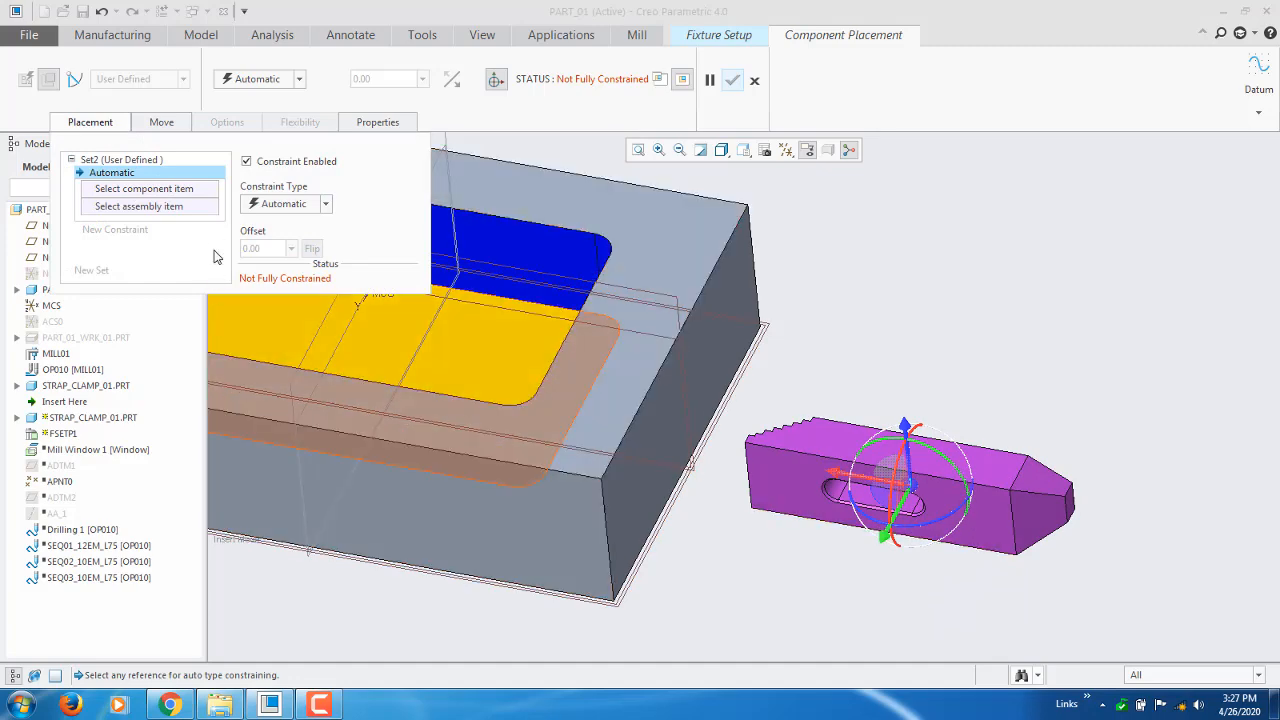
{"action": "left_click", "coordinate": [376, 316]}
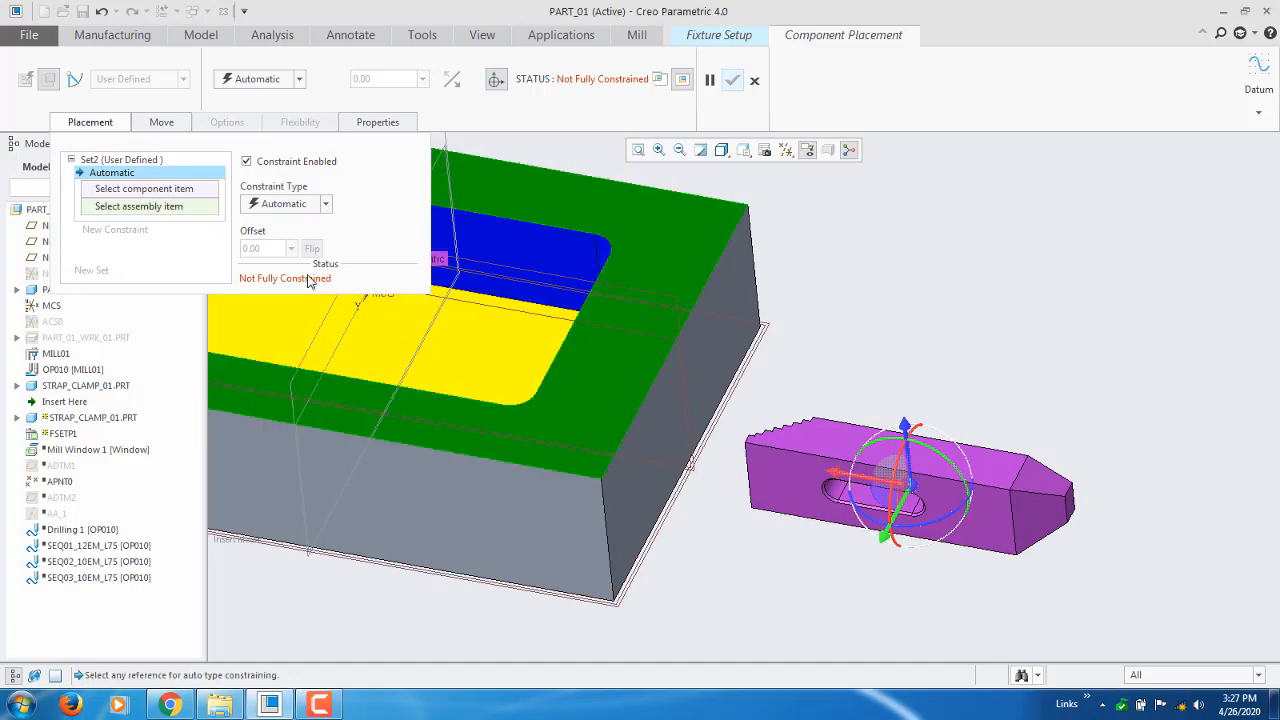
{"action": "middle_click_drag", "start_coordinate": [1038, 537], "coordinate": [934, 538]}
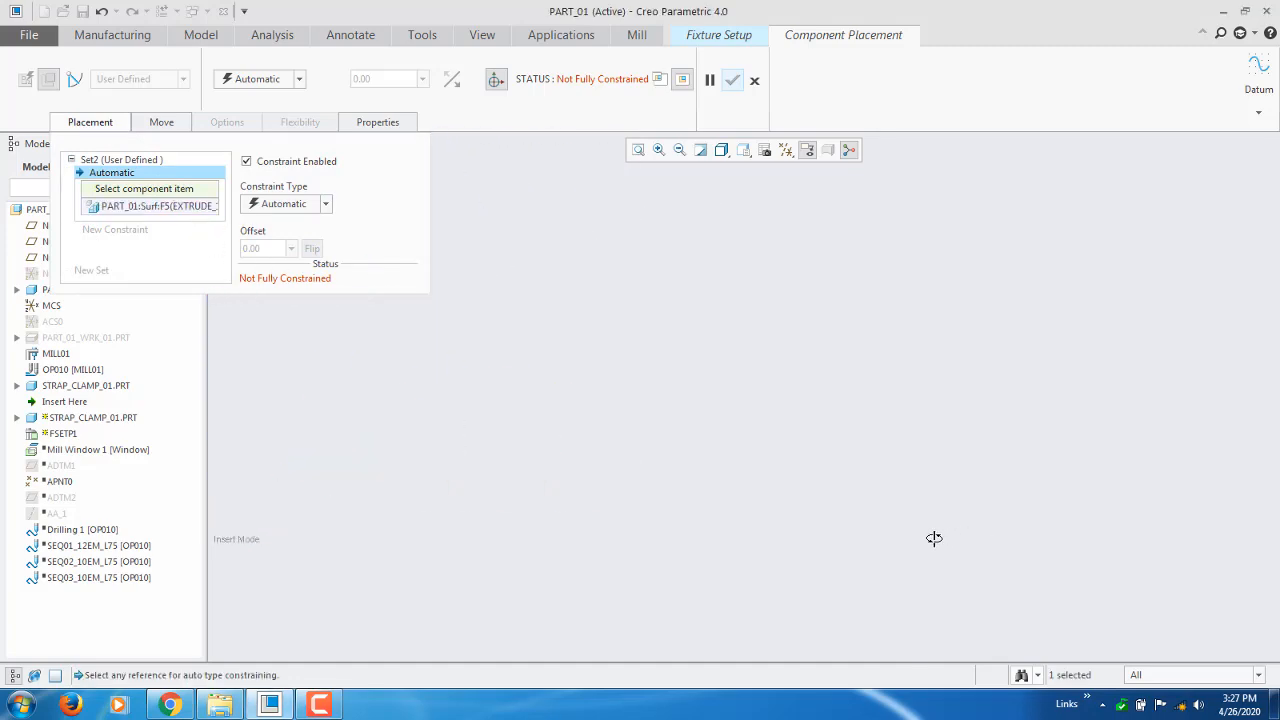
{"action": "scroll", "coordinate": [1132, 458], "scroll_direction": "up", "scroll_amount": 4}
{"action": "middle_click_drag", "start_coordinate": [1081, 489], "coordinate": [408, 704]}
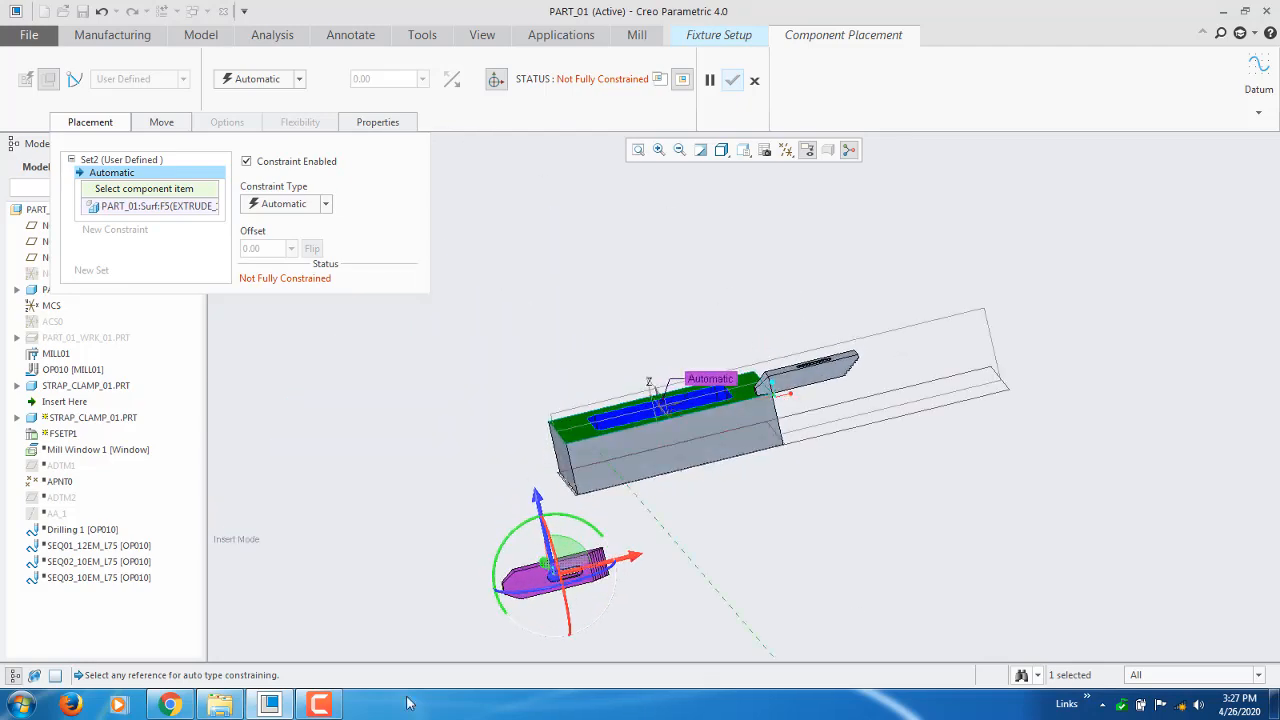
{"action": "scroll", "coordinate": [408, 614], "scroll_direction": "down", "scroll_amount": 2}
{"action": "scroll", "coordinate": [571, 549], "scroll_direction": "down", "scroll_amount": 5}
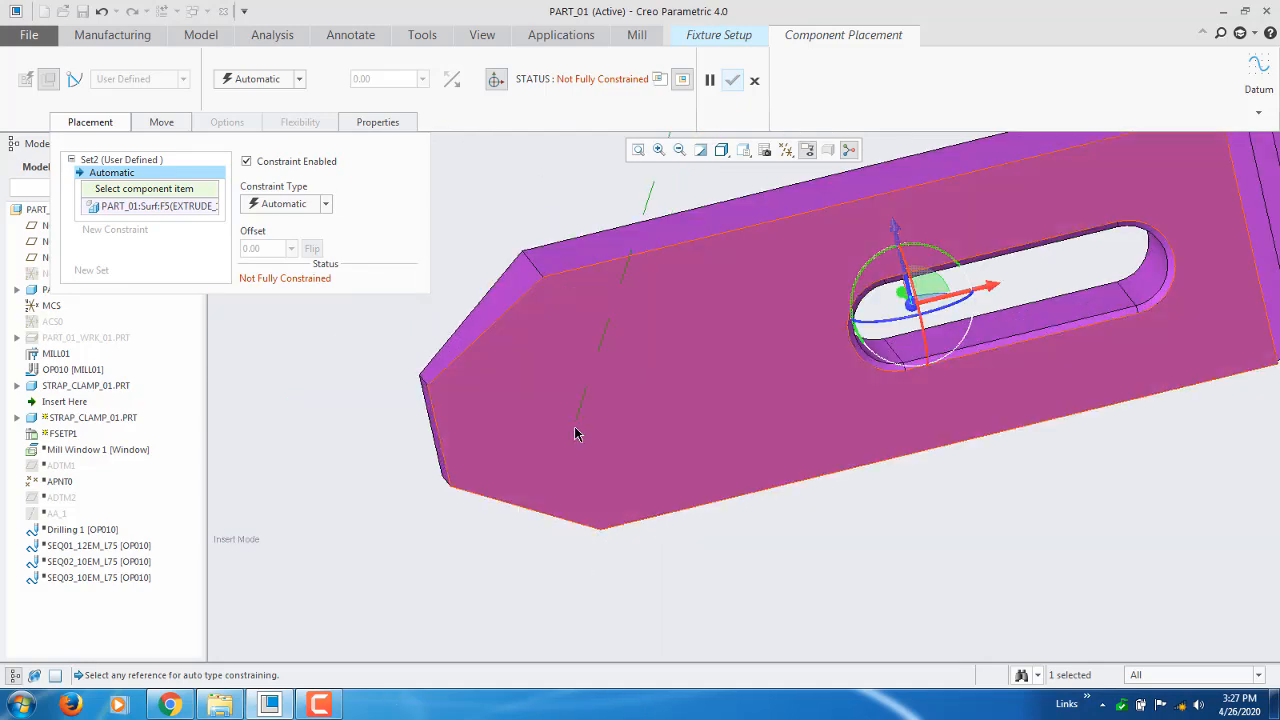
{"action": "left_click", "coordinate": [576, 433]}
{"action": "left_click", "coordinate": [285, 206]}
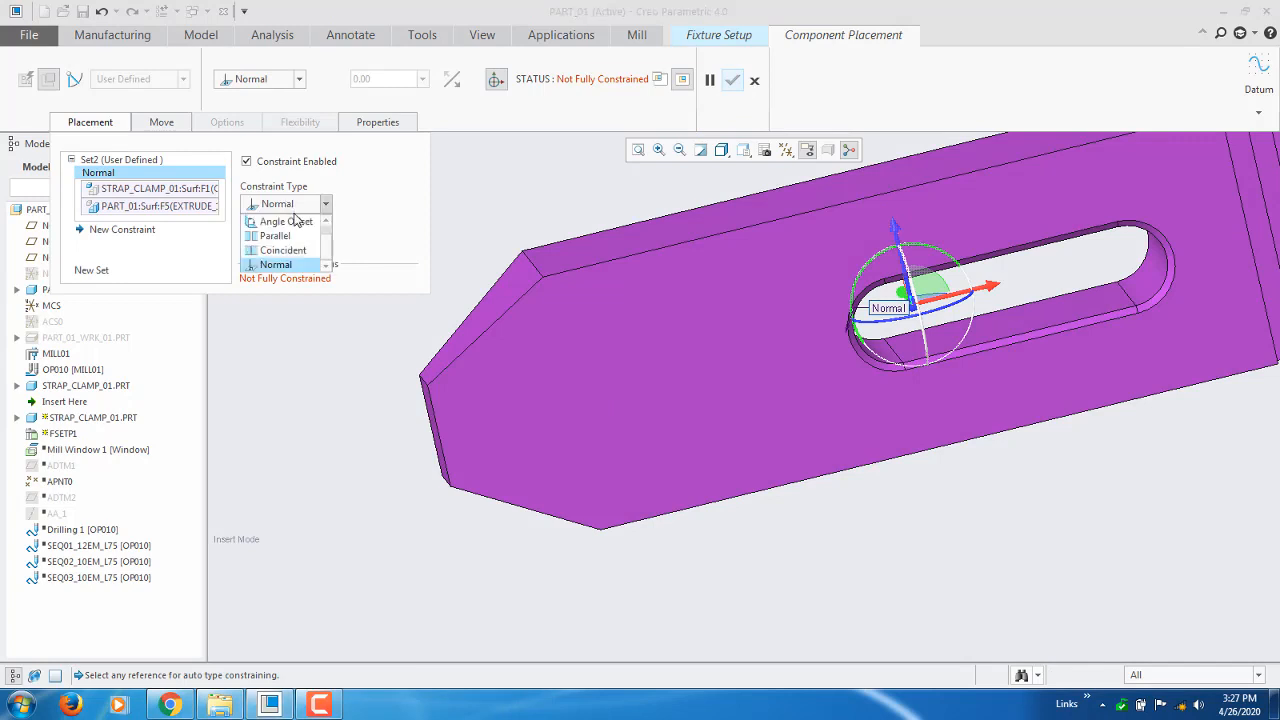
{"action": "left_click", "coordinate": [280, 249]}
{"action": "scroll", "coordinate": [554, 483], "scroll_direction": "up", "scroll_amount": 5}
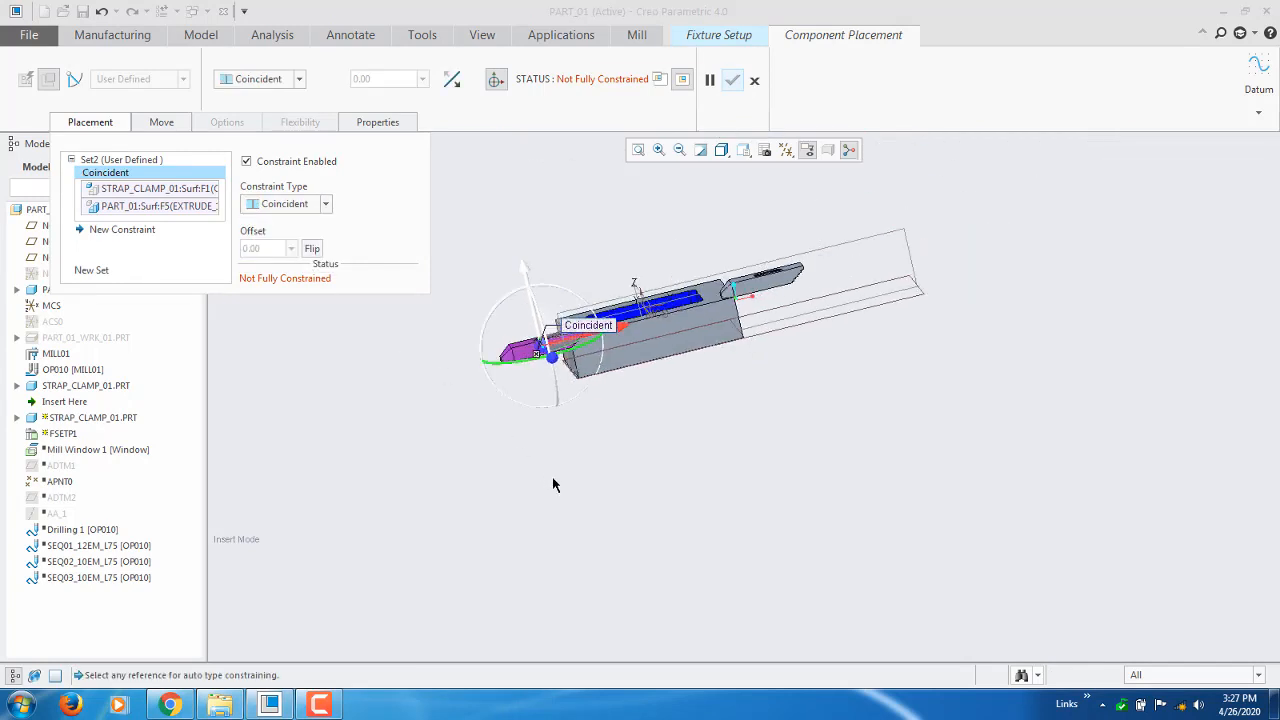
{"action": "middle_click_drag", "start_coordinate": [628, 418], "coordinate": [788, 384]}
{"action": "scroll", "coordinate": [788, 384], "scroll_direction": "down", "scroll_amount": 5}
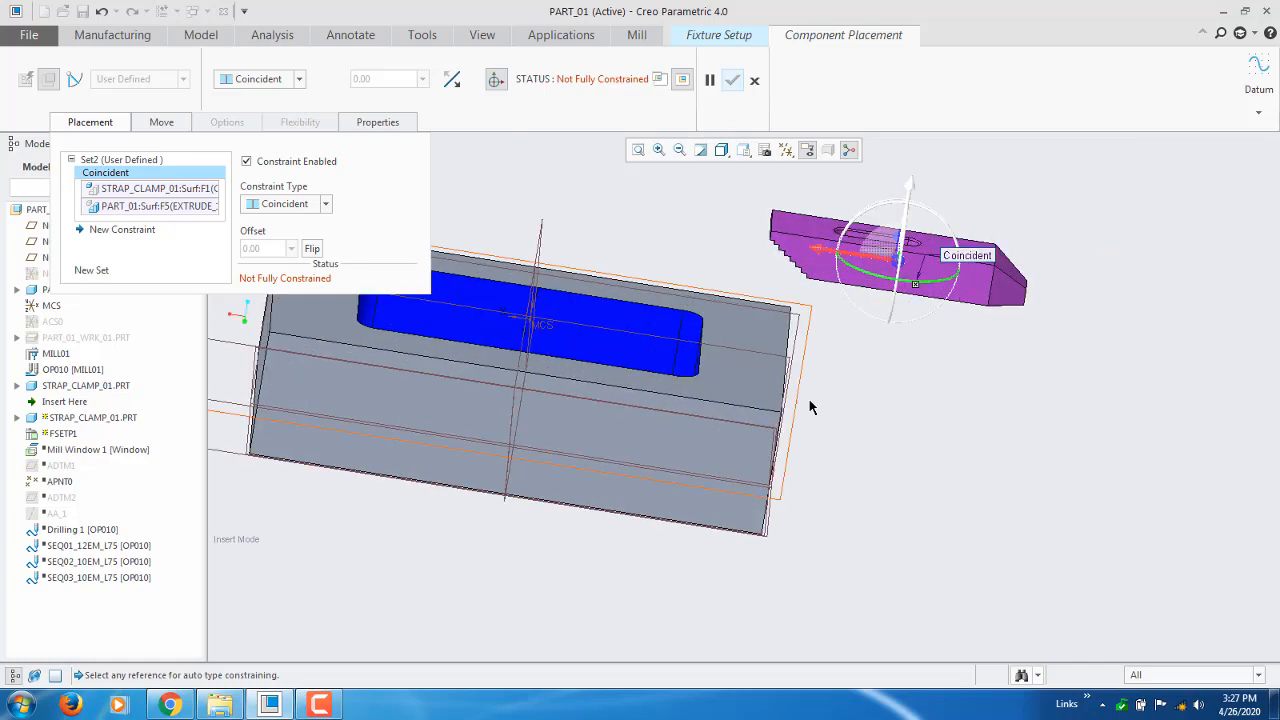
{"action": "scroll", "coordinate": [876, 408], "scroll_direction": "down", "scroll_amount": 2}
{"action": "middle_click_drag", "start_coordinate": [849, 428], "coordinate": [926, 366]}
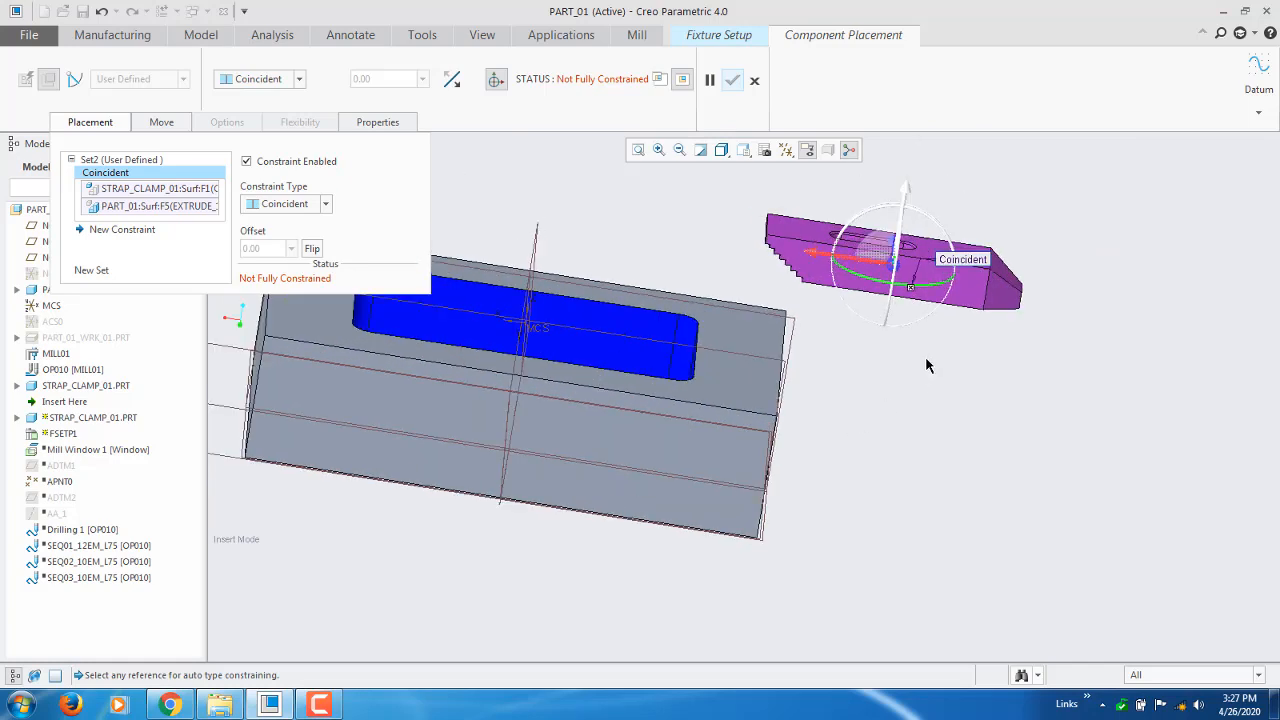
Constrain the second strap clamp's long side face to PART_01's long side face with a Coincident constraint
{"action": "left_click_drag", "start_coordinate": [918, 310], "coordinate": [900, 262]}
{"action": "middle_click_drag", "start_coordinate": [575, 226], "coordinate": [877, 406]}
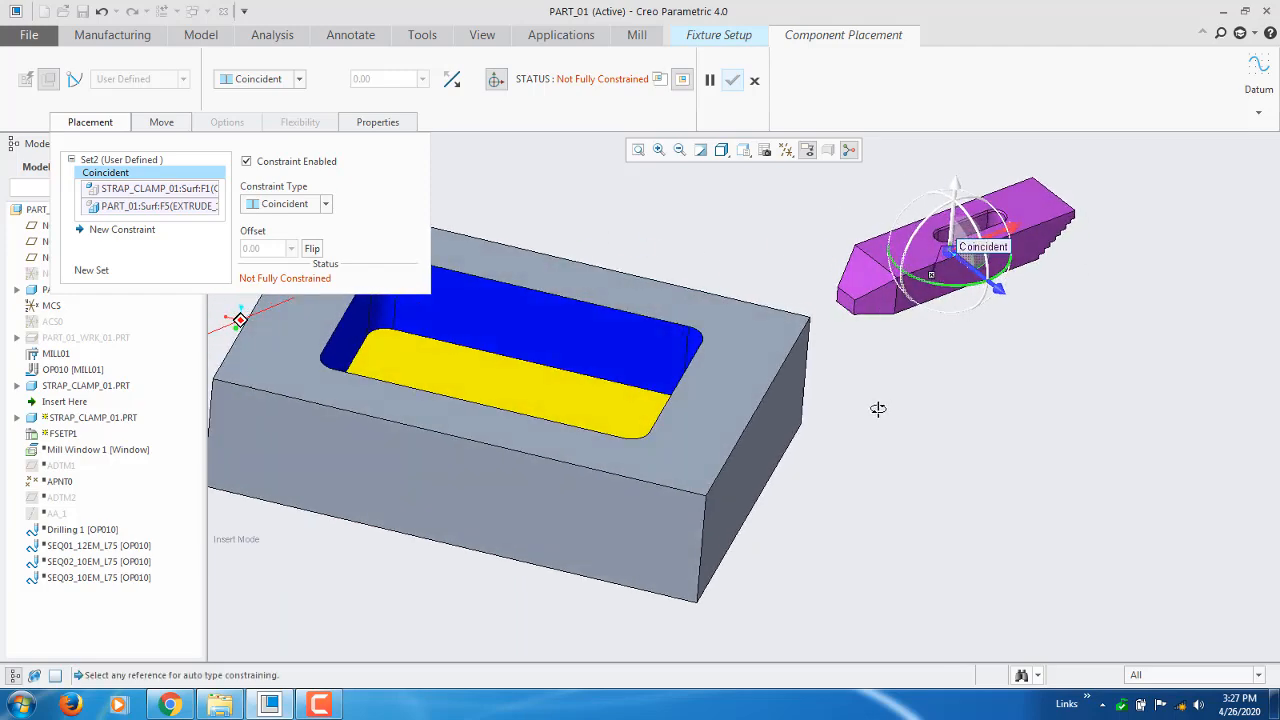
{"action": "left_click", "coordinate": [122, 229]}
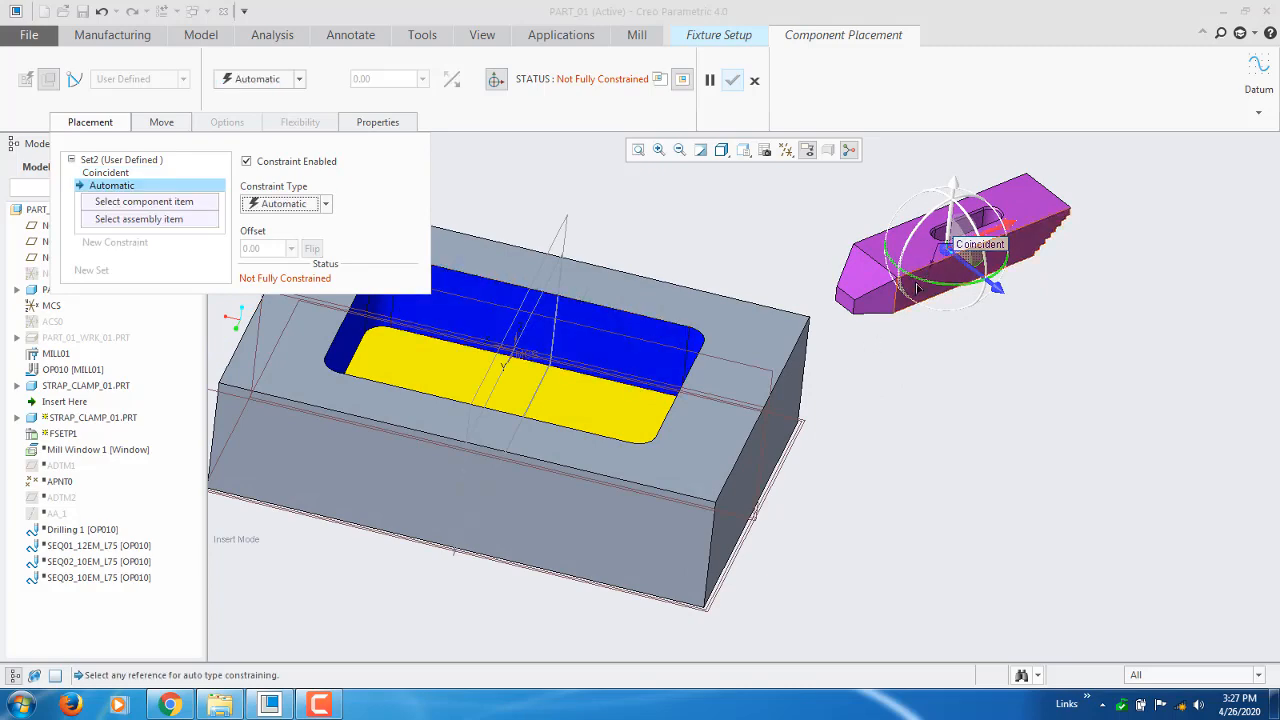
{"action": "scroll", "coordinate": [915, 300], "scroll_direction": "down", "scroll_amount": 3}
{"action": "left_click", "coordinate": [980, 345]}
{"action": "scroll", "coordinate": [980, 345], "scroll_direction": "up", "scroll_amount": 2}
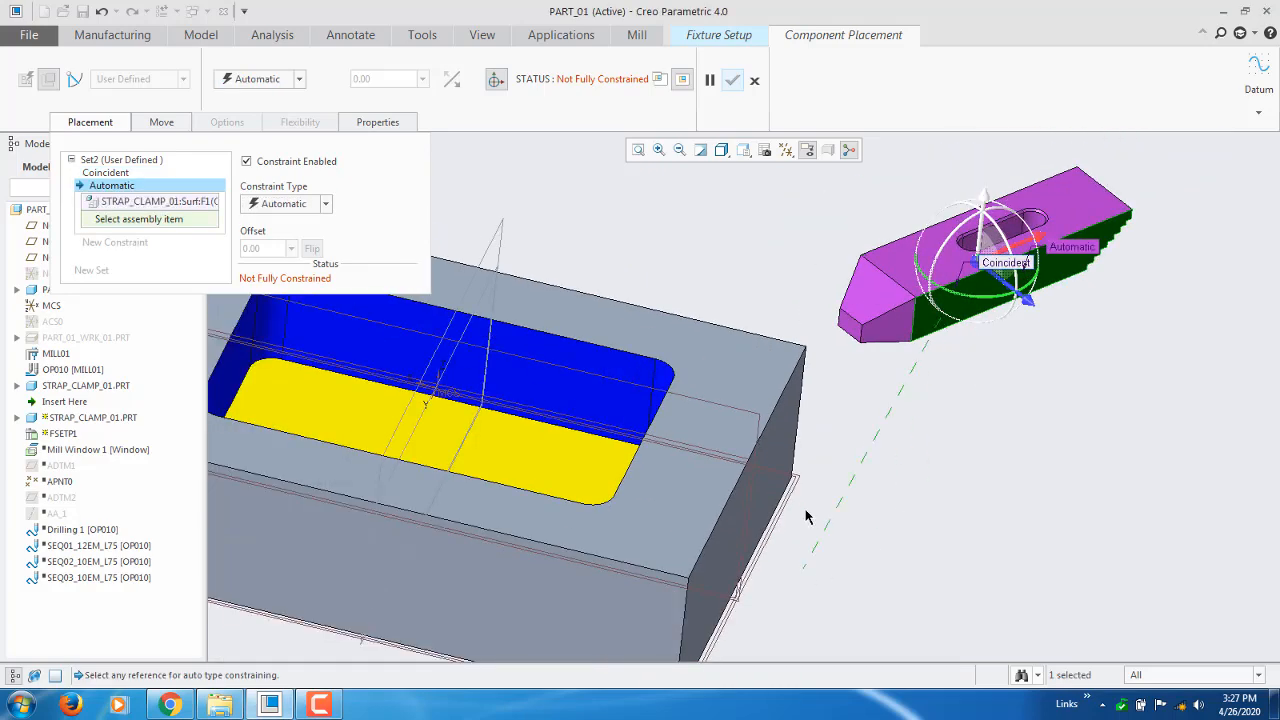
{"action": "left_click", "coordinate": [663, 607]}
{"action": "left_click", "coordinate": [296, 209]}
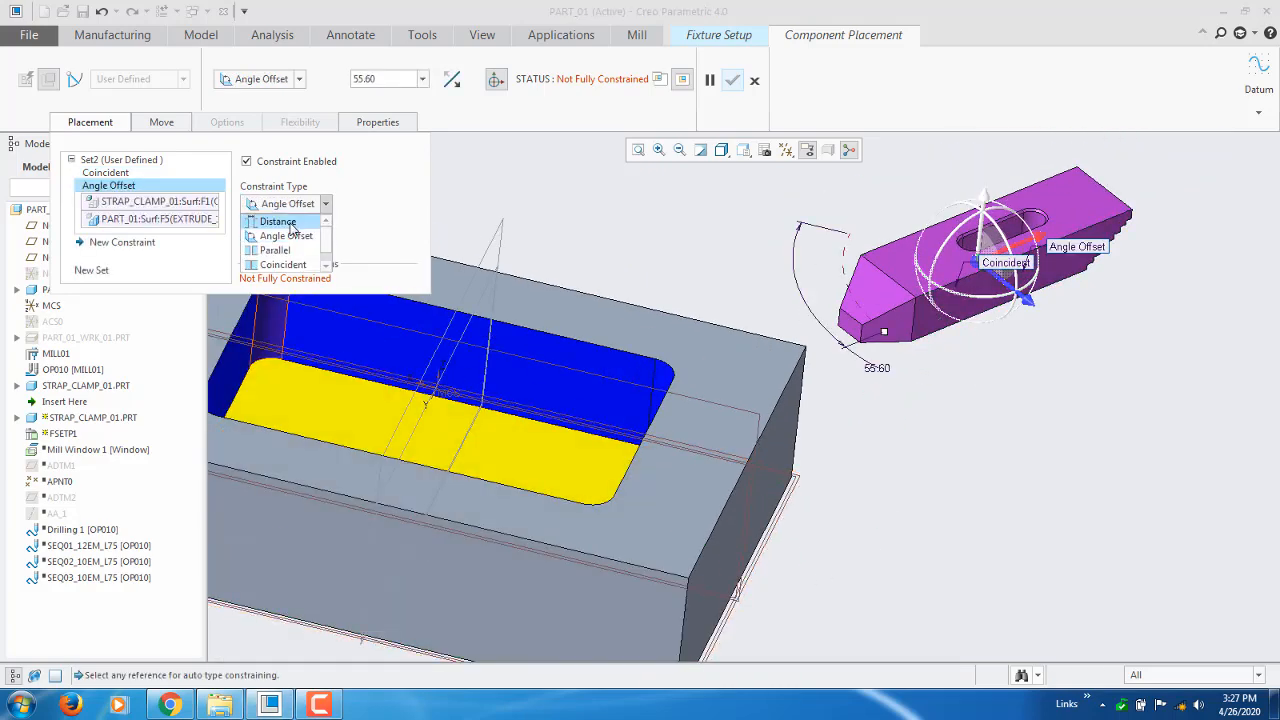
{"action": "left_click", "coordinate": [290, 265]}
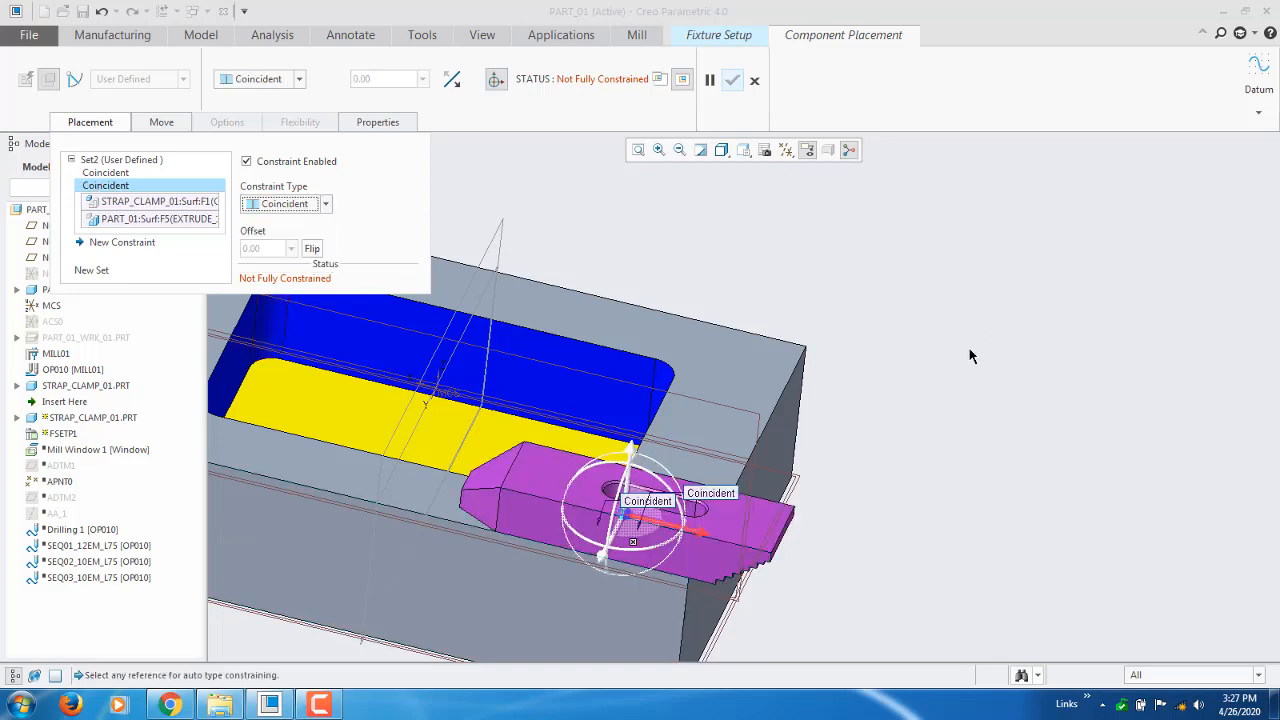
Slide the second strap clamp outward along the long side until its nose sits over the part's short edge
{"action": "scroll", "coordinate": [970, 356], "scroll_direction": "up", "scroll_amount": 2}
{"action": "left_click_drag", "start_coordinate": [764, 463], "coordinate": [884, 480]}
{"action": "scroll", "coordinate": [818, 540], "scroll_direction": "down", "scroll_amount": 2}
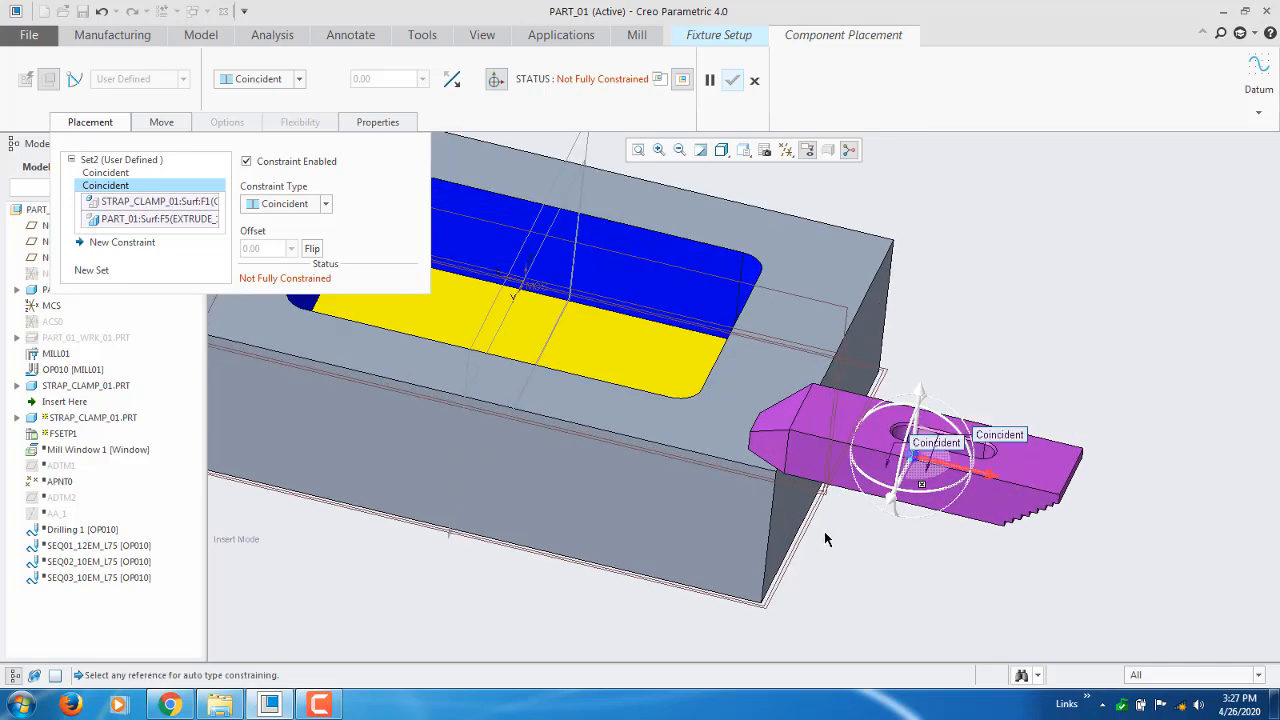
Add a third constraint between the second clamp's nose face and PART_01's adjacent short side face
{"action": "left_click", "coordinate": [136, 246]}
{"action": "middle_click_drag", "start_coordinate": [620, 537], "coordinate": [866, 440]}
{"action": "scroll", "coordinate": [860, 478], "scroll_direction": "down", "scroll_amount": 3}
{"action": "scroll", "coordinate": [660, 510], "scroll_direction": "up", "scroll_amount": 2}
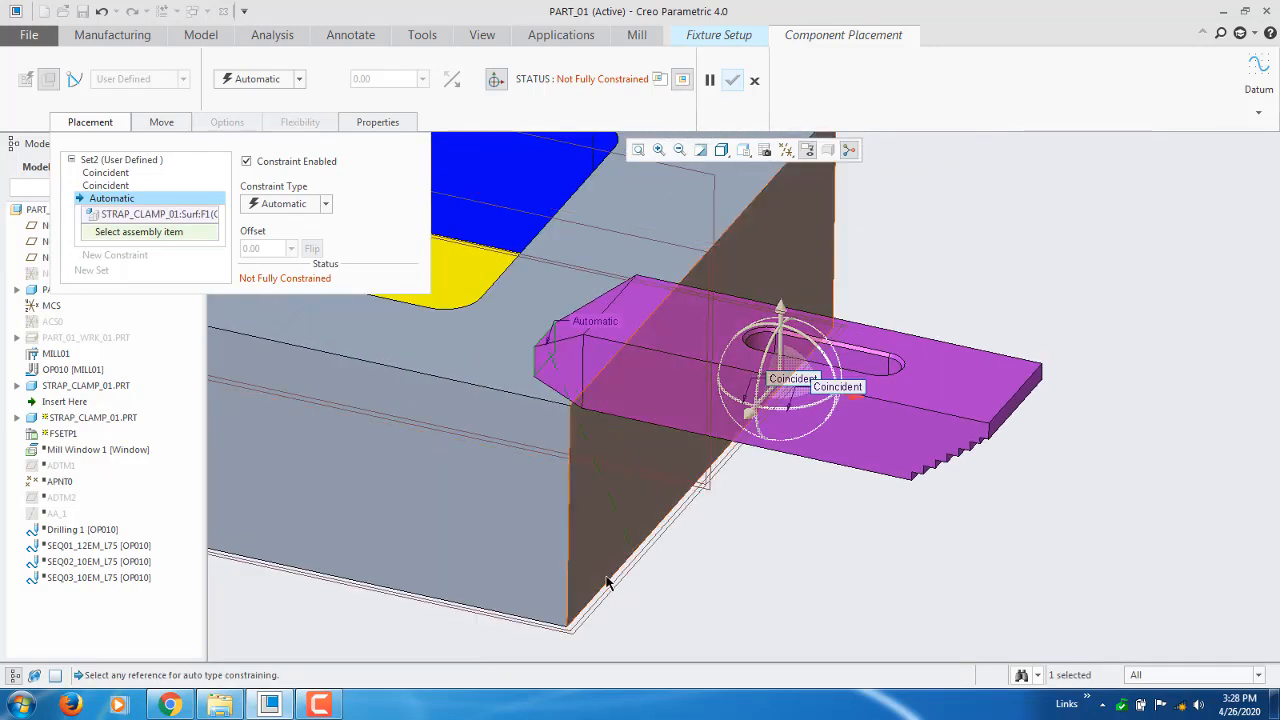
{"action": "left_click", "coordinate": [599, 565]}
{"action": "middle_click_drag", "start_coordinate": [866, 558], "coordinate": [897, 569]}
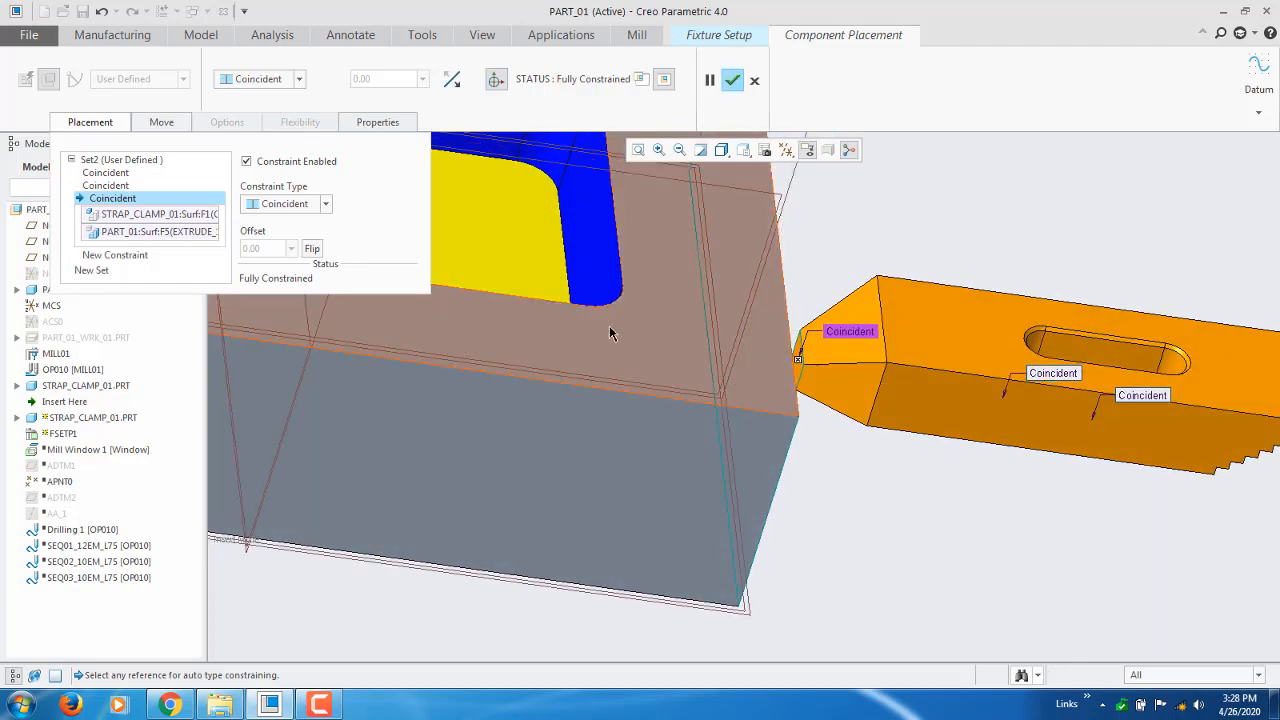
Set the second clamp's nose-face constraint to Distance with an inward offset of 20, and accept the clamp placement and fixture setup
{"action": "left_click", "coordinate": [326, 203]}
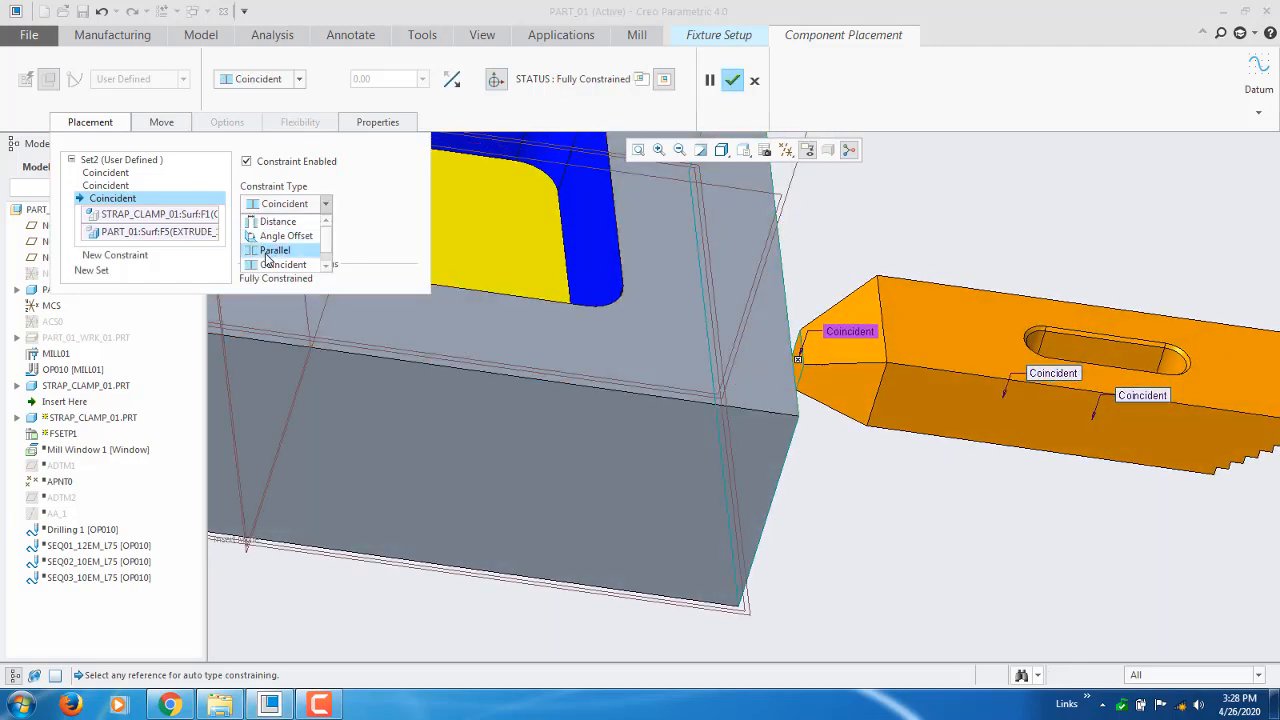
{"action": "left_click", "coordinate": [290, 223]}
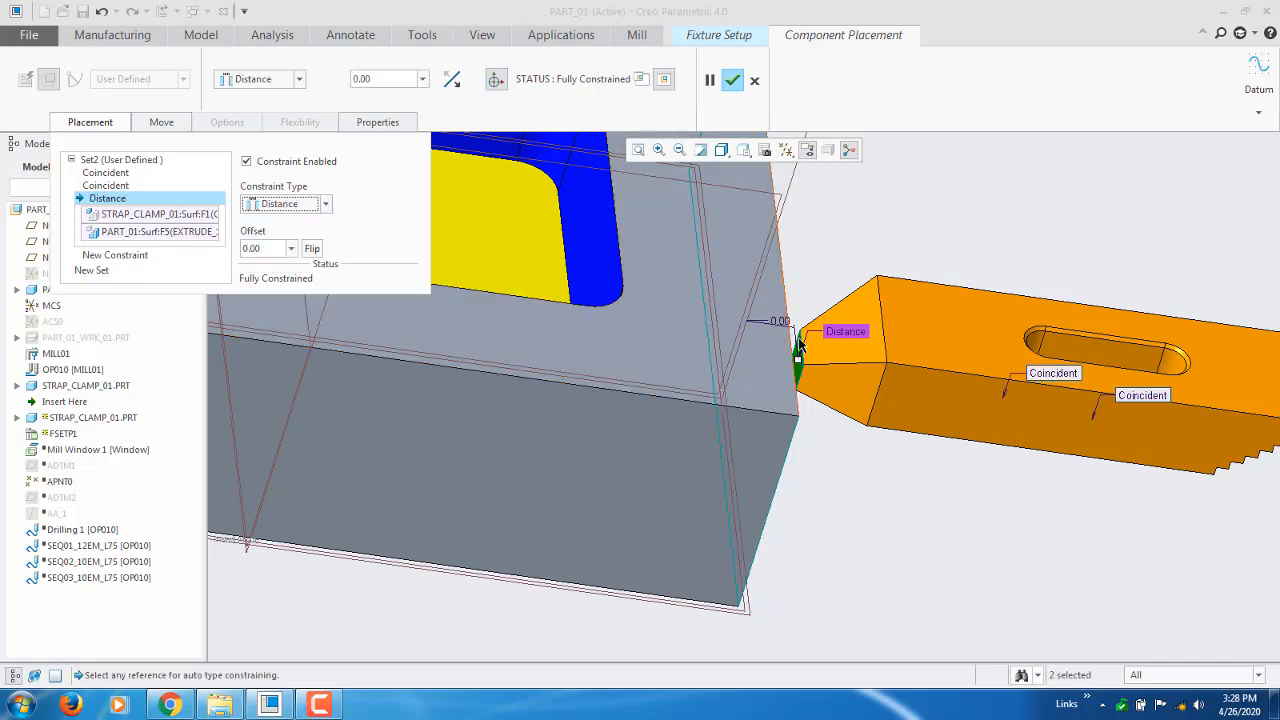
{"action": "left_click_drag", "start_coordinate": [798, 364], "coordinate": [736, 352]}
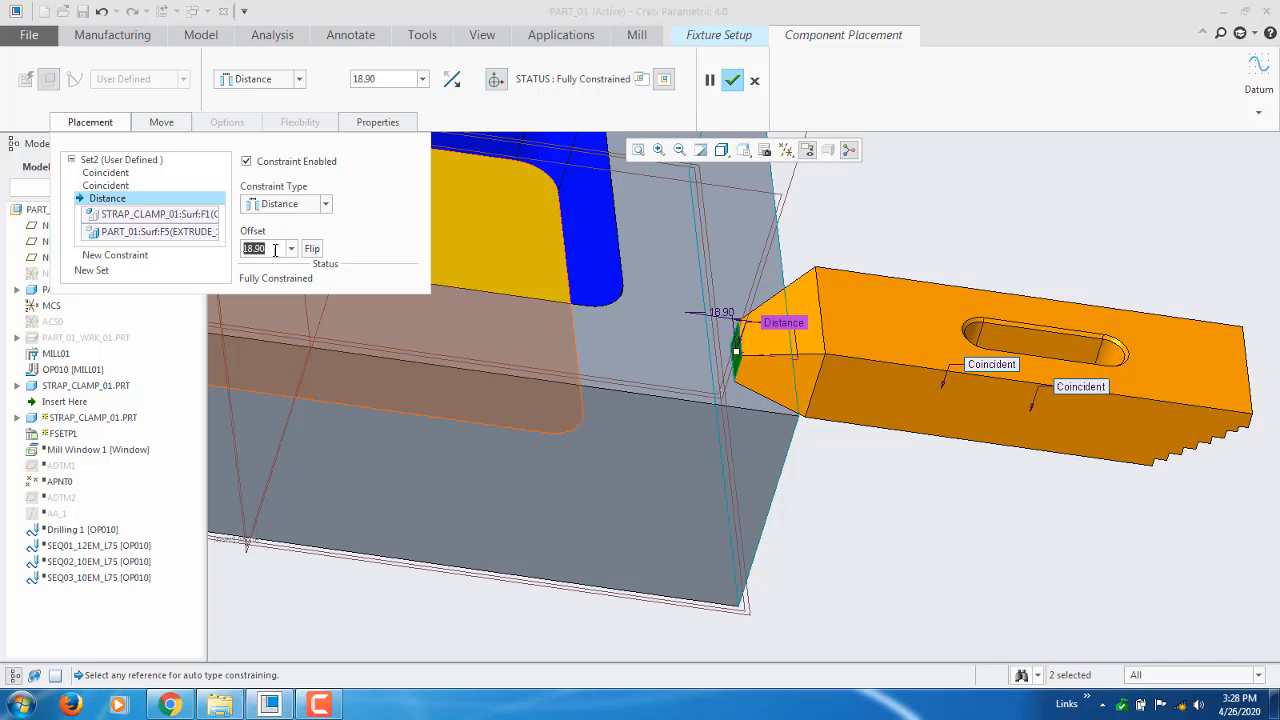
{"action": "type", "text": "2"}
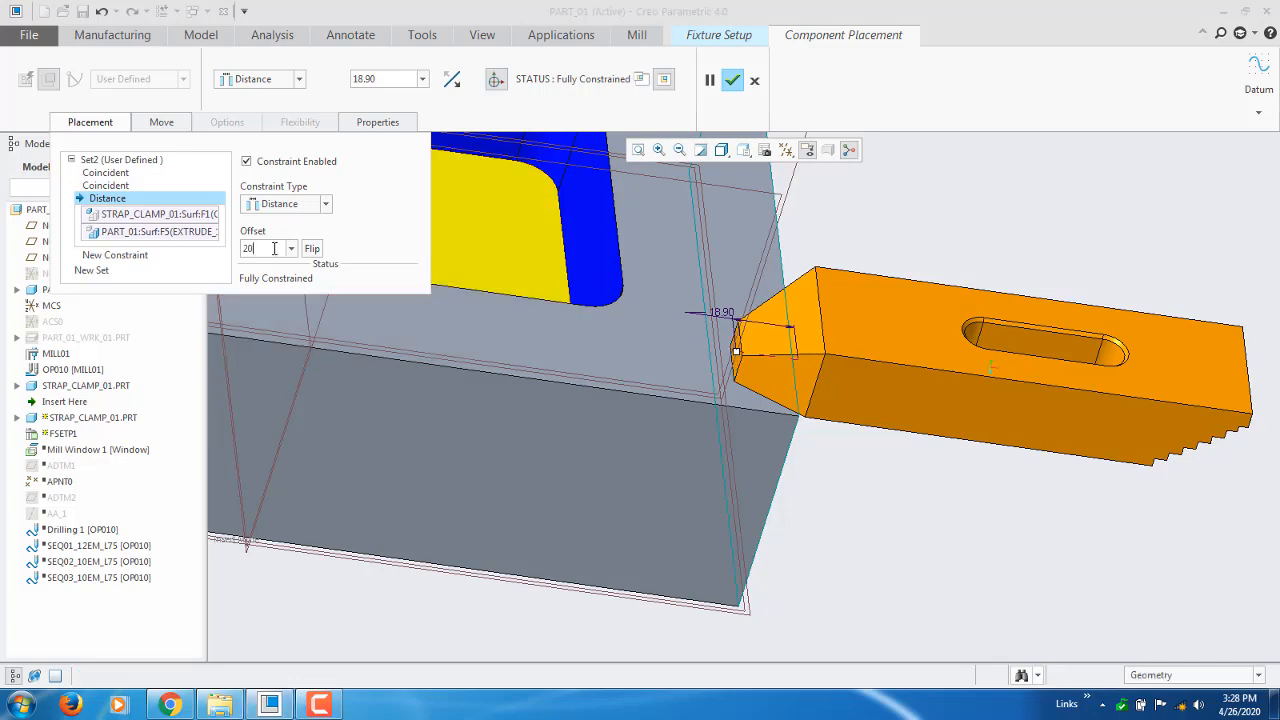
{"action": "type", "text": "0"}
{"action": "key", "text": "Return"}
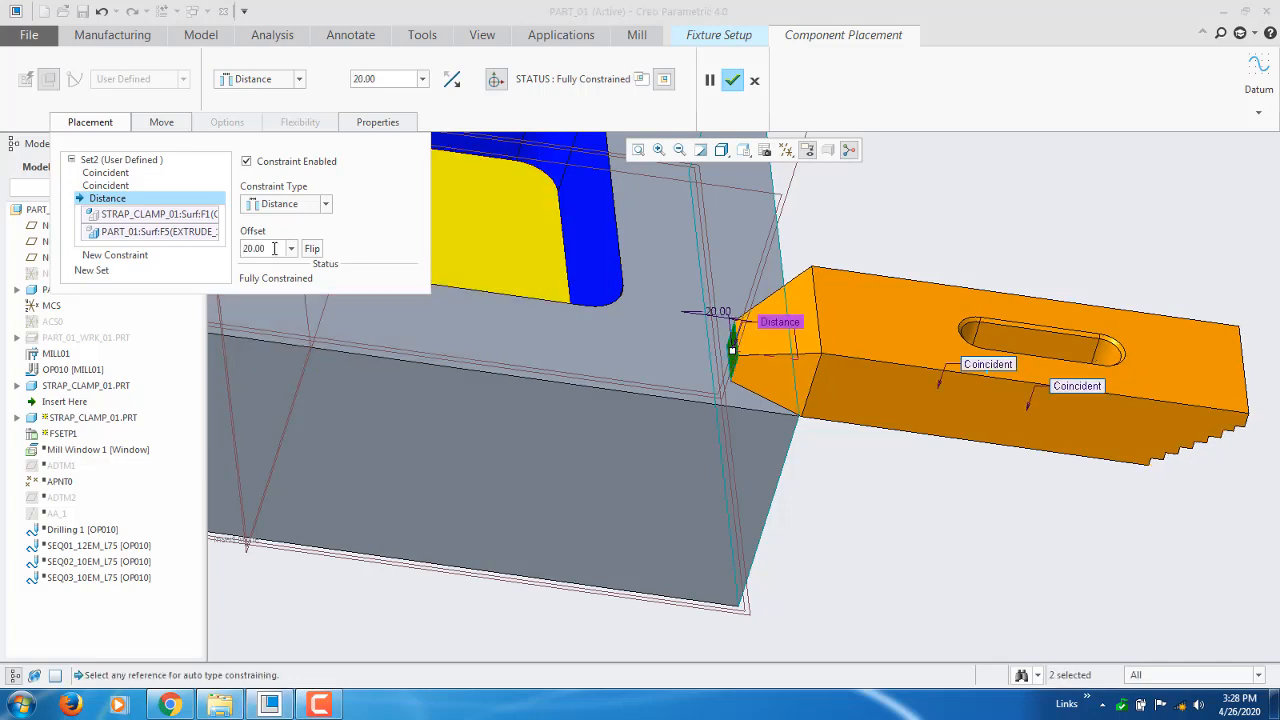
{"action": "left_click", "coordinate": [732, 80]}
{"action": "key", "text": "ctrl+d"}
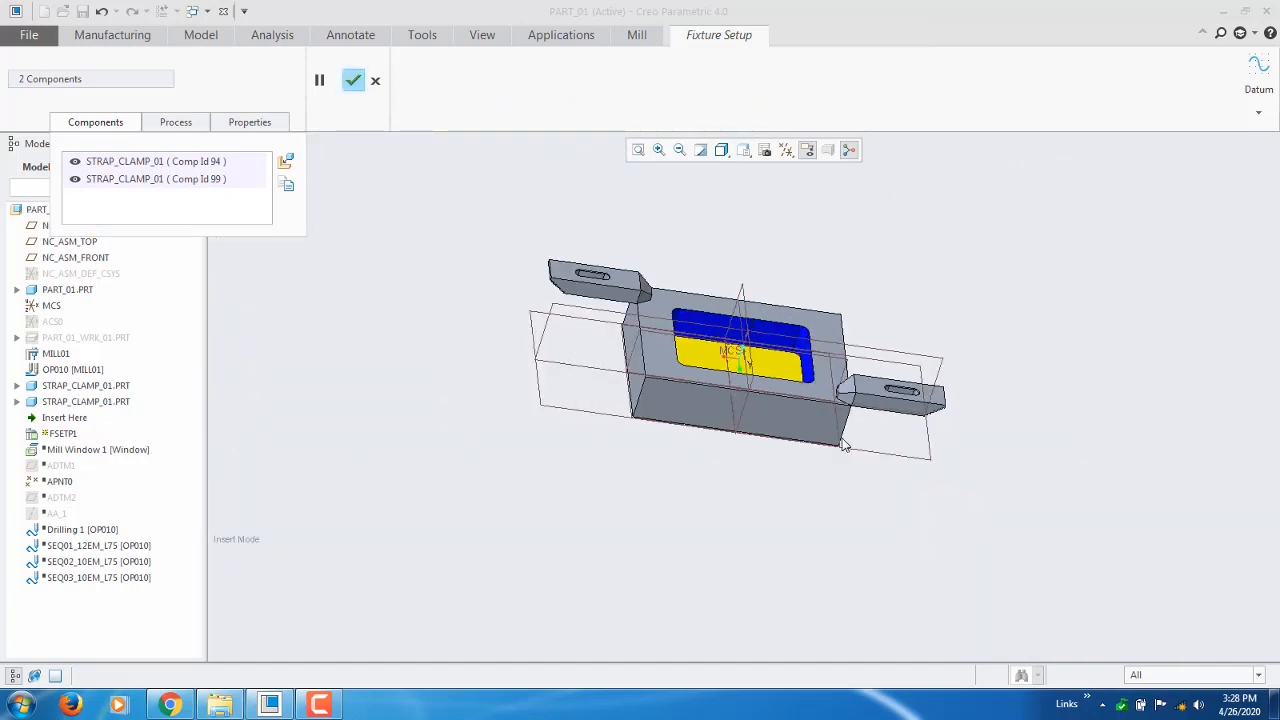
{"action": "left_click", "coordinate": [352, 82]}
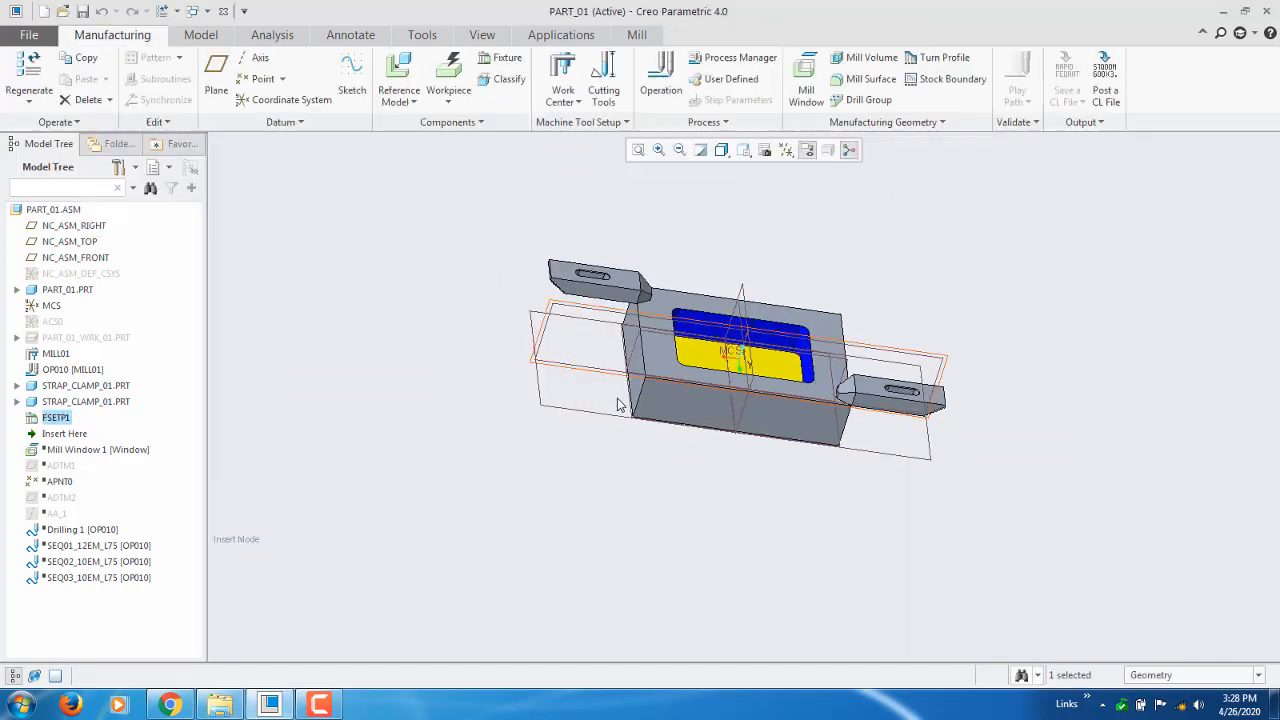
Move the Insert Here marker to the end of the model tree, below the SEQ03_10EM_L75 sequence
{"action": "middle_click_drag", "start_coordinate": [791, 451], "coordinate": [589, 484]}
{"action": "scroll", "coordinate": [663, 486], "scroll_direction": "down", "scroll_amount": 4}
{"action": "scroll", "coordinate": [697, 461], "scroll_direction": "down", "scroll_amount": 2}
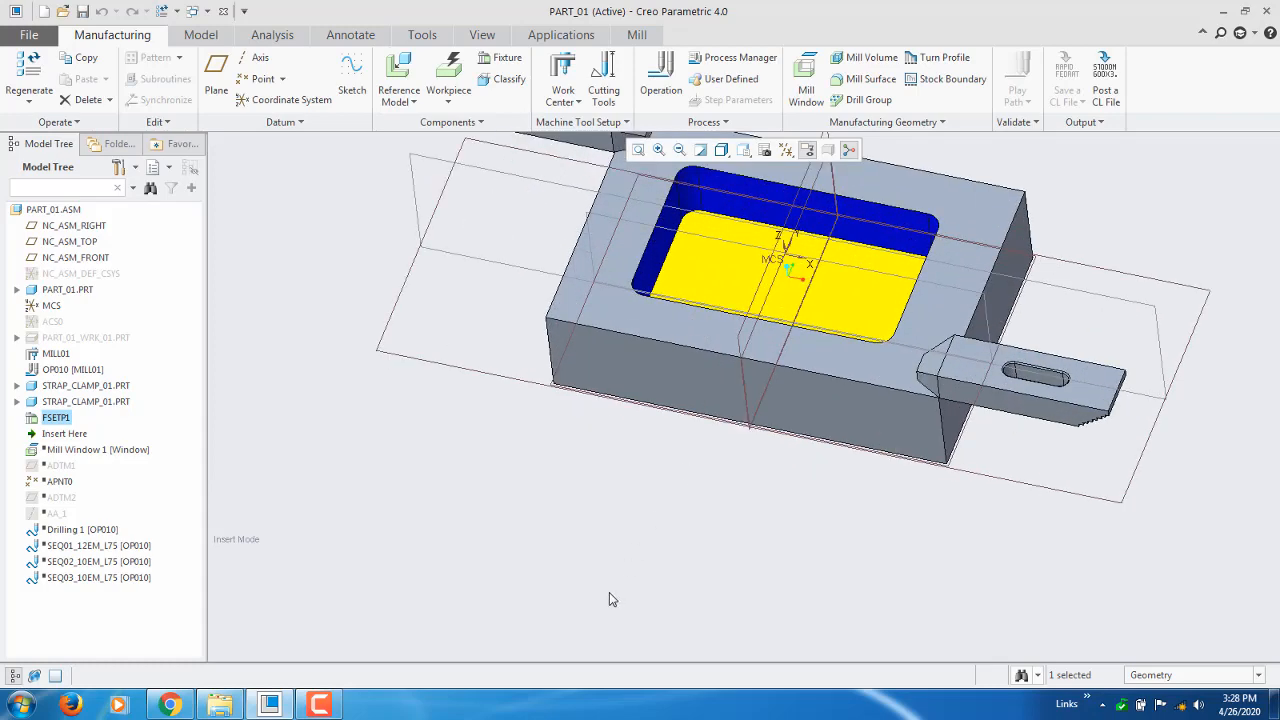
{"action": "scroll", "coordinate": [617, 598], "scroll_direction": "up", "scroll_amount": 2}
{"action": "scroll", "coordinate": [815, 429], "scroll_direction": "down", "scroll_amount": 3}
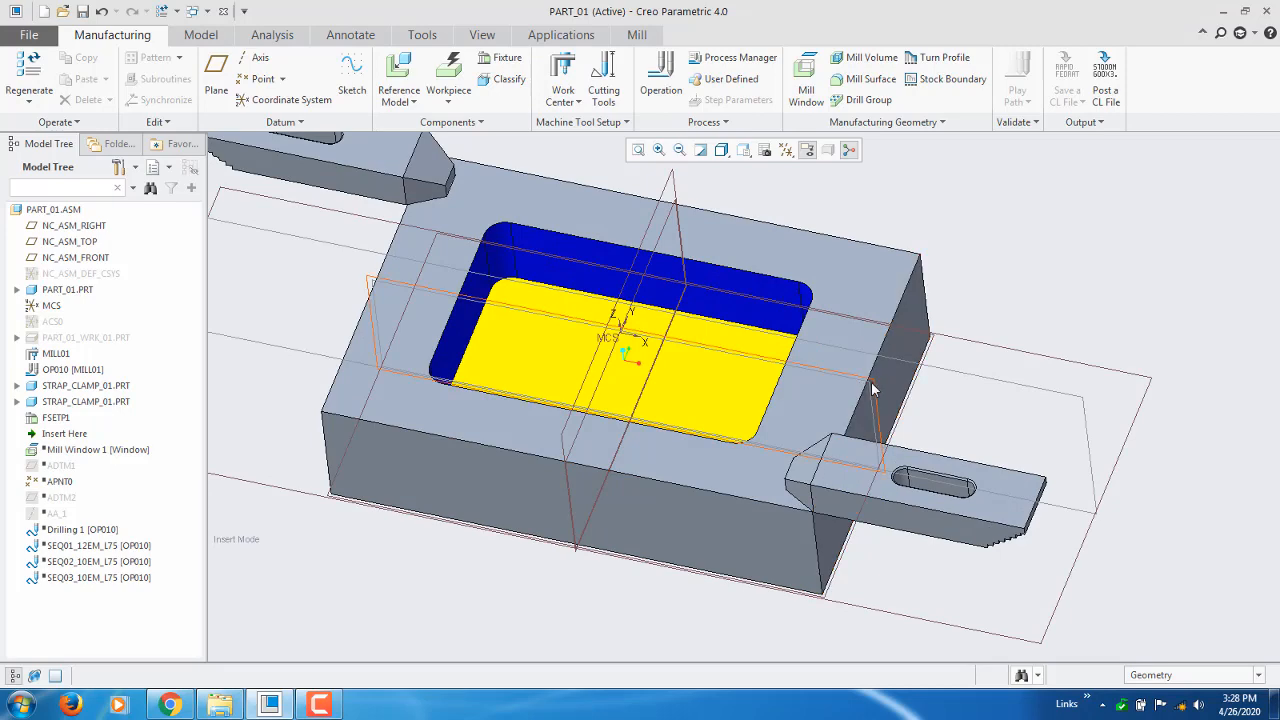
{"action": "left_click_drag", "start_coordinate": [44, 441], "coordinate": [32, 564]}
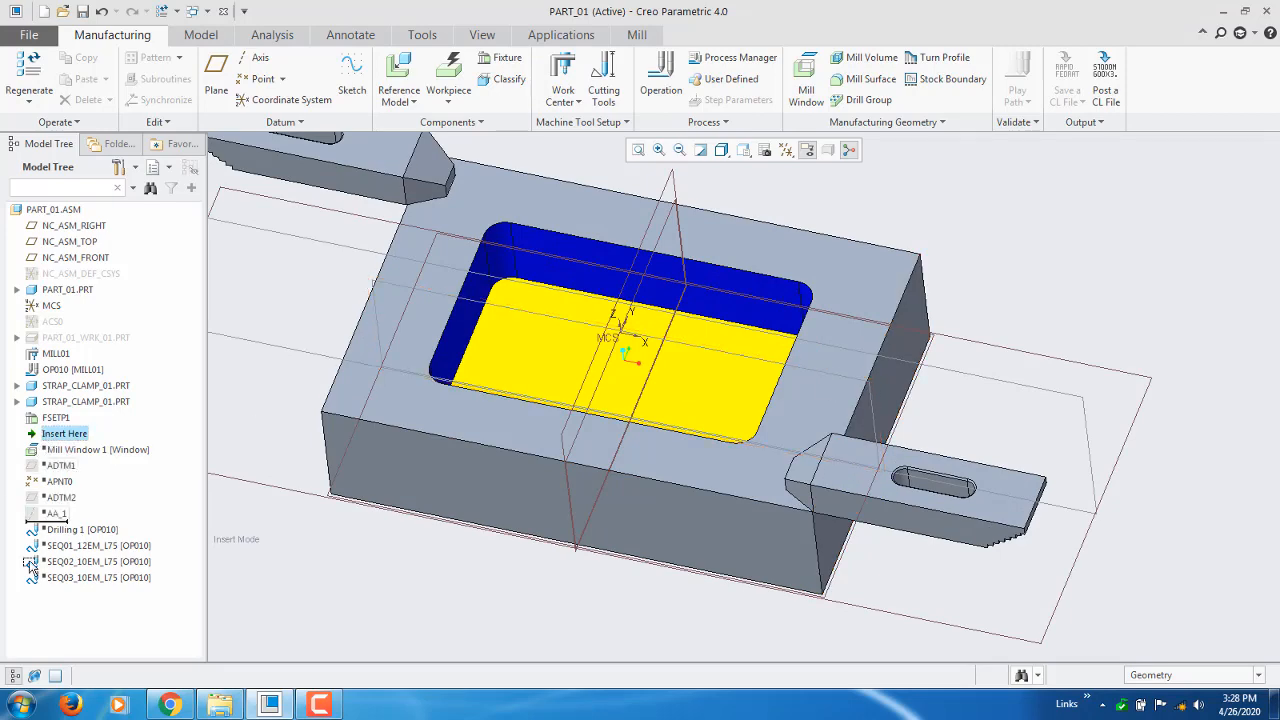
{"action": "left_click_drag", "start_coordinate": [33, 617], "coordinate": [35, 615]}
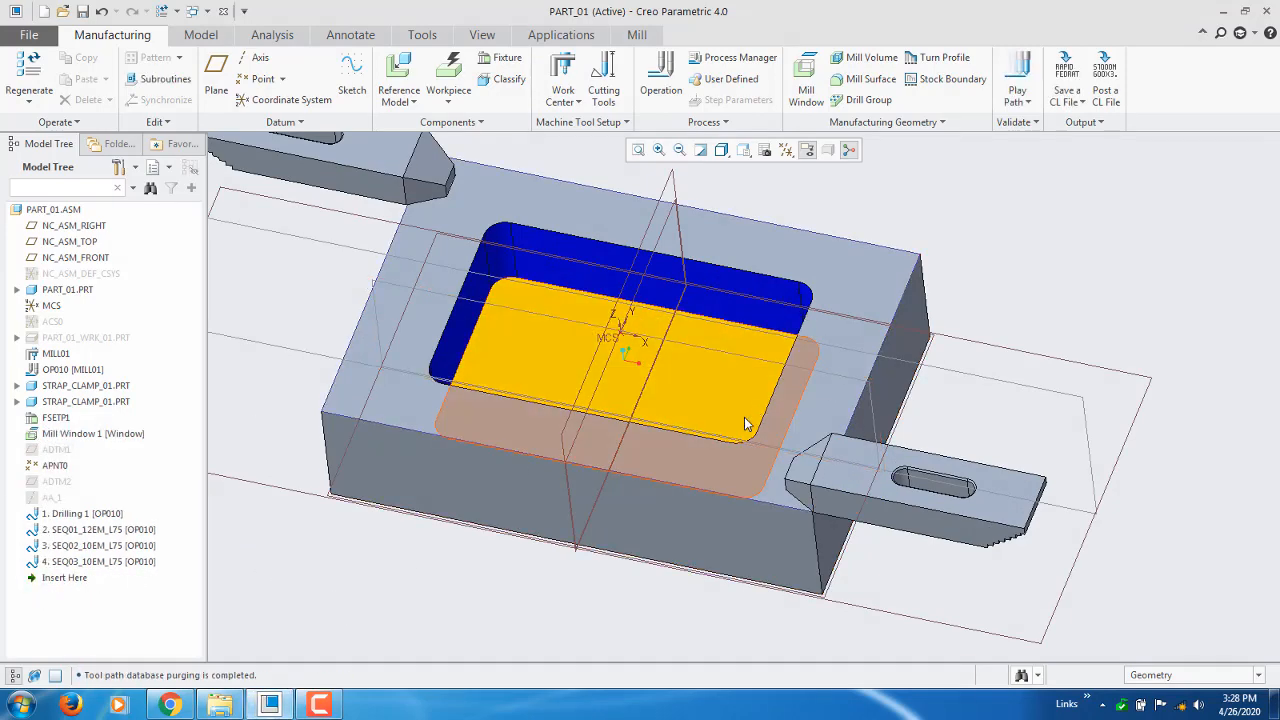
Apply the dark red appearance to both strap clamps
{"action": "scroll", "coordinate": [753, 436], "scroll_direction": "up", "scroll_amount": 1}
{"action": "left_click", "coordinate": [480, 35]}
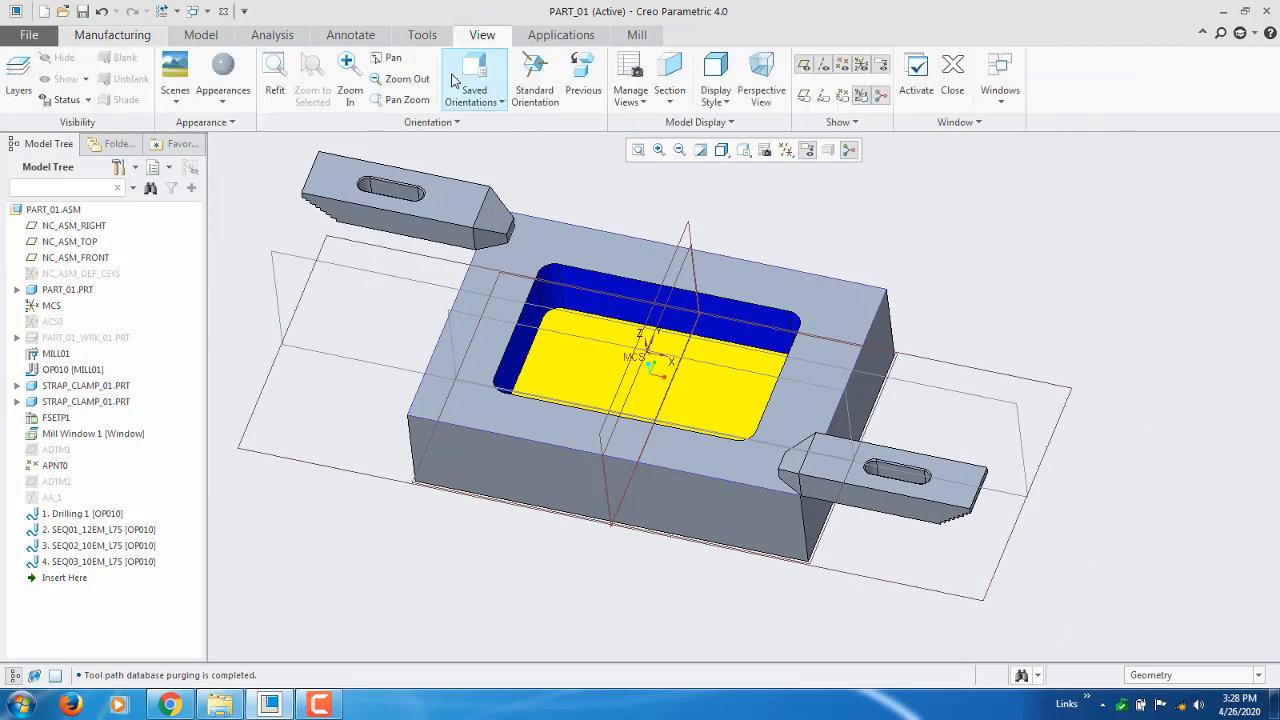
{"action": "left_click", "coordinate": [223, 100]}
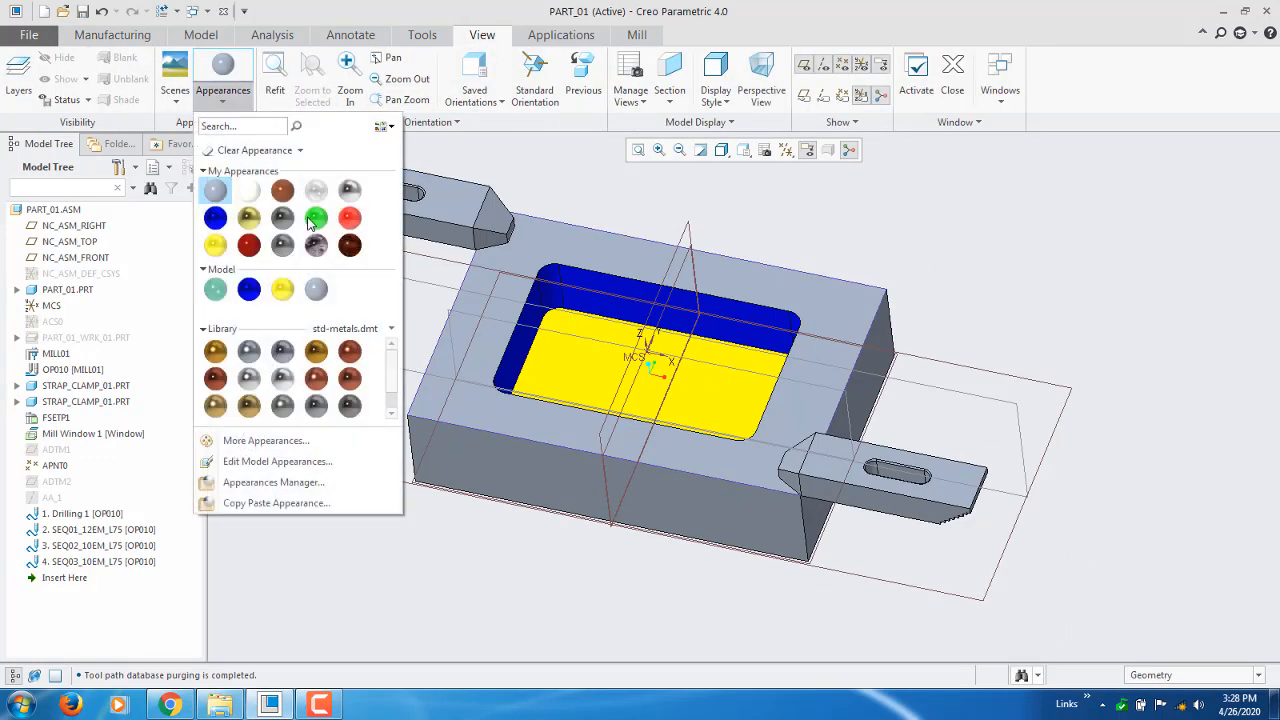
{"action": "left_click", "coordinate": [248, 246]}
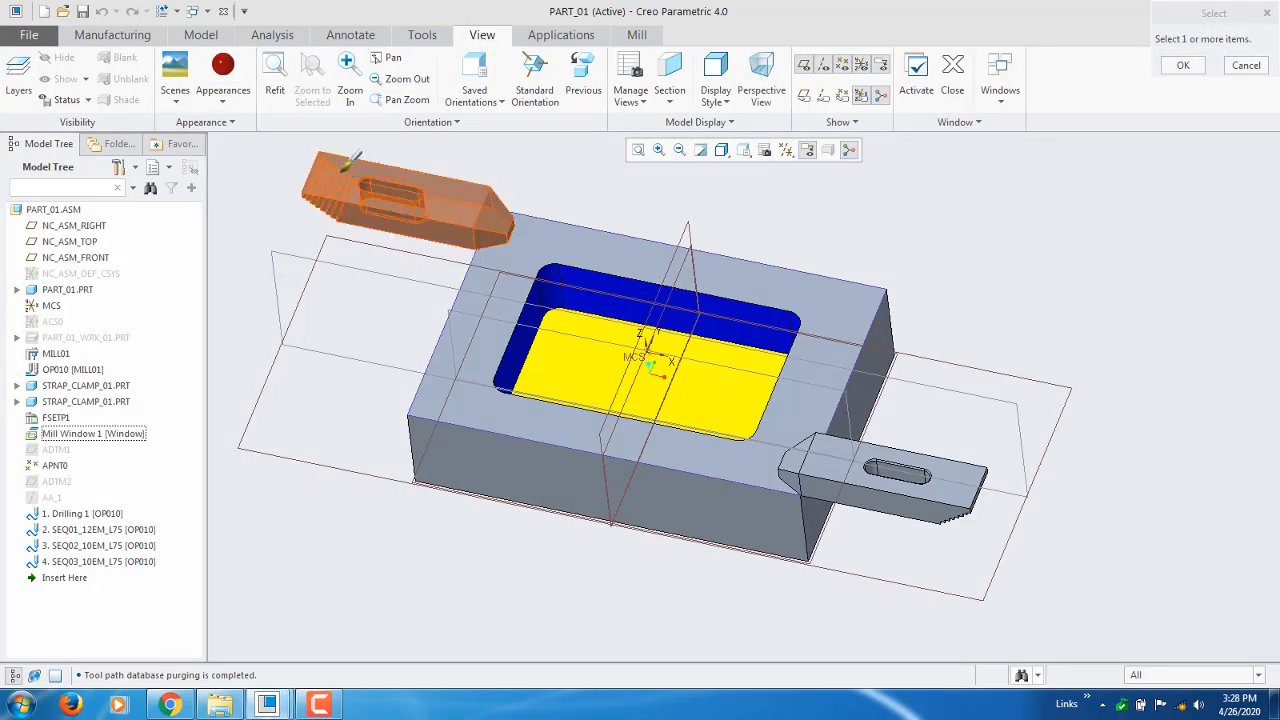
{"action": "left_click", "coordinate": [345, 168]}
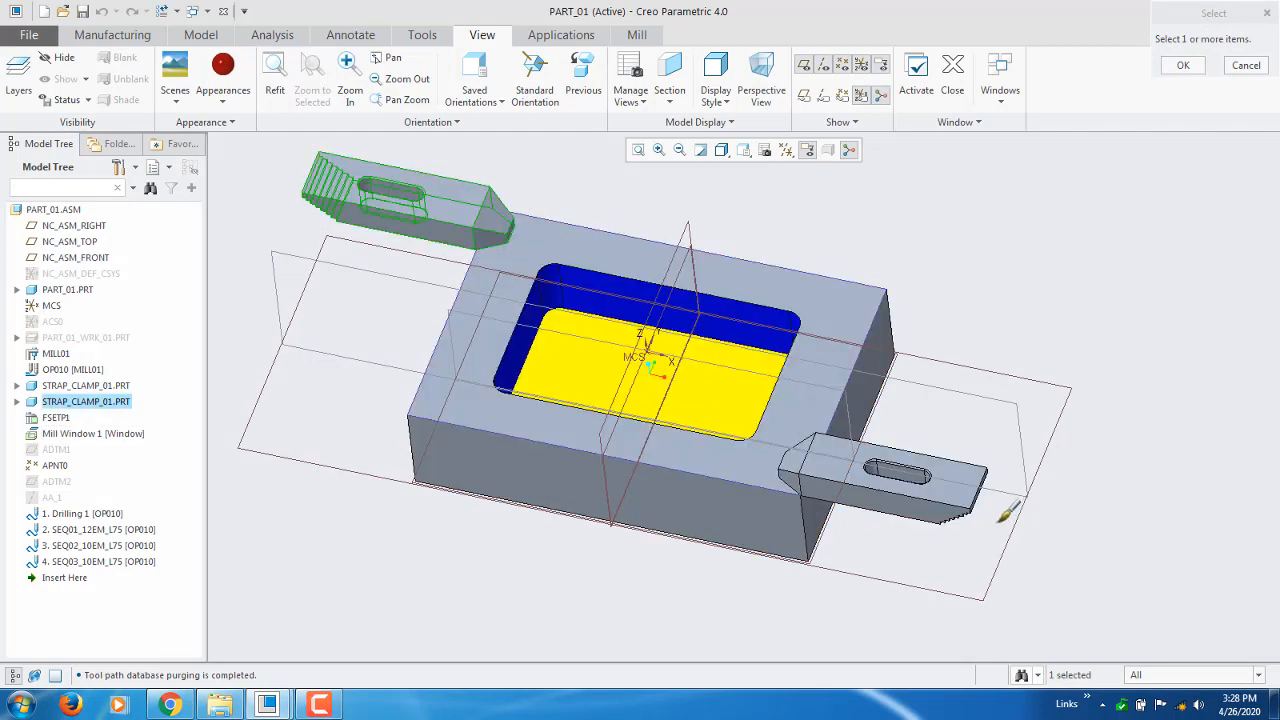
{"action": "middle_click", "coordinate": [1049, 331]}
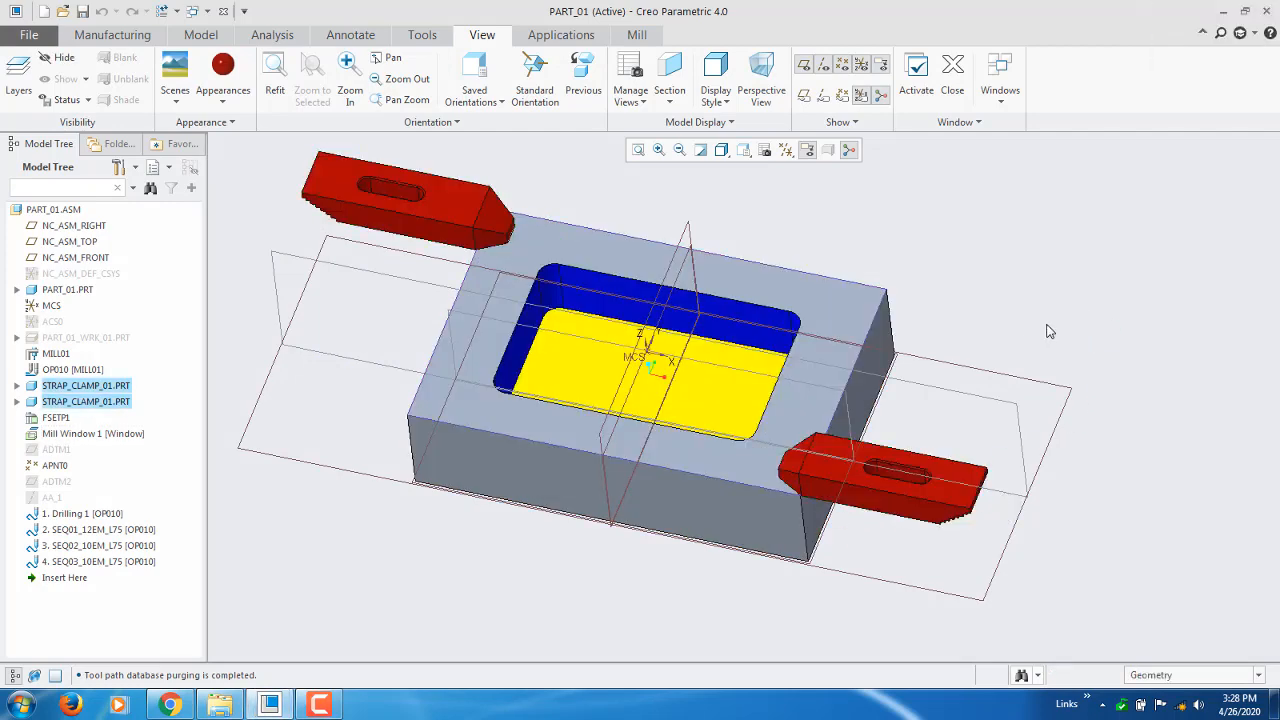
Turn off the display of datum planes in the graphics area
{"action": "middle_click_drag", "start_coordinate": [968, 326], "coordinate": [975, 340]}
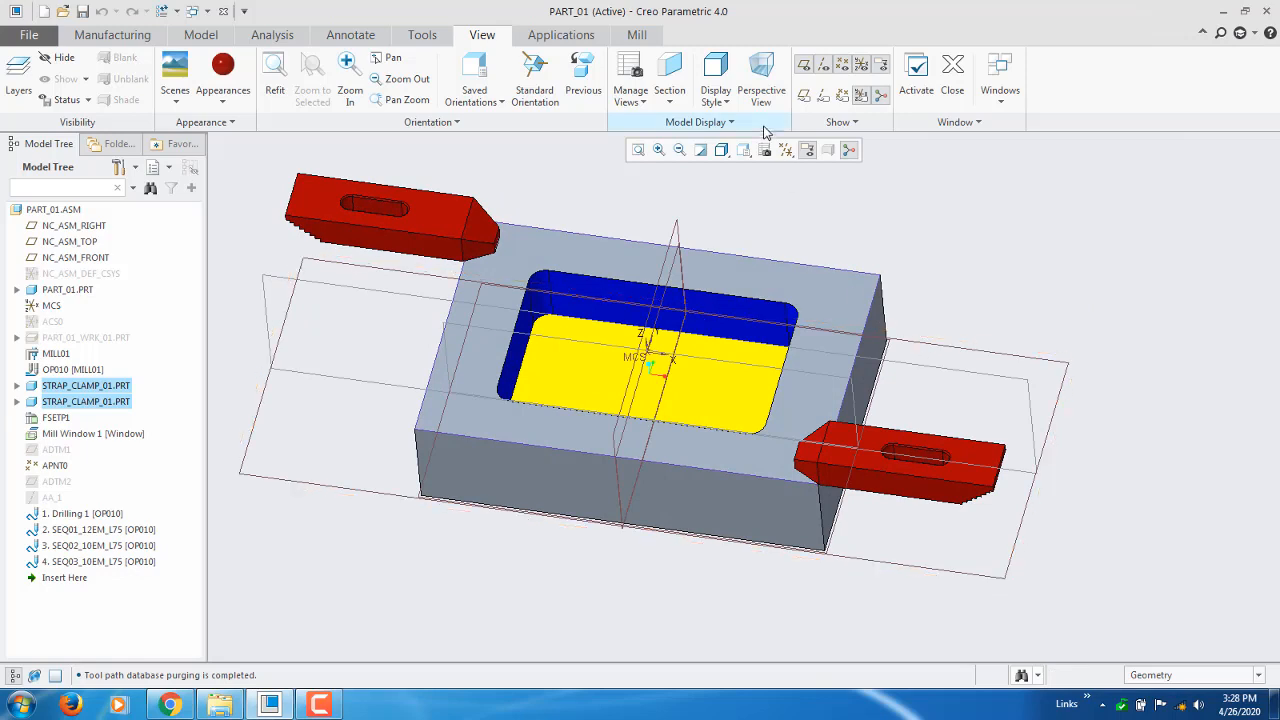
{"action": "left_click", "coordinate": [786, 150]}
{"action": "left_click", "coordinate": [810, 241]}
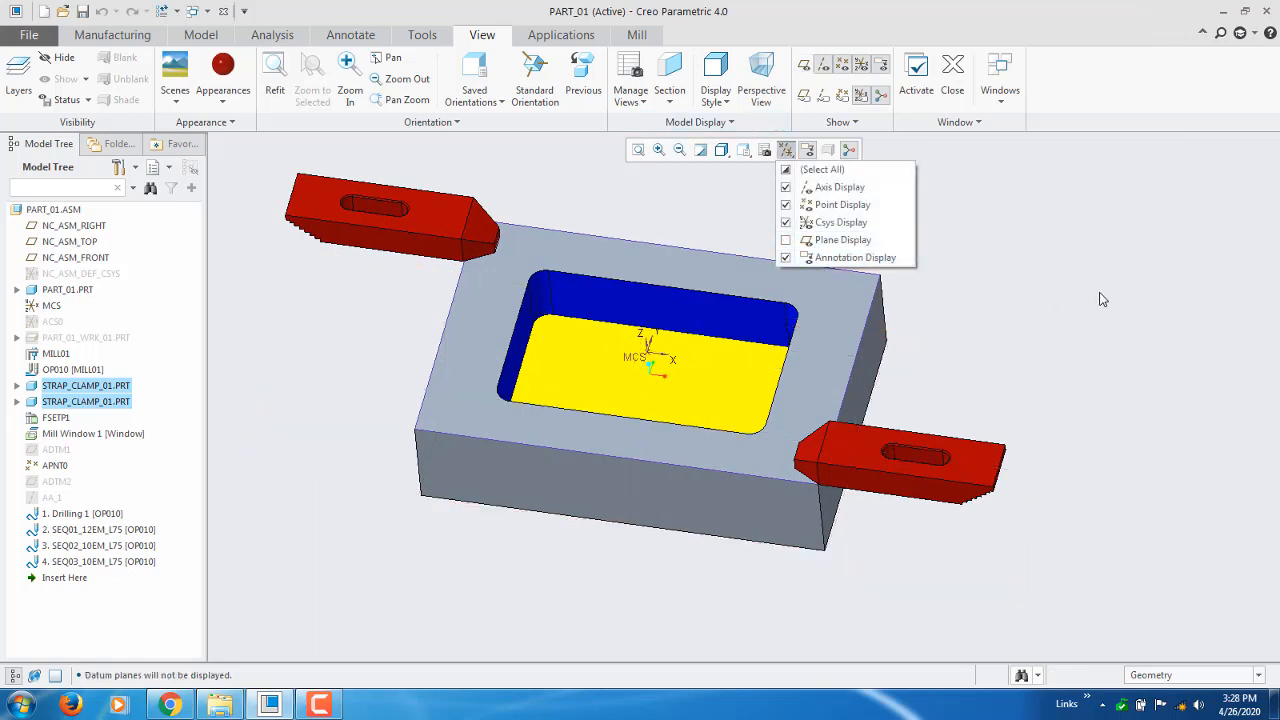
{"action": "middle_click_drag", "start_coordinate": [1100, 302], "coordinate": [1084, 356]}
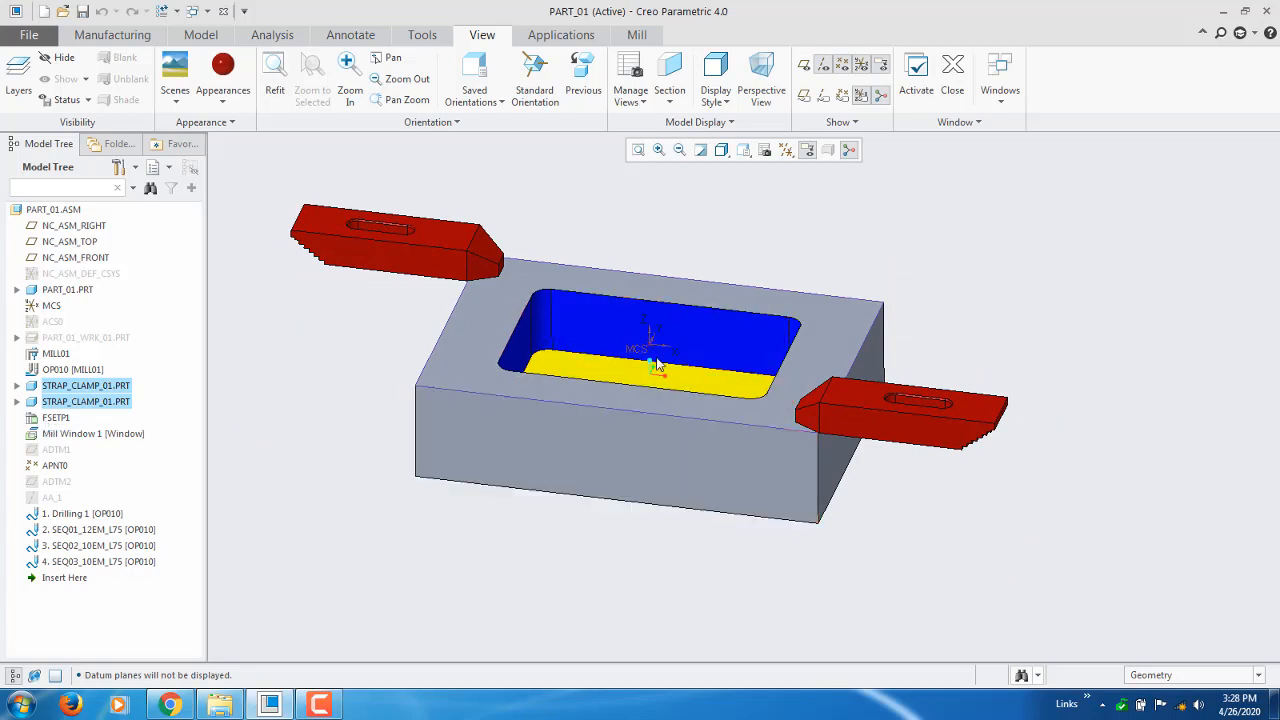
{"action": "middle_click_drag", "start_coordinate": [538, 366], "coordinate": [523, 380]}
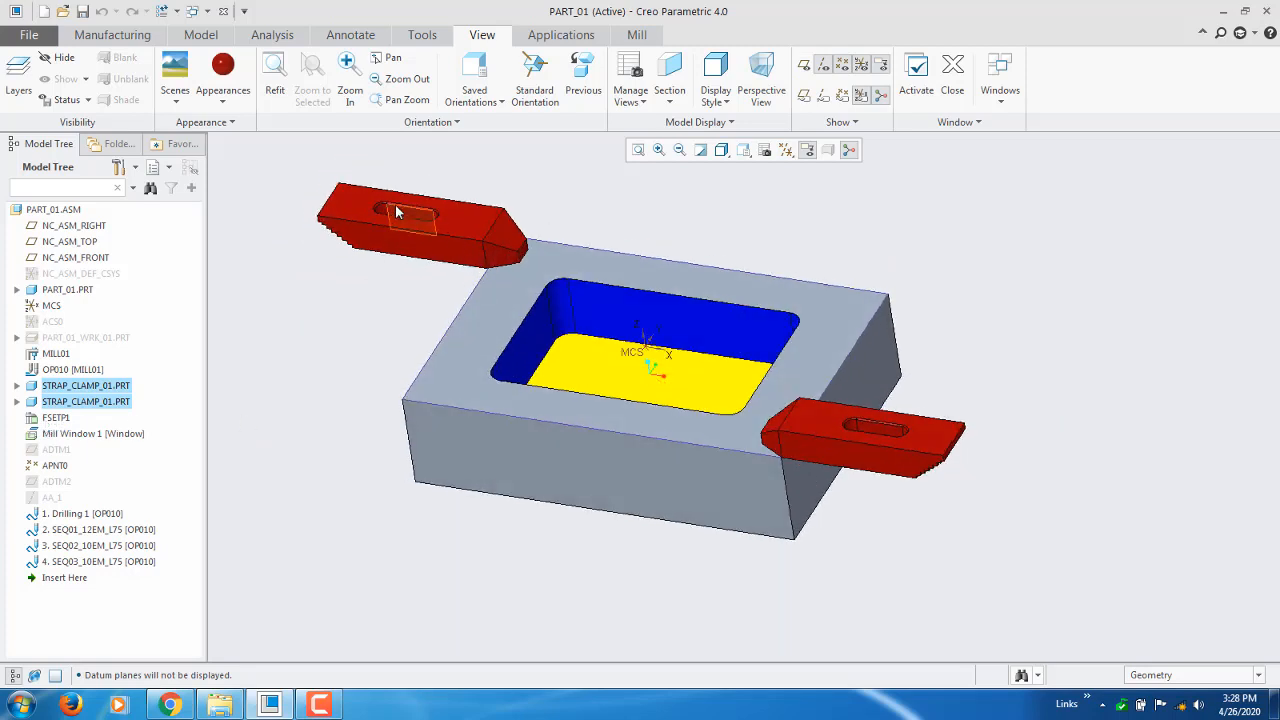
{"action": "scroll", "coordinate": [393, 213], "scroll_direction": "down", "scroll_amount": 3}
{"action": "scroll", "coordinate": [758, 480], "scroll_direction": "up", "scroll_amount": 2}
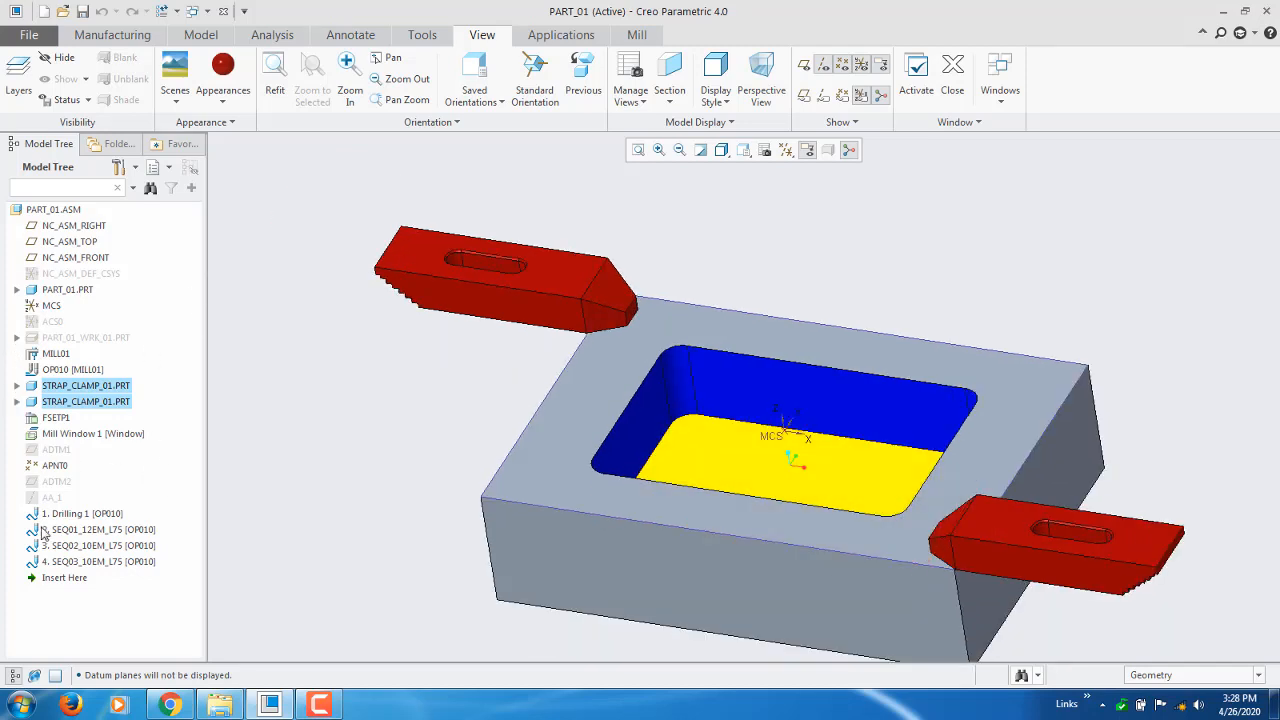
Examine the Check Surfaces options of a Profile Milling sequence, and discard the sequence
{"action": "left_click", "coordinate": [112, 35]}
{"action": "left_click", "coordinate": [640, 36]}
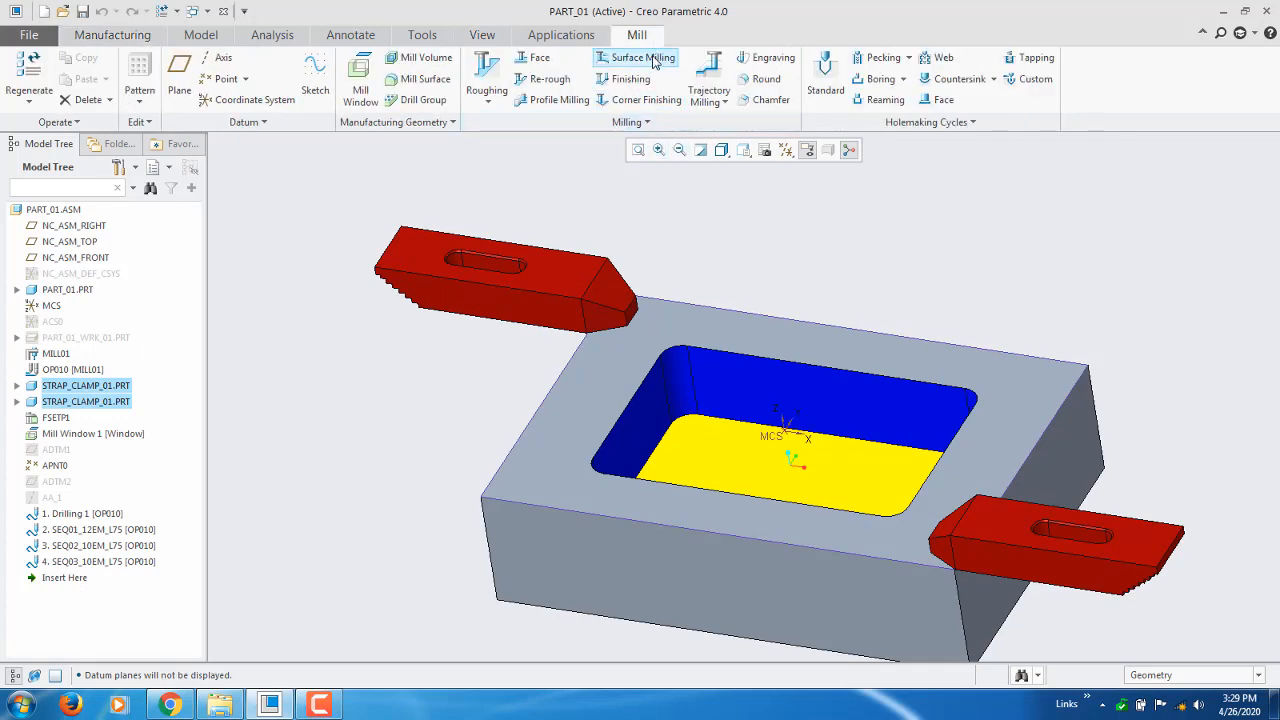
{"action": "left_click", "coordinate": [551, 100]}
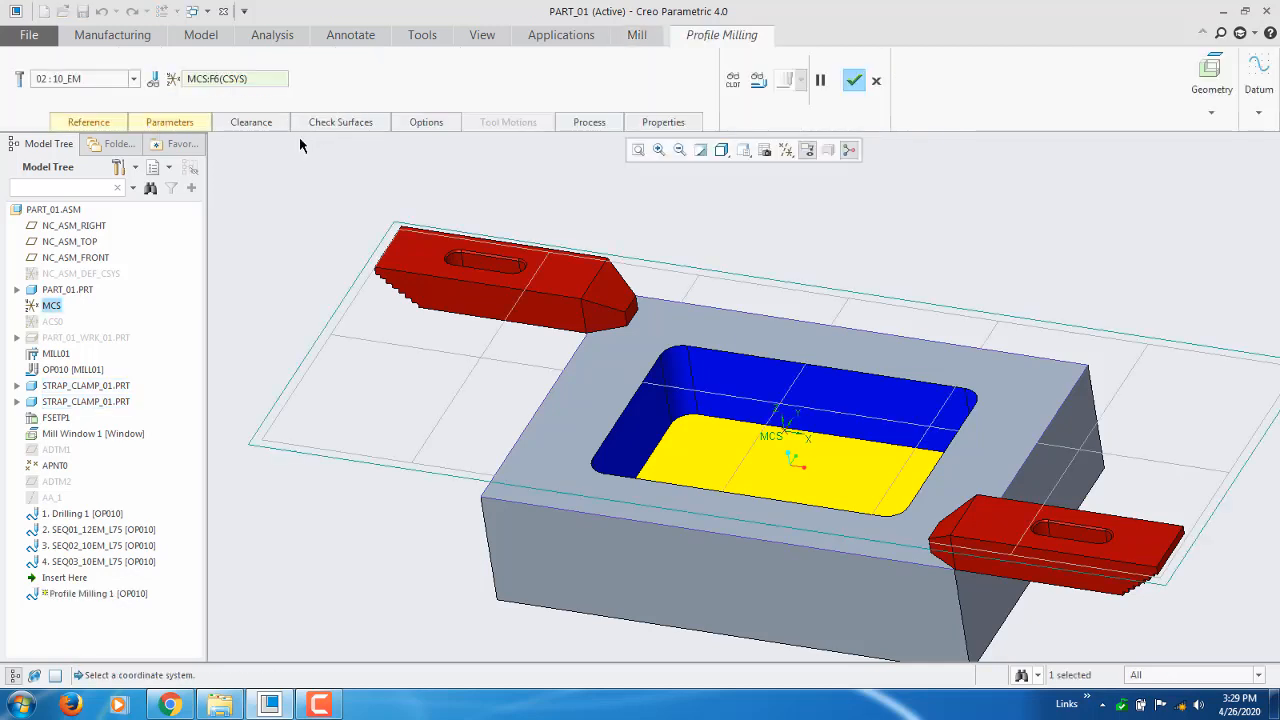
{"action": "left_click", "coordinate": [368, 122]}
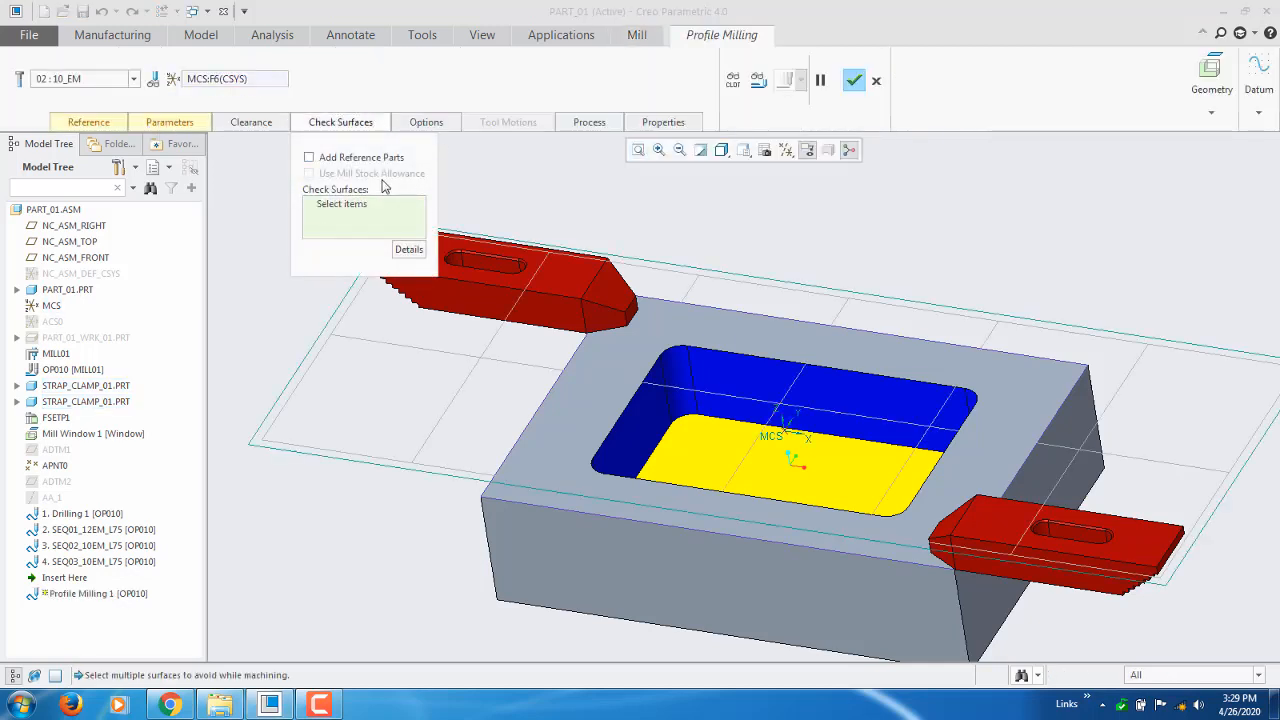
{"action": "left_click", "coordinate": [877, 81]}
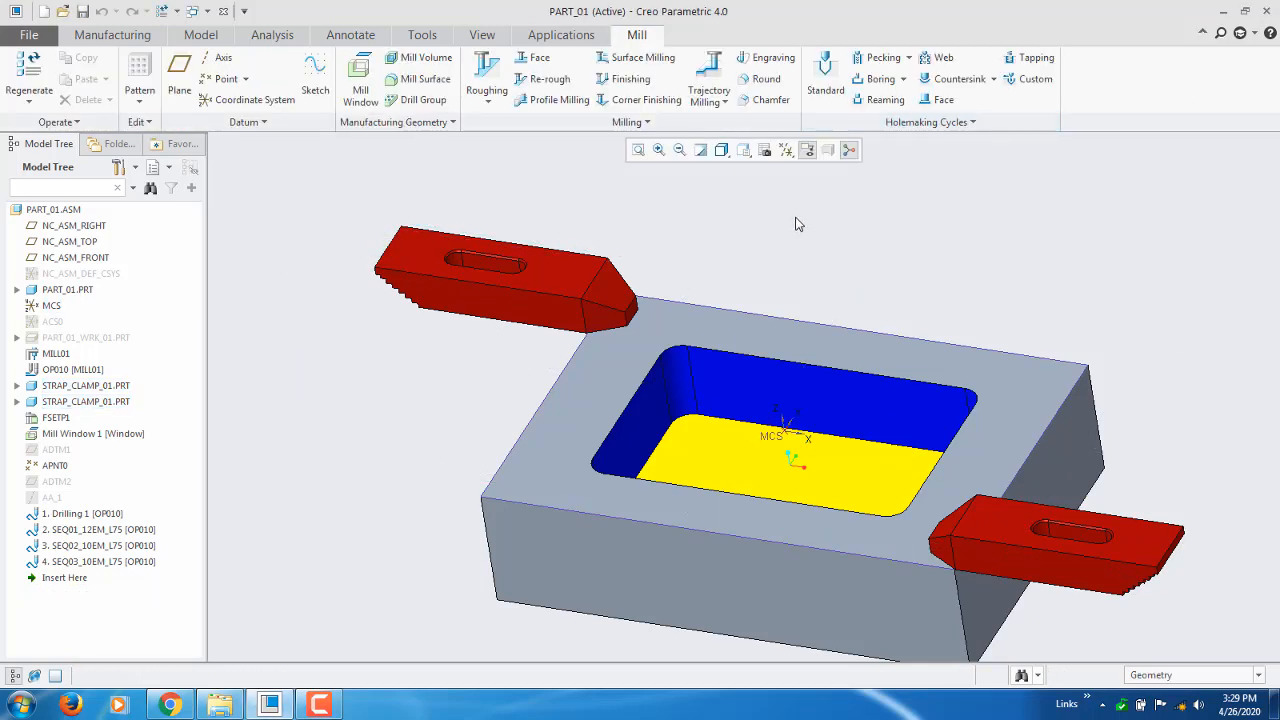
Start a Surface Milling sequence with tool setup included and assign the 12_EM end mill to it
{"action": "left_click", "coordinate": [636, 58]}
{"action": "left_click_drag", "start_coordinate": [1243, 148], "coordinate": [173, 114]}
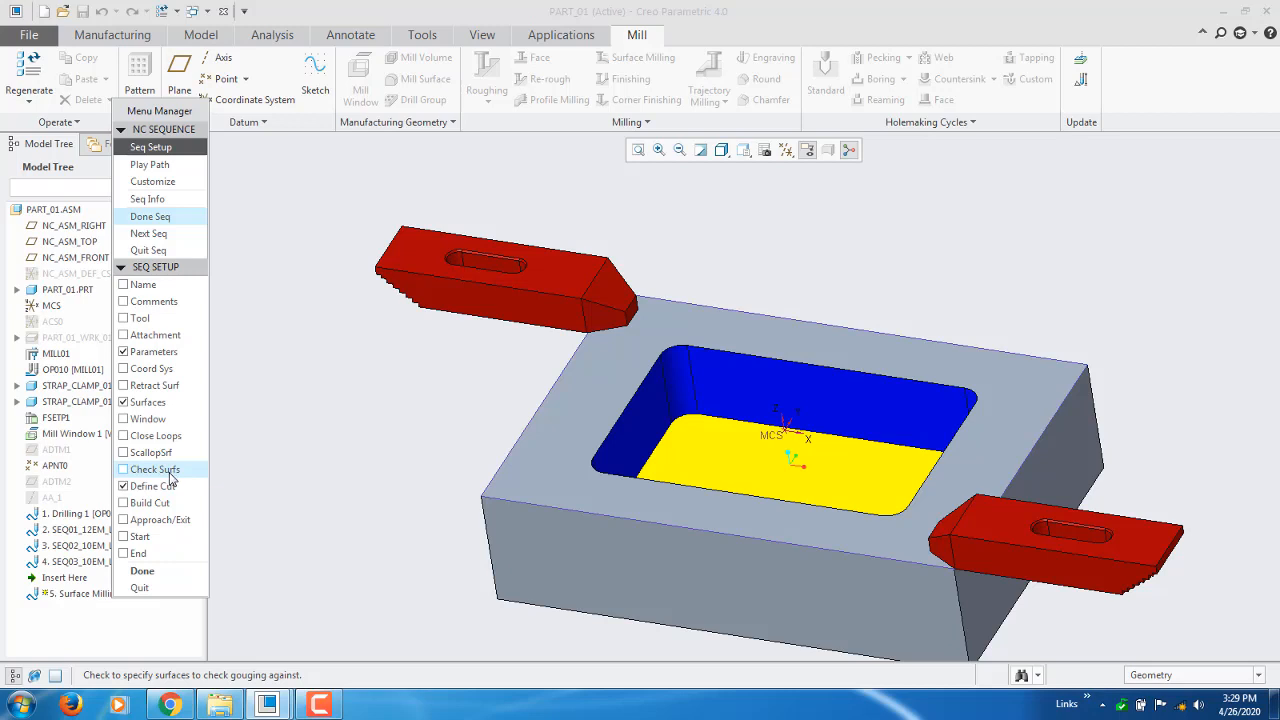
{"action": "left_click", "coordinate": [152, 318]}
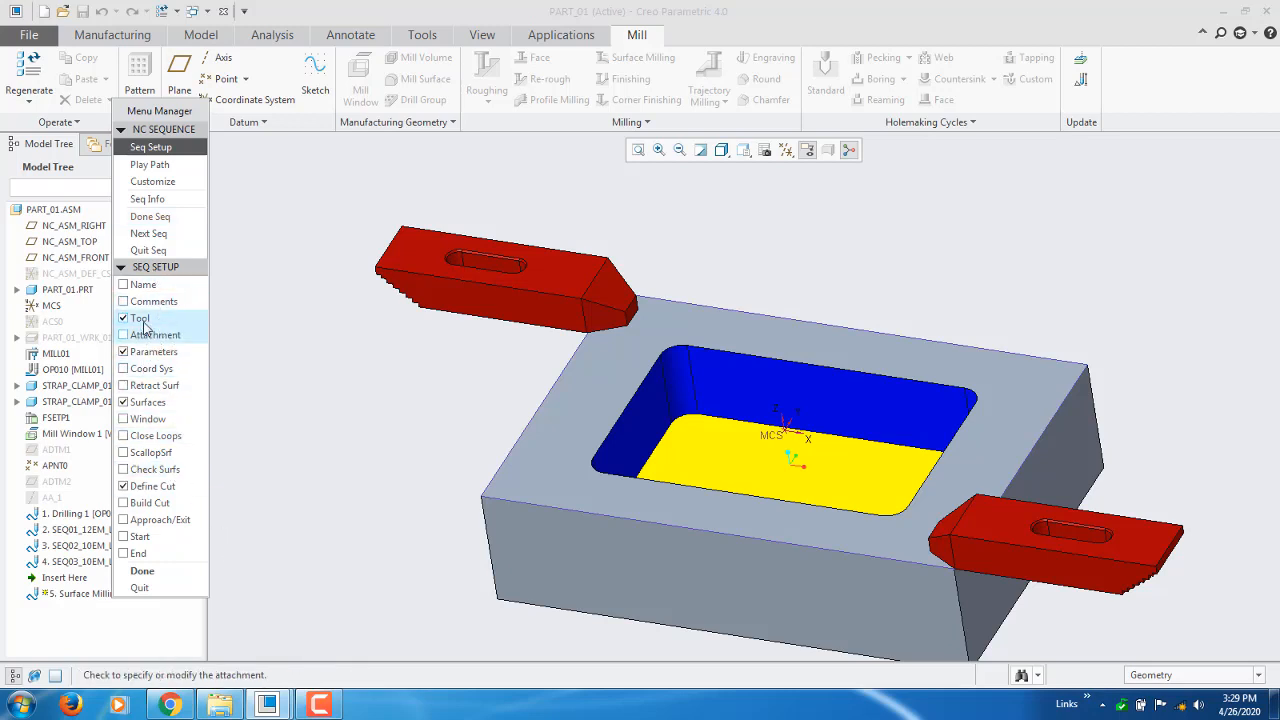
{"action": "left_click", "coordinate": [160, 572]}
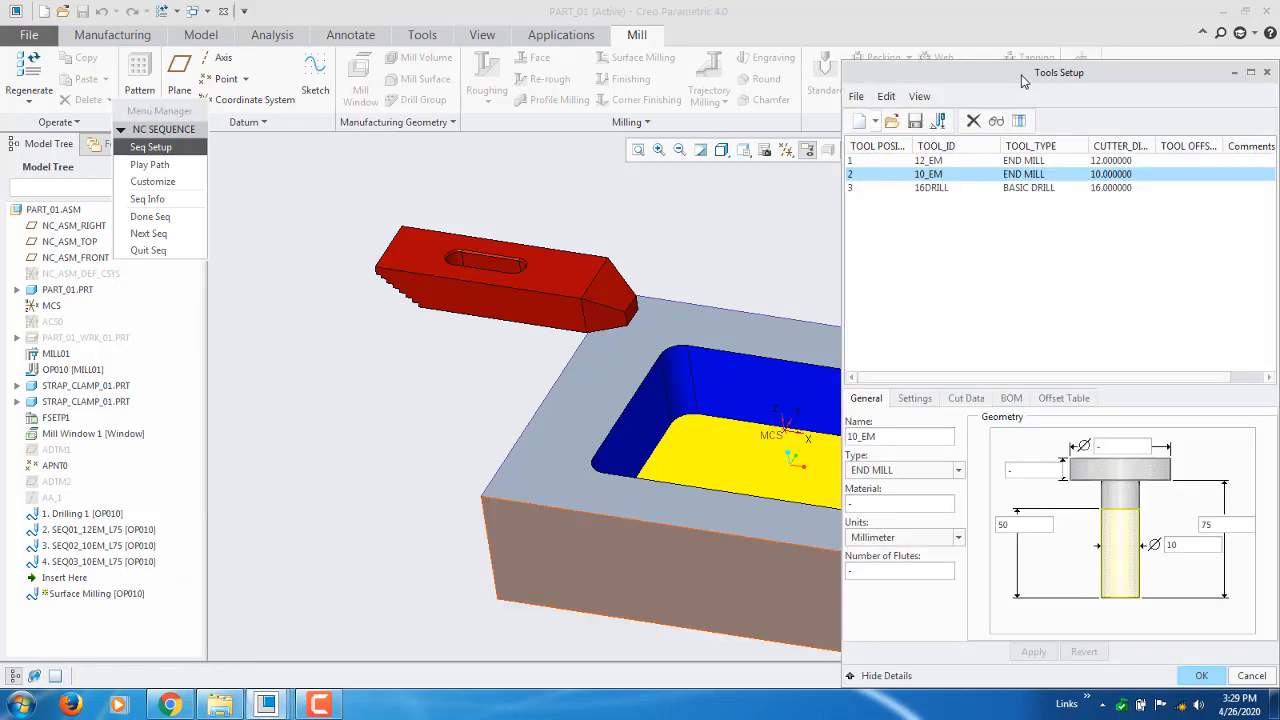
{"action": "left_click_drag", "start_coordinate": [1022, 80], "coordinate": [280, 70]}
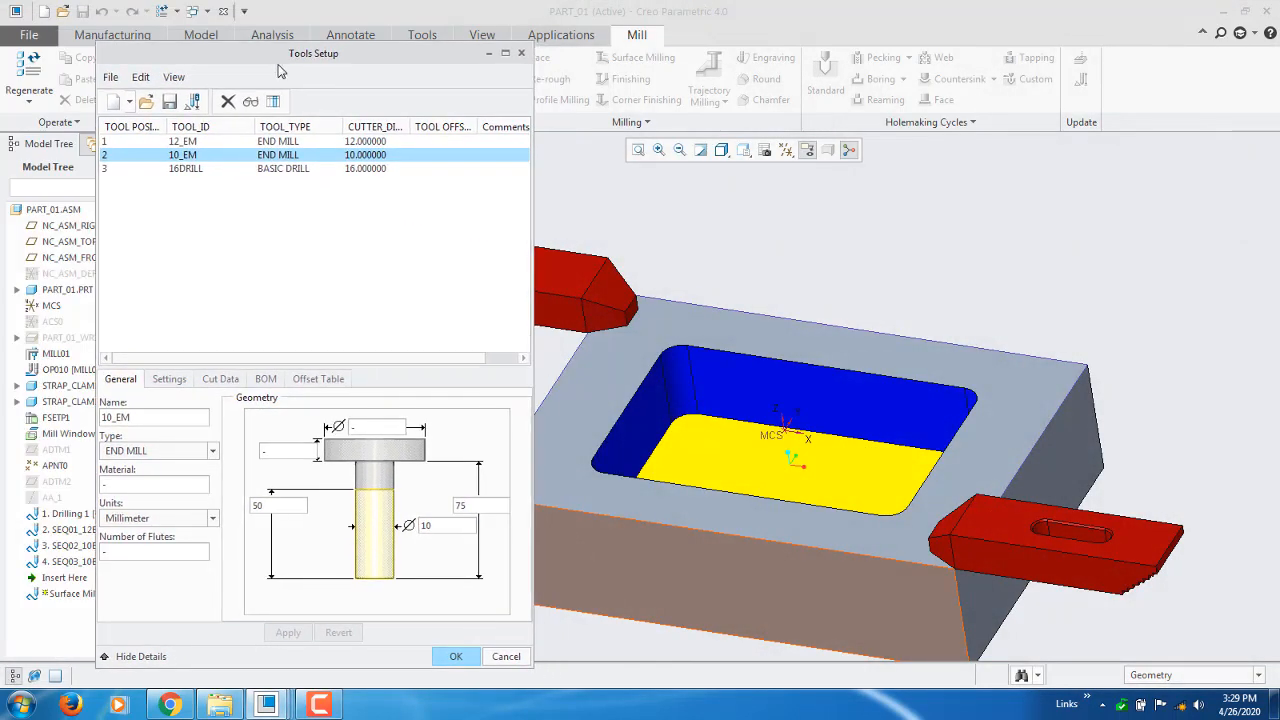
{"action": "left_click", "coordinate": [191, 142]}
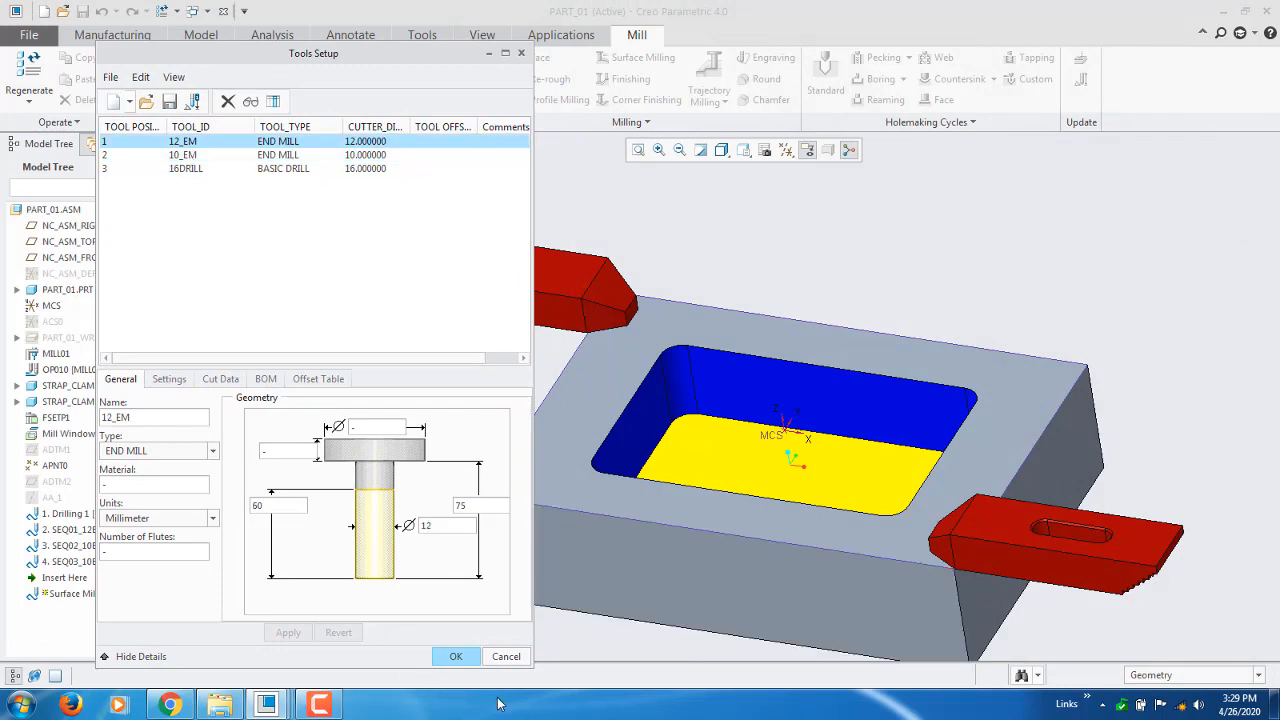
{"action": "left_click", "coordinate": [455, 656]}
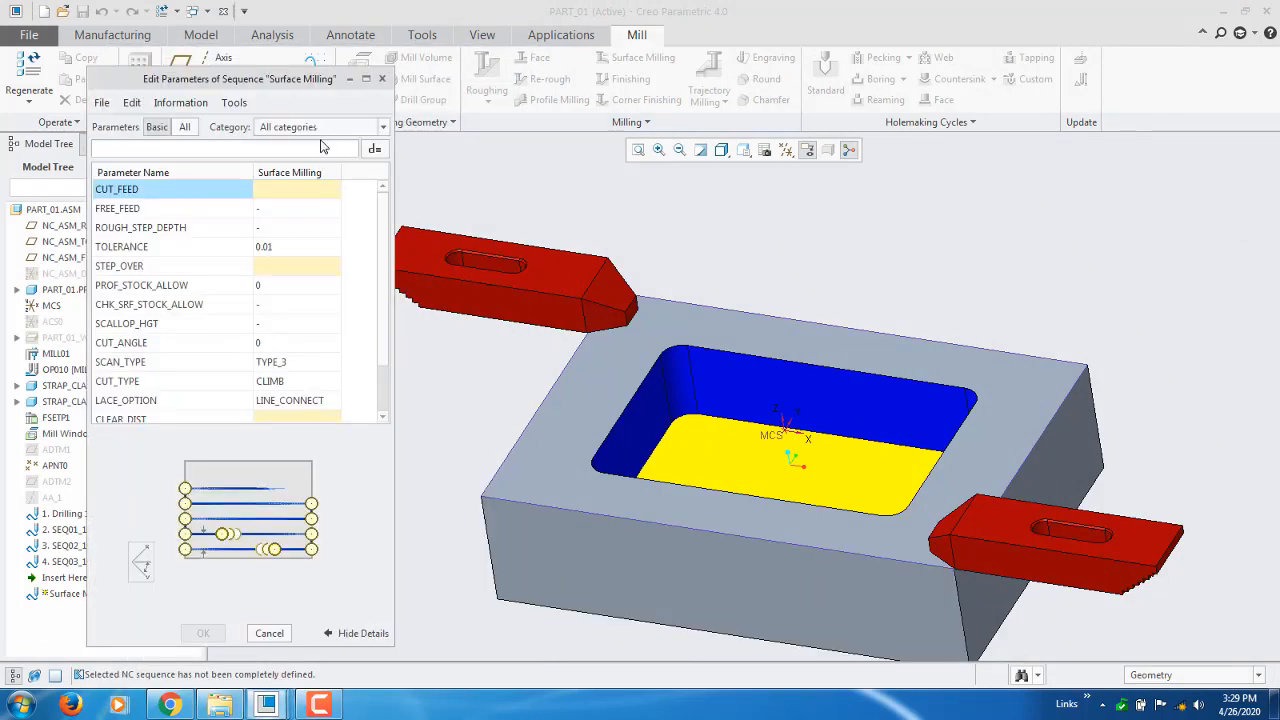
Set the sequence's CUT_FEED to 1000, FREE_FEED to 2000 and STEP_OVER to 5
{"action": "left_click", "coordinate": [289, 191]}
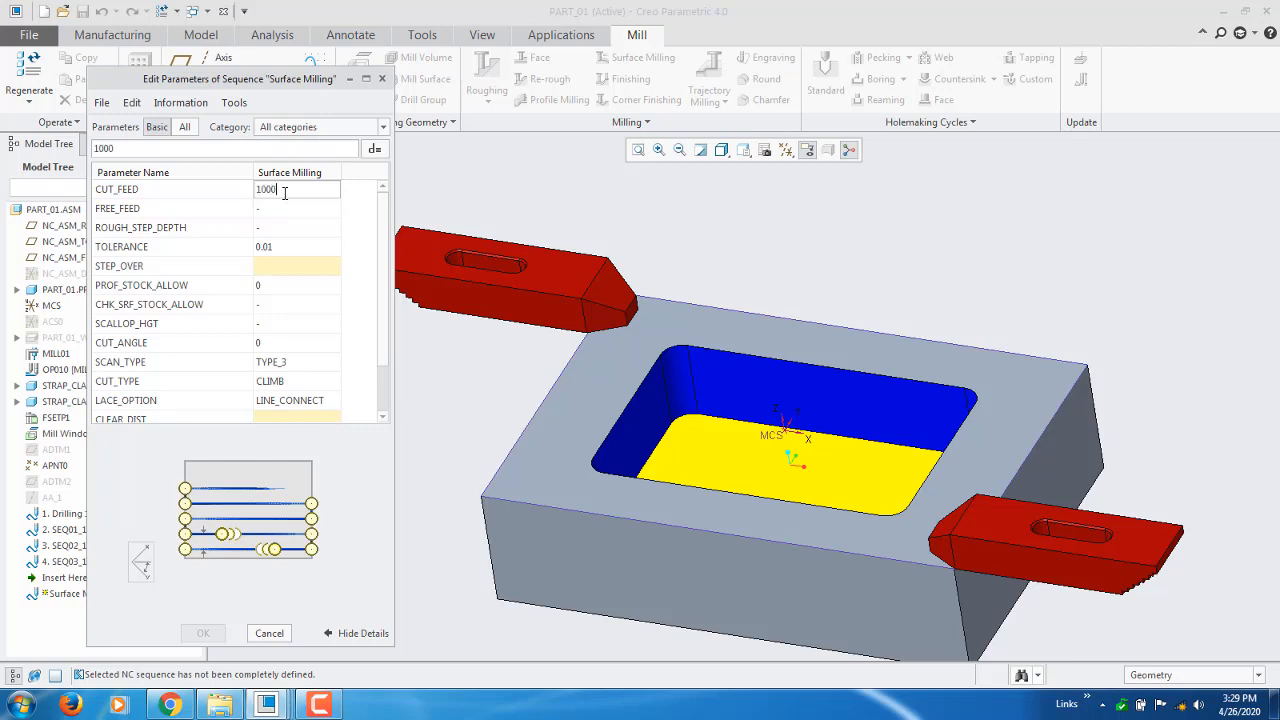
{"action": "key", "text": "Return"}
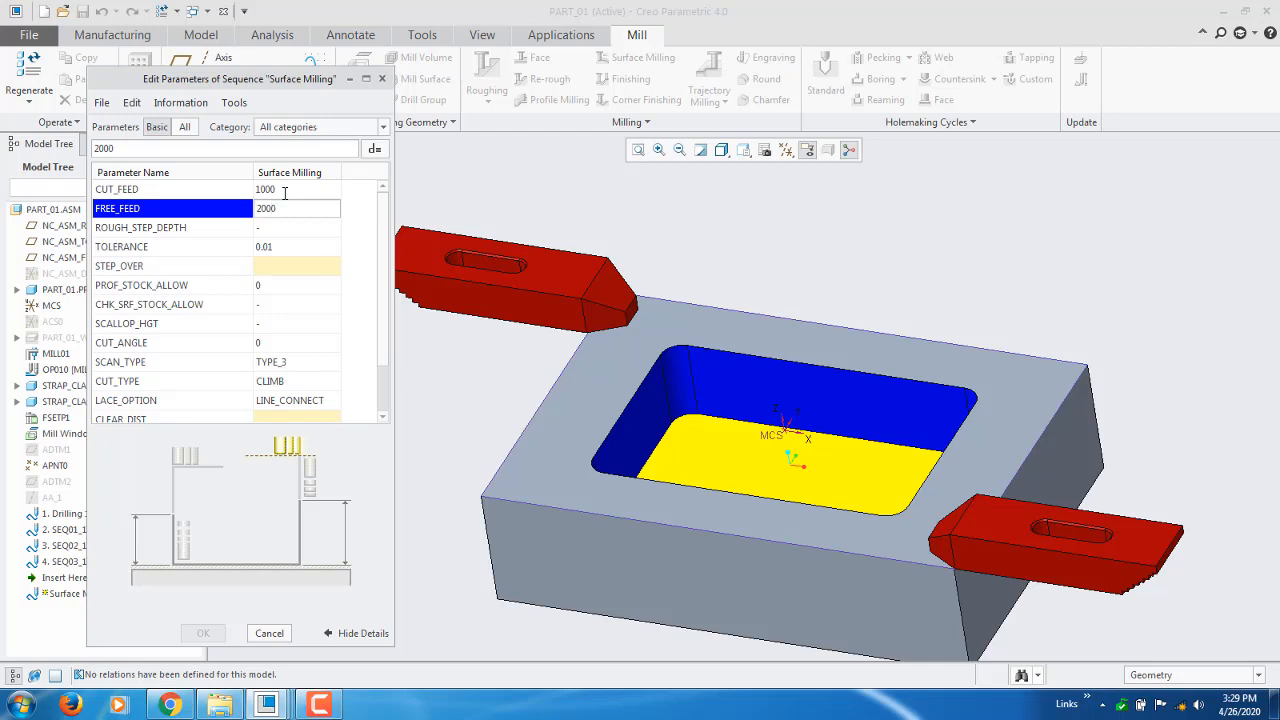
{"action": "key", "text": "Return"}
{"action": "key", "text": "Return"}
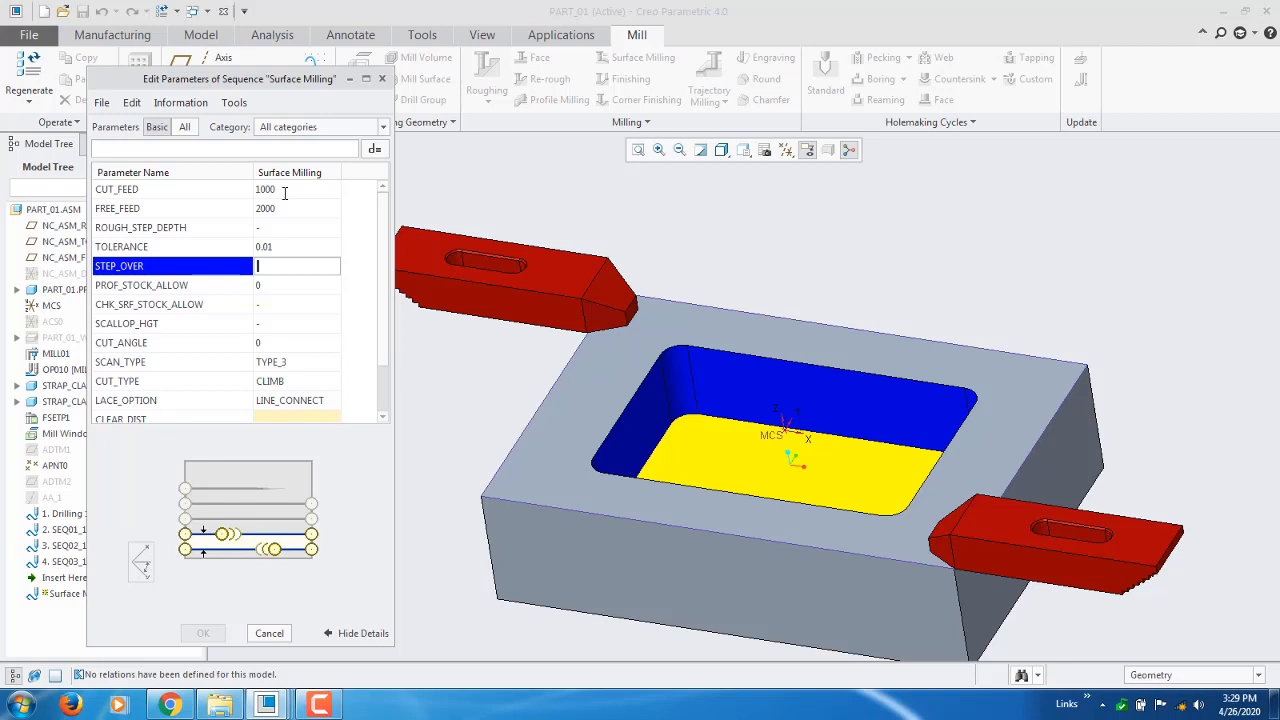
{"action": "key", "text": "Return"}
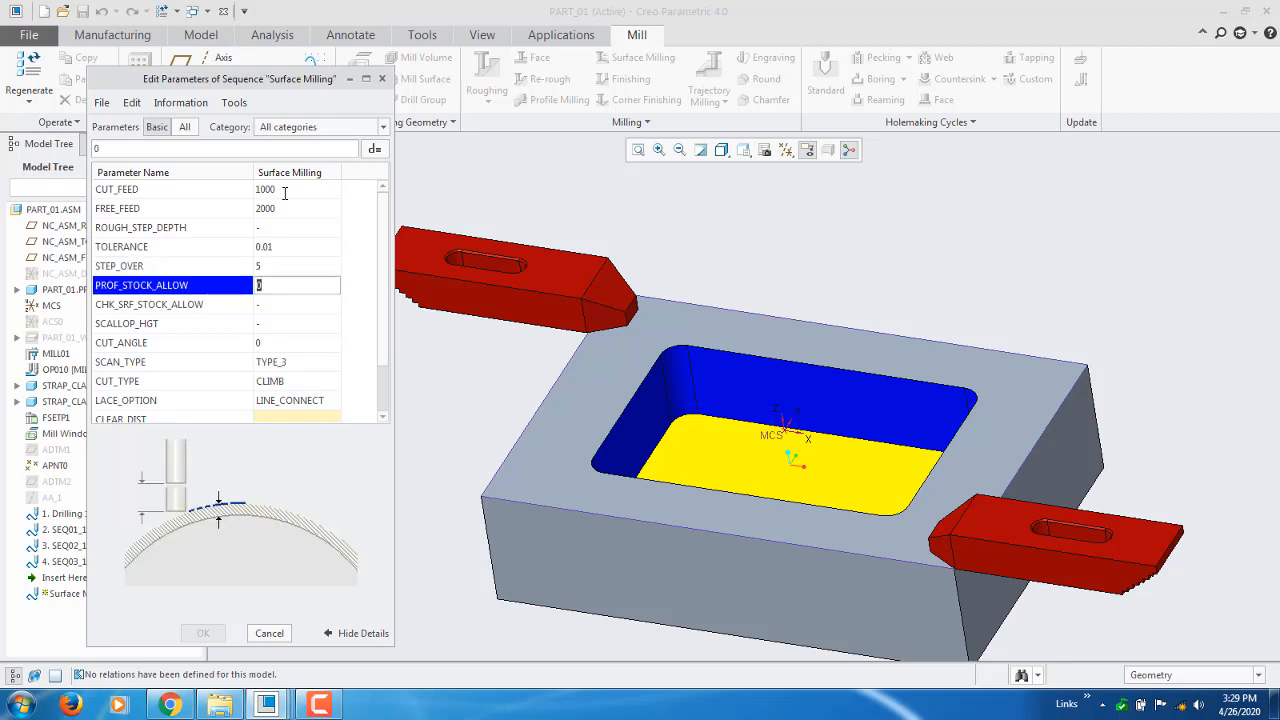
Set CLEAR_DIST to 10 and SPINDLE_SPEED to 3000, and accept the Surface Milling parameters
{"action": "key", "text": "Return"}
{"action": "key", "text": "Return"}
{"action": "key", "text": "Return"}
{"action": "key", "text": "Return"}
{"action": "key", "text": "Return"}
{"action": "key", "text": "Return"}
{"action": "key", "text": "Return"}
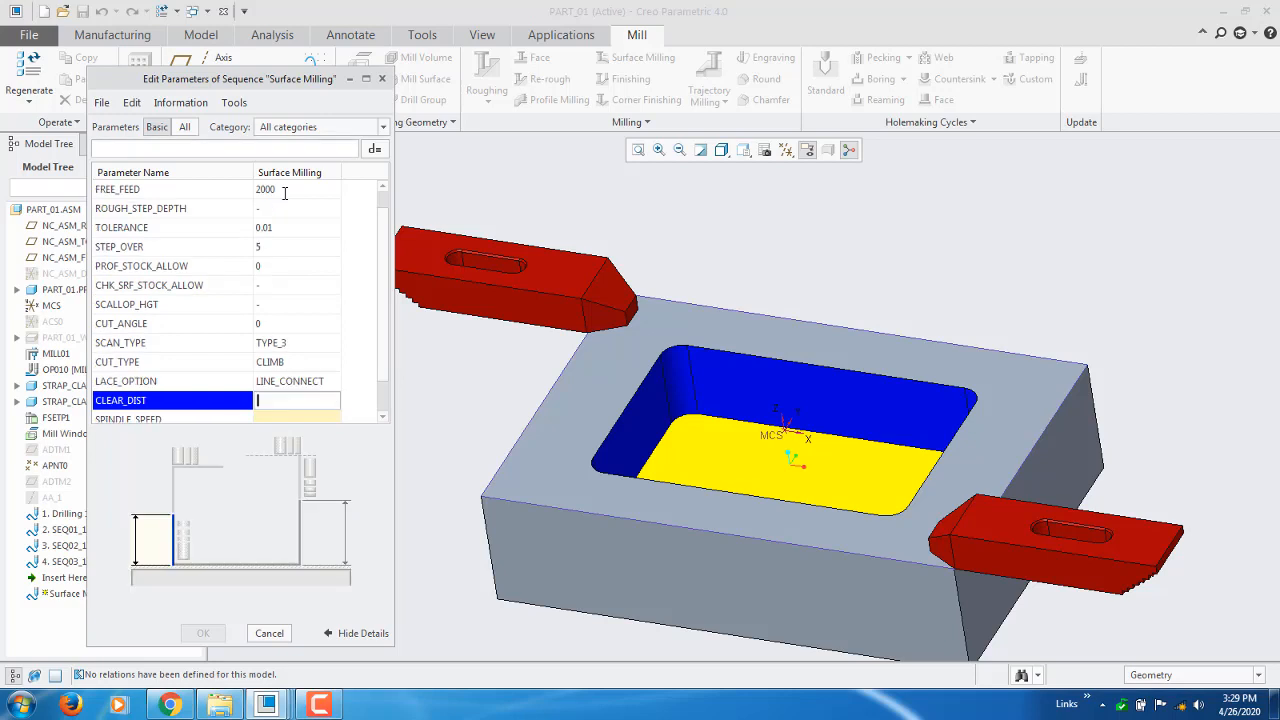
{"action": "type", "text": "10"}
{"action": "key", "text": "Return"}
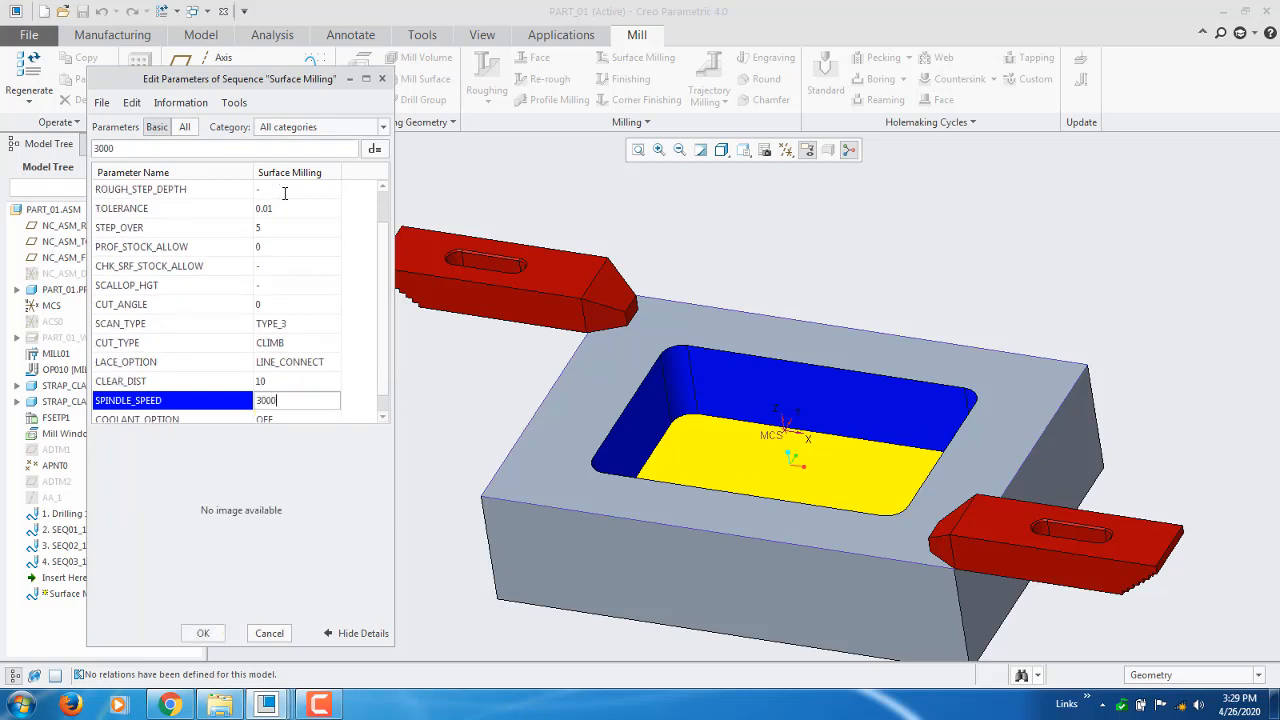
{"action": "left_click", "coordinate": [203, 634]}
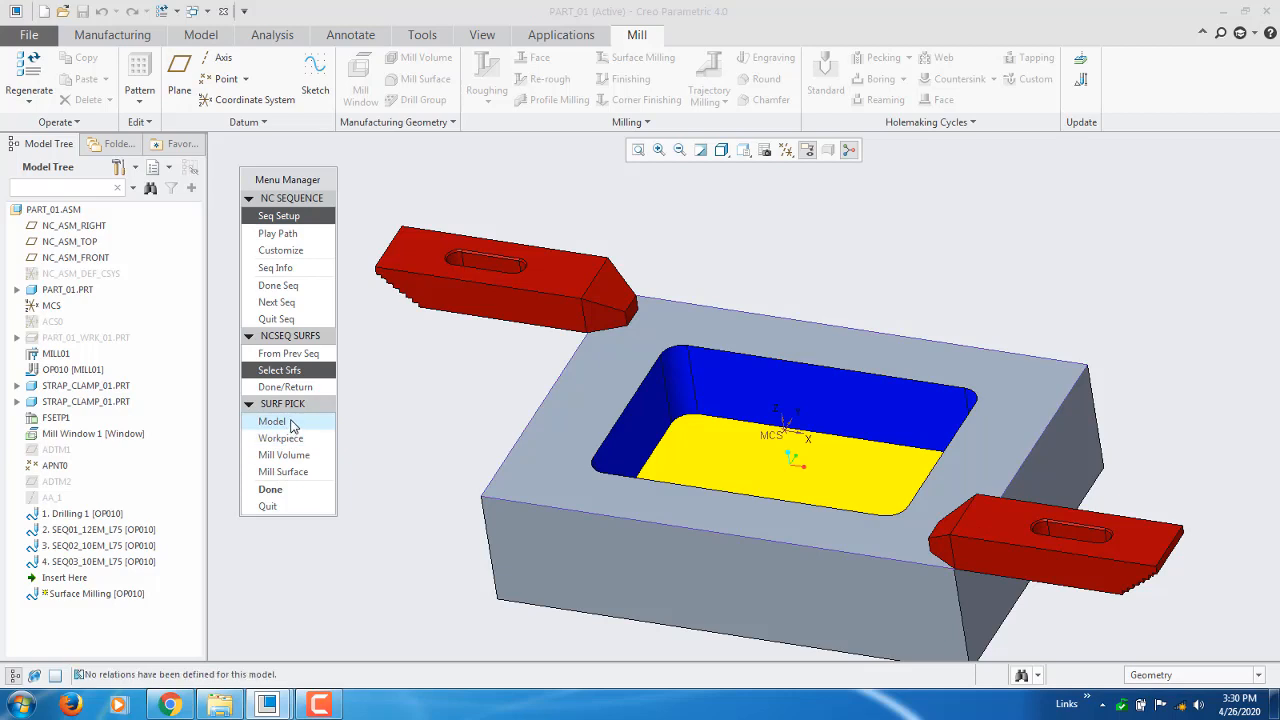
Select the block's top face on the model as the surface to mill, and accept a straight cut relative to the X-axis at 0.00
{"action": "left_click", "coordinate": [272, 489]}
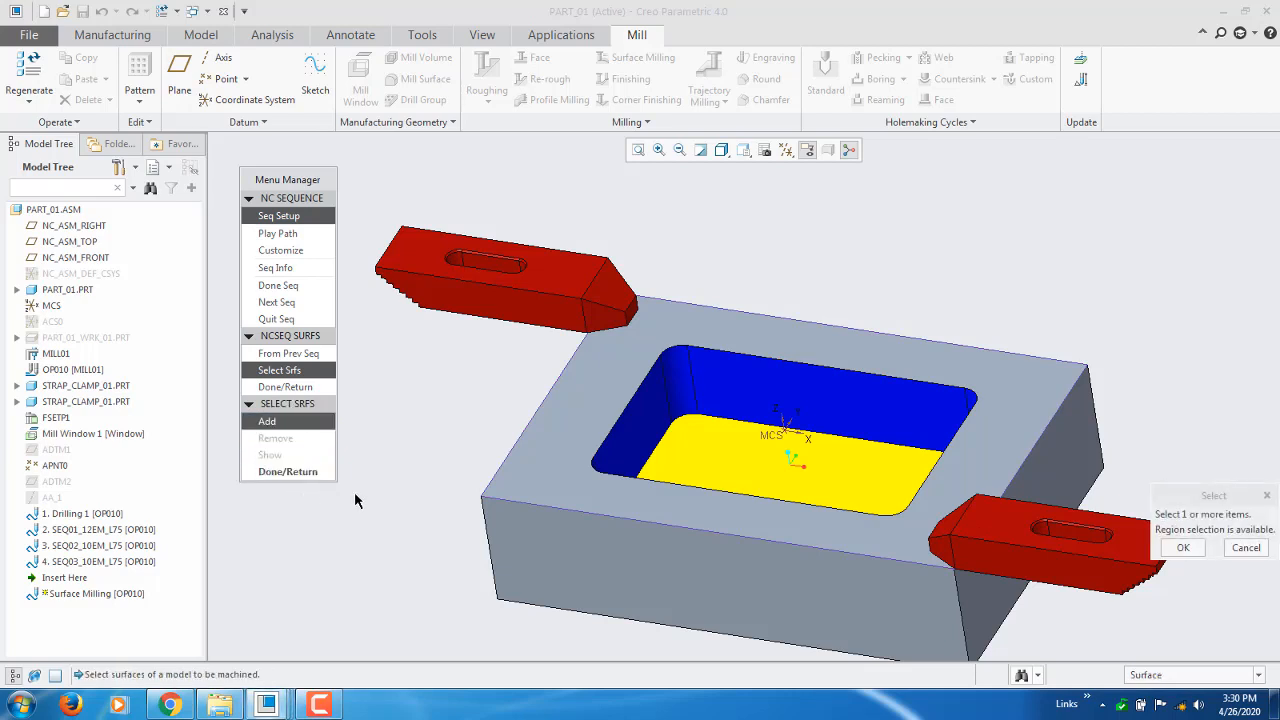
{"action": "left_click", "coordinate": [546, 473]}
{"action": "middle_click", "coordinate": [546, 473]}
{"action": "left_click", "coordinate": [288, 471]}
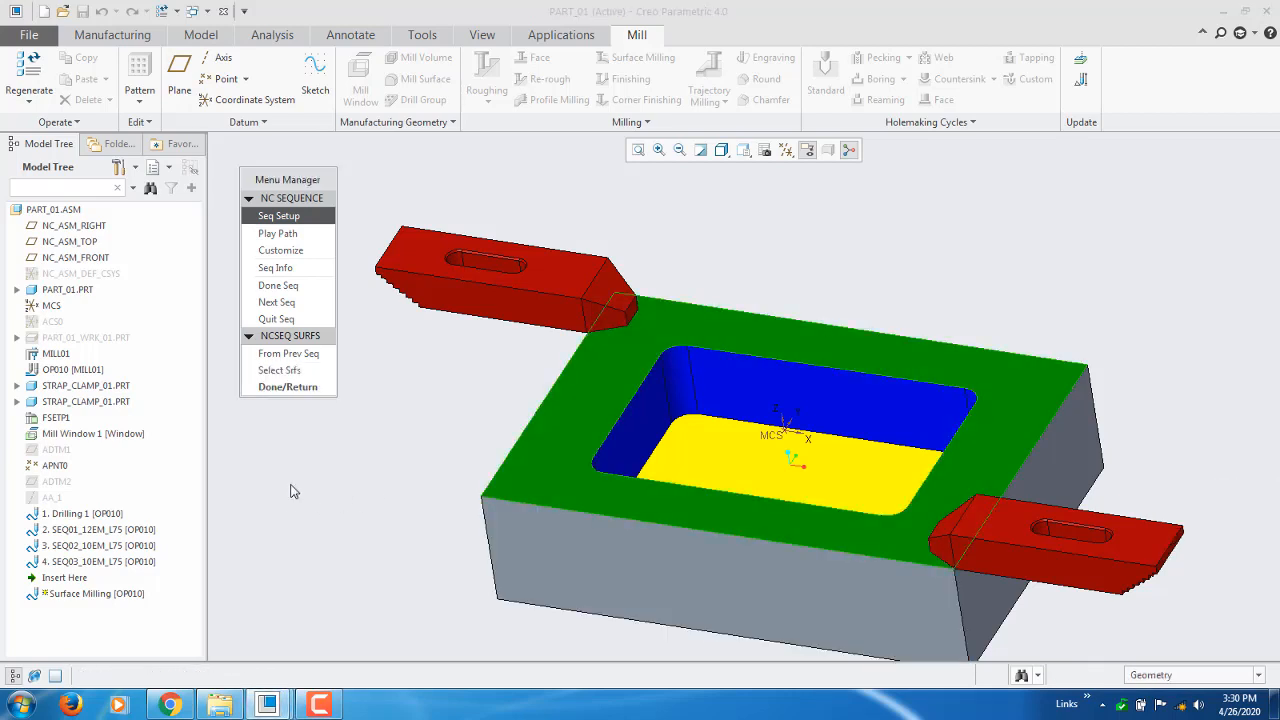
{"action": "left_click", "coordinate": [318, 390]}
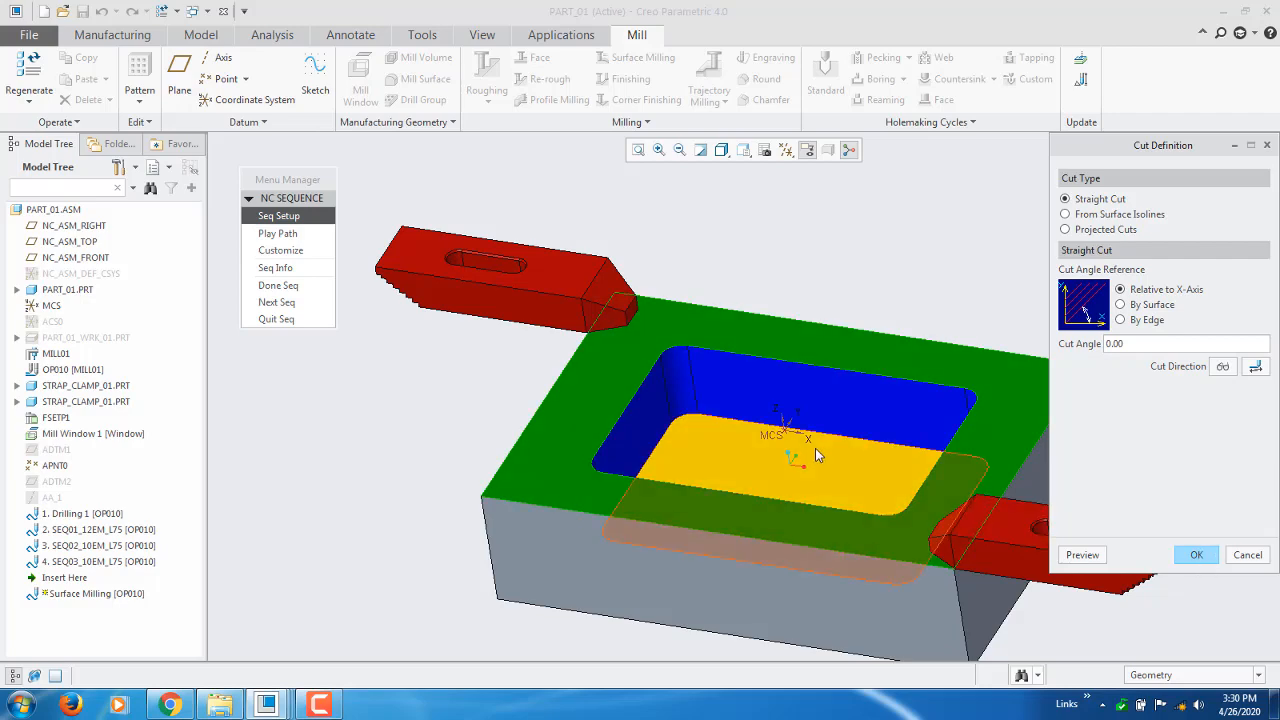
{"action": "middle_click_drag", "start_coordinate": [815, 448], "coordinate": [793, 457]}
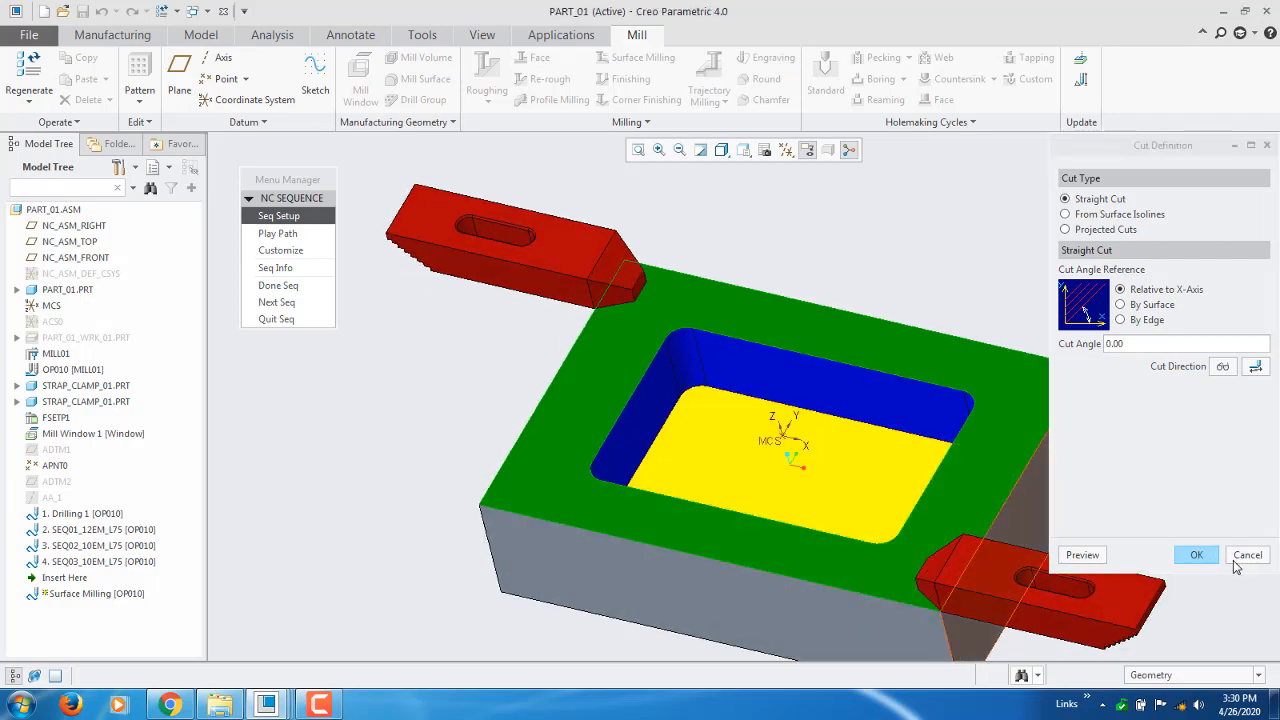
{"action": "left_click", "coordinate": [1199, 558]}
Play the Surface Milling tool path on screen, adjusting the display speed to watch how the cutter moves near the clamps
{"action": "left_click", "coordinate": [300, 233]}
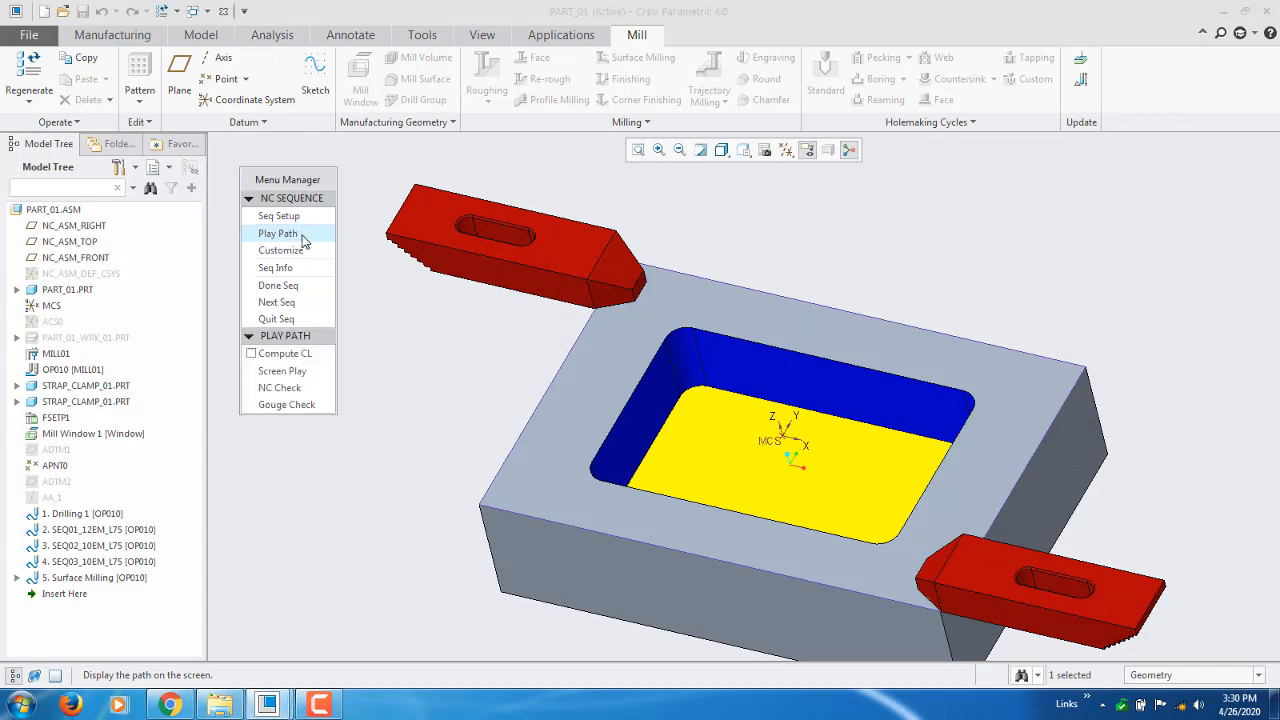
{"action": "left_click", "coordinate": [290, 370]}
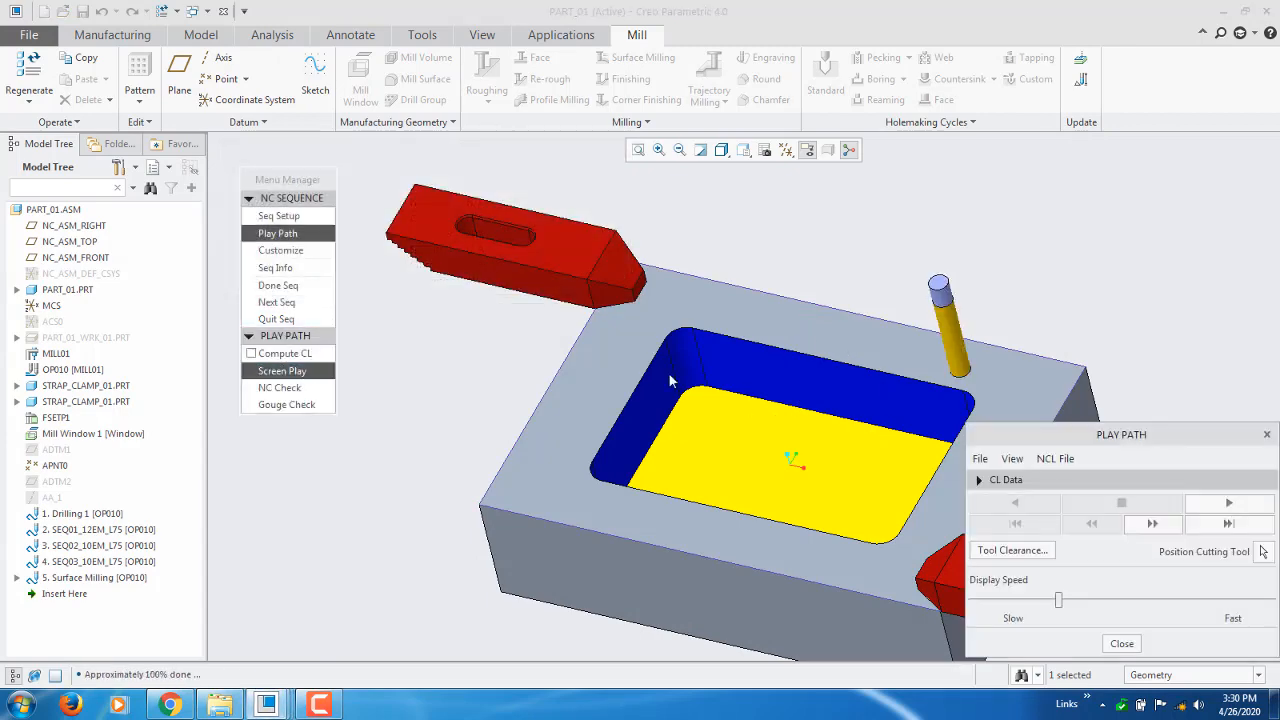
{"action": "scroll", "coordinate": [452, 366], "scroll_direction": "up", "scroll_amount": 3}
{"action": "scroll", "coordinate": [617, 420], "scroll_direction": "down", "scroll_amount": 2}
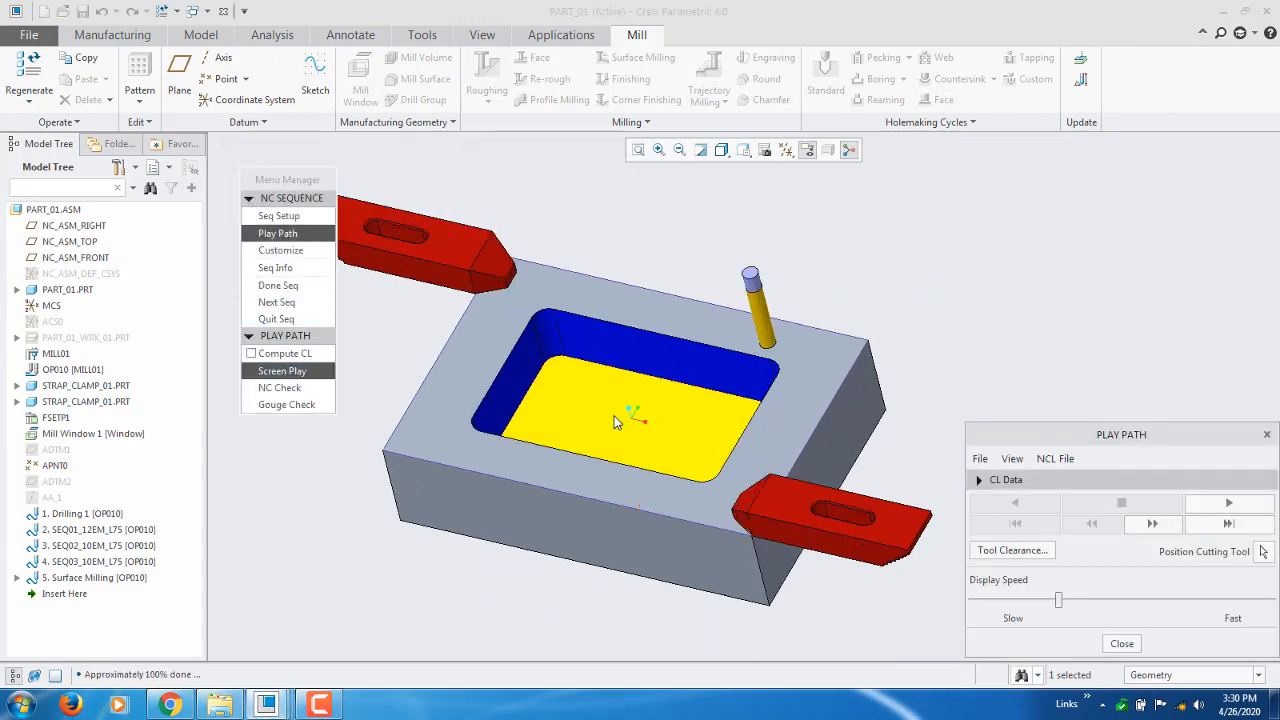
{"action": "left_click_drag", "start_coordinate": [1060, 601], "coordinate": [837, 591]}
{"action": "left_click", "coordinate": [1192, 505]}
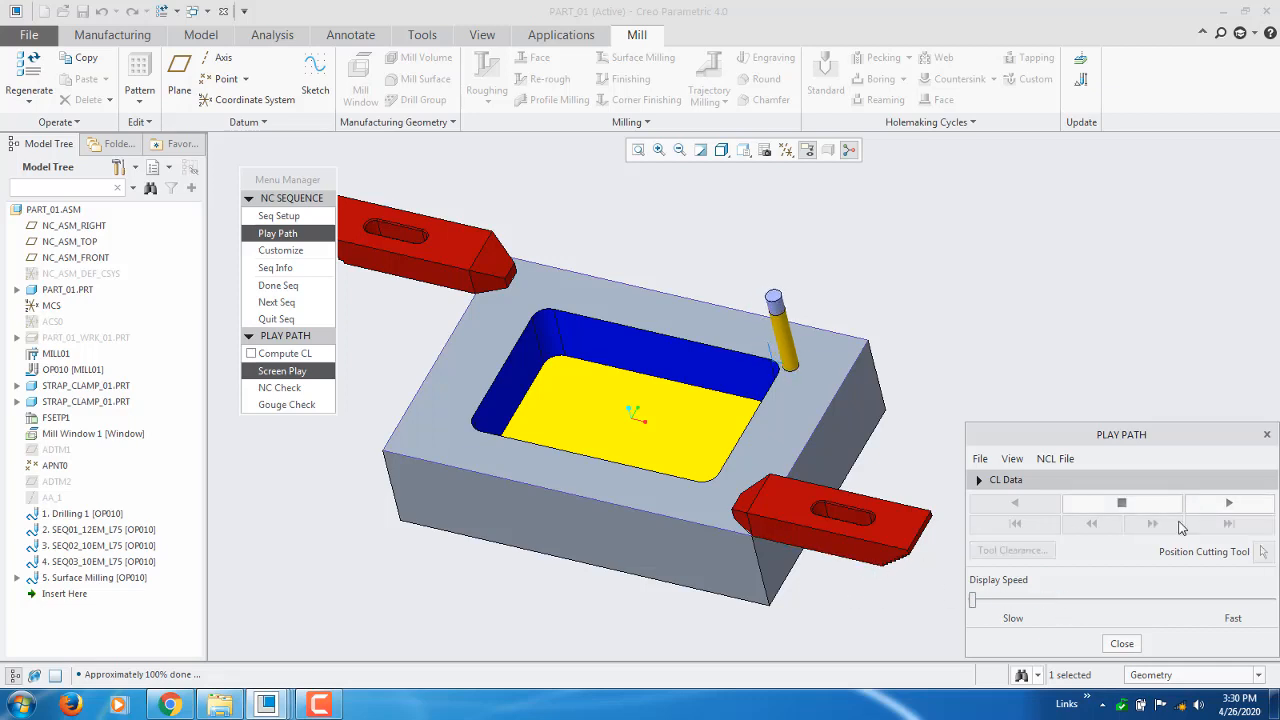
{"action": "left_click_drag", "start_coordinate": [972, 600], "coordinate": [1011, 604]}
{"action": "middle_click_drag", "start_coordinate": [860, 586], "coordinate": [855, 586]}
{"action": "scroll", "coordinate": [722, 548], "scroll_direction": "up", "scroll_amount": 2}
{"action": "scroll", "coordinate": [837, 496], "scroll_direction": "down", "scroll_amount": 1}
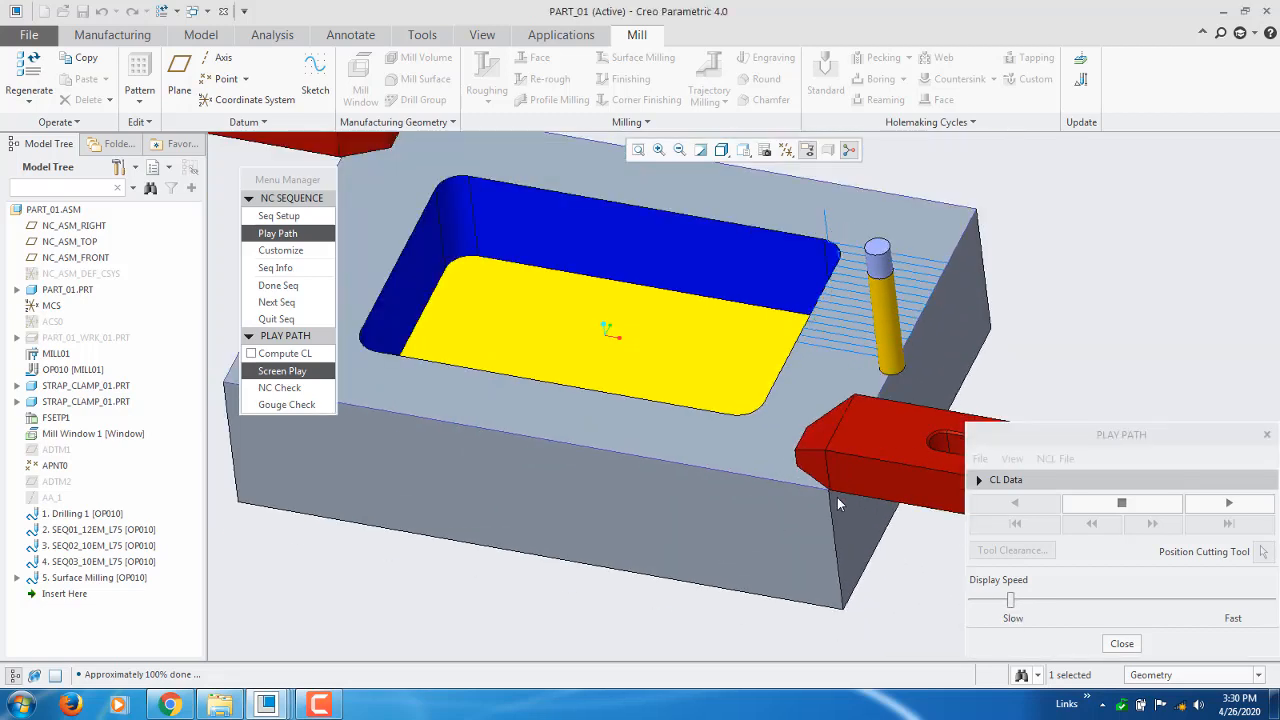
{"action": "left_click_drag", "start_coordinate": [1011, 600], "coordinate": [1096, 606]}
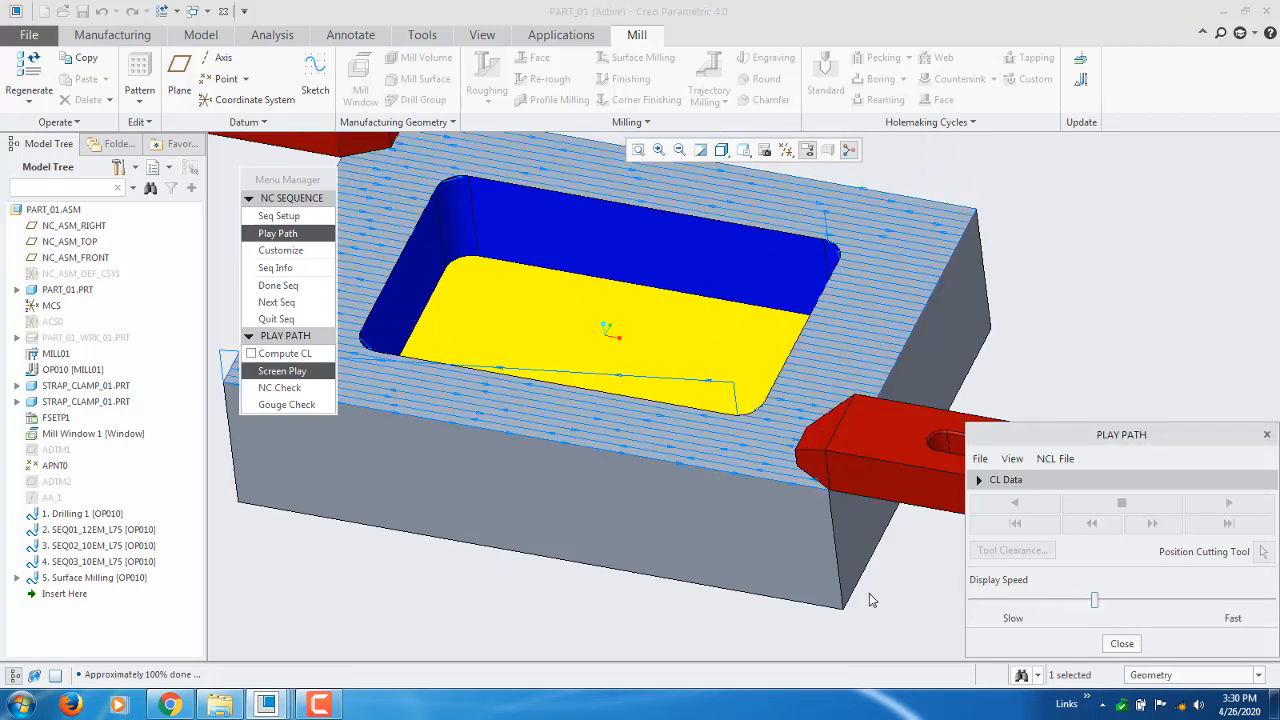
Position the cutting tool on the path at the rear strap clamp to check for collision, and close the path player
{"action": "scroll", "coordinate": [872, 590], "scroll_direction": "down", "scroll_amount": 2}
{"action": "scroll", "coordinate": [469, 261], "scroll_direction": "up", "scroll_amount": 3}
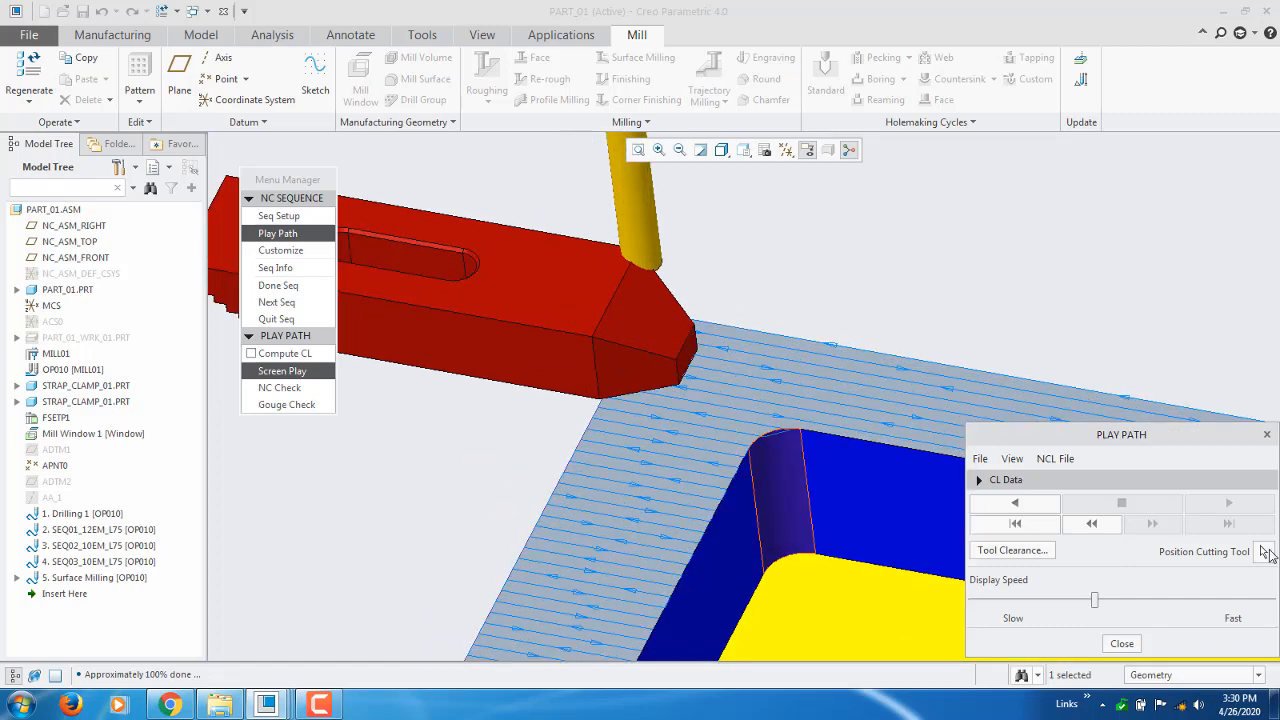
{"action": "left_click", "coordinate": [1263, 551]}
{"action": "scroll", "coordinate": [611, 354], "scroll_direction": "up", "scroll_amount": 2}
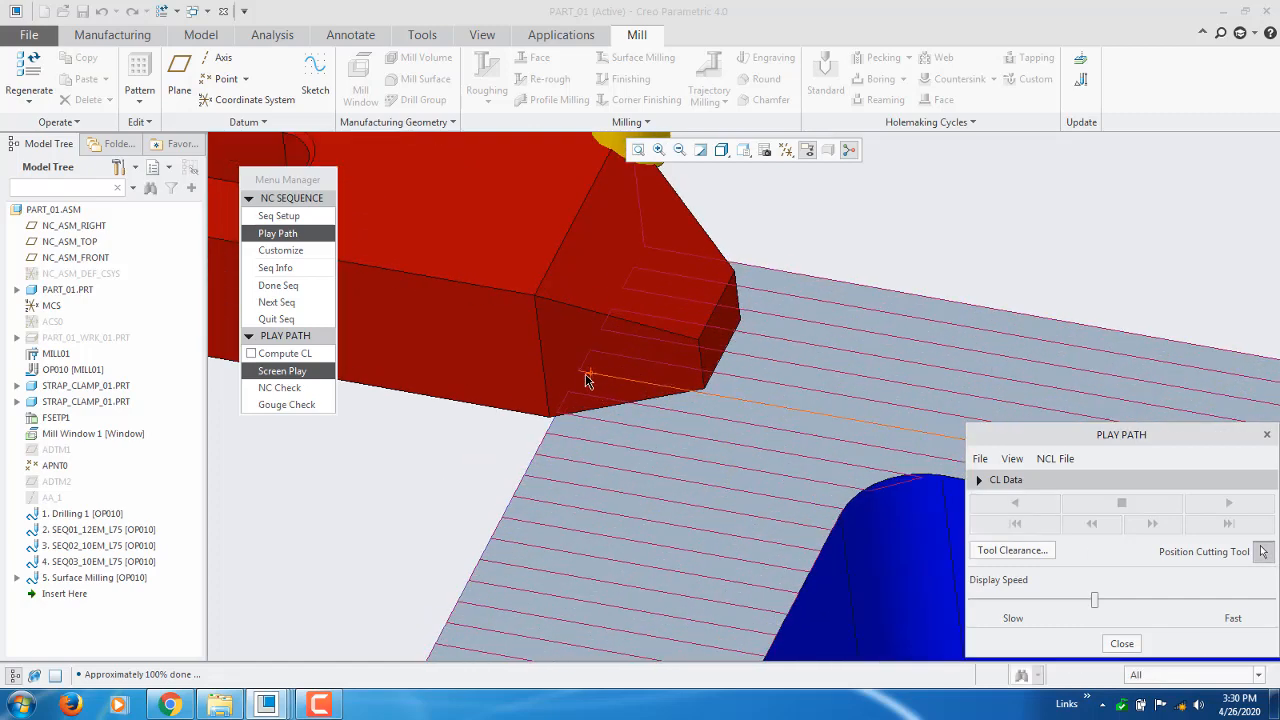
{"action": "scroll", "coordinate": [630, 382], "scroll_direction": "down", "scroll_amount": 4}
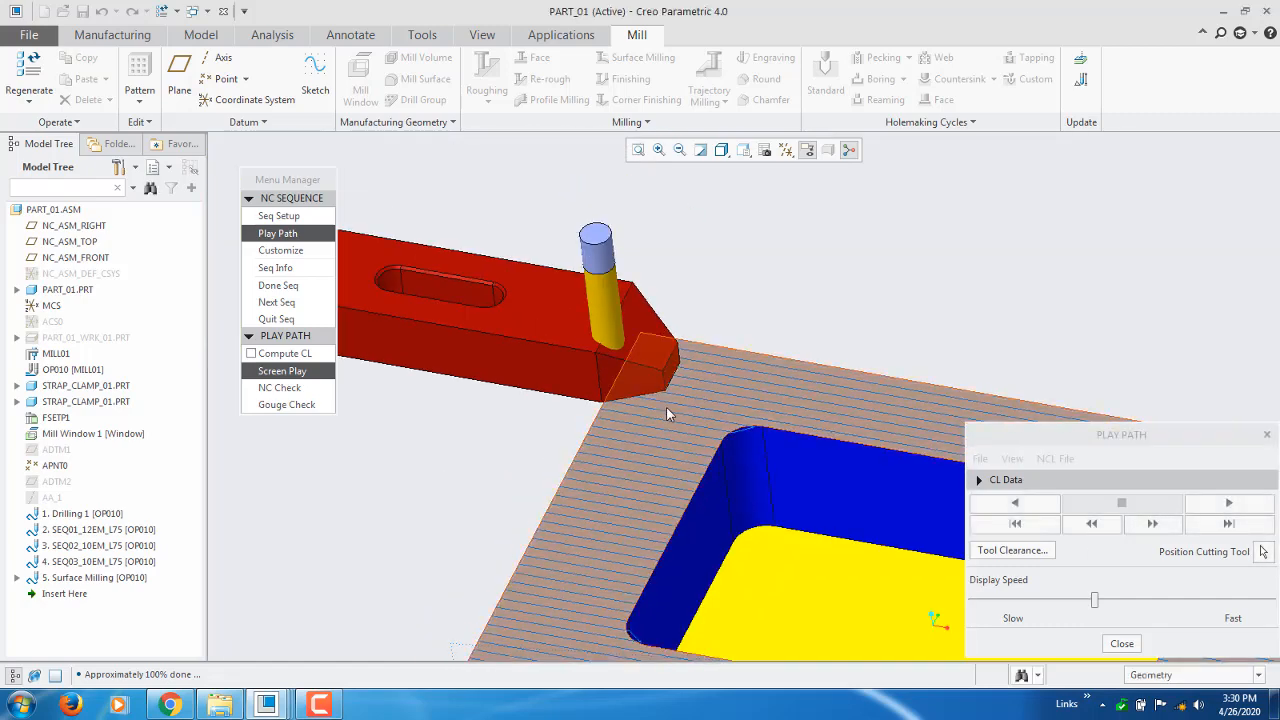
{"action": "scroll", "coordinate": [628, 432], "scroll_direction": "down", "scroll_amount": 4}
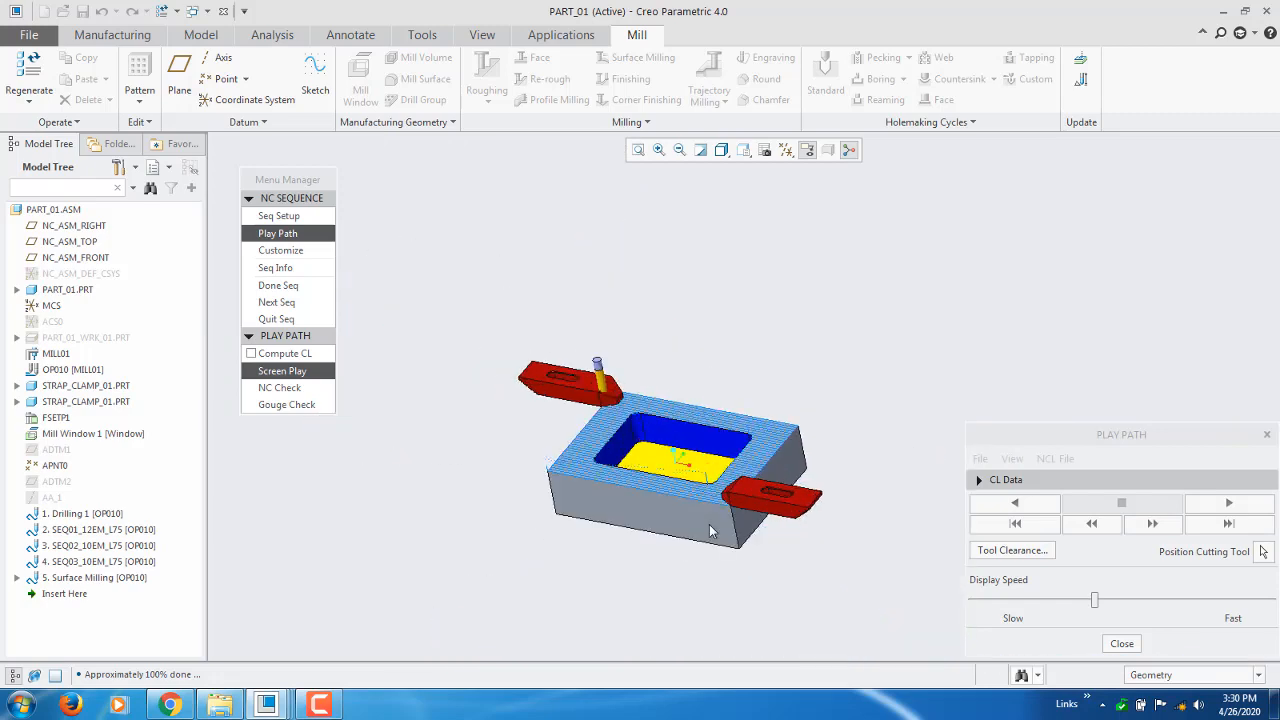
{"action": "scroll", "coordinate": [645, 420], "scroll_direction": "up", "scroll_amount": 1}
{"action": "left_click", "coordinate": [1124, 646]}
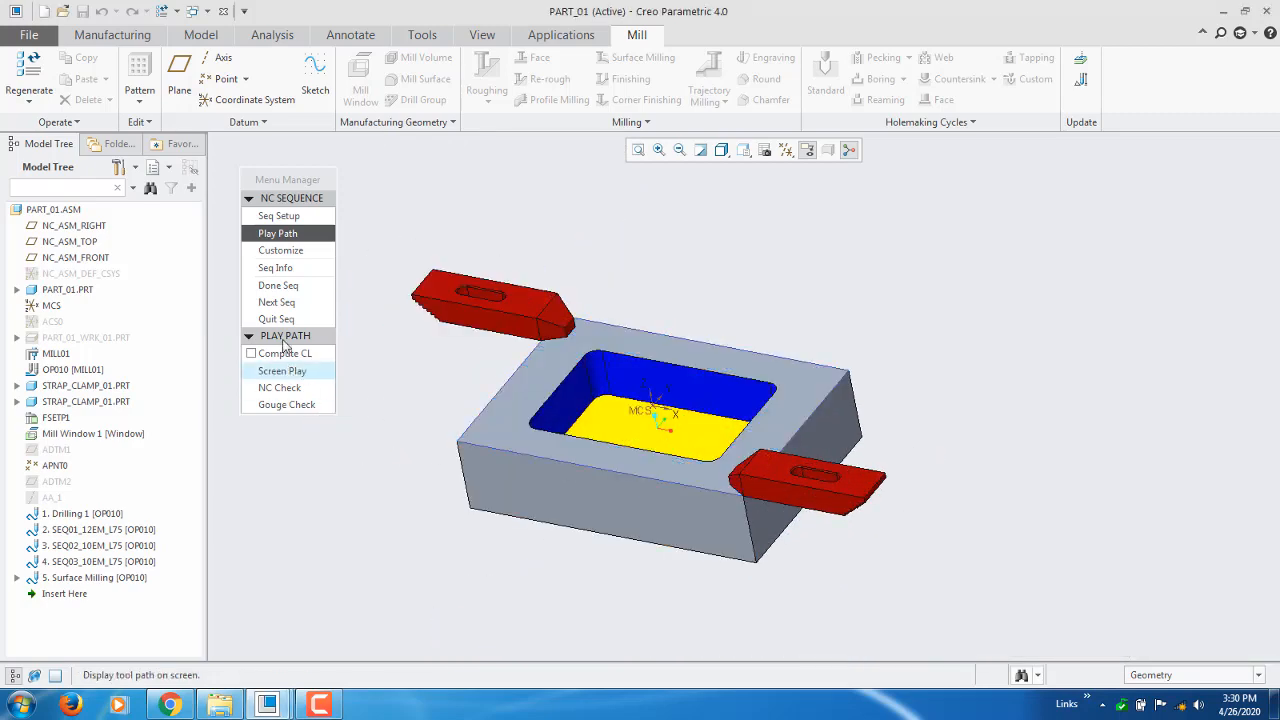
Add both STRAP_CLAMP_01 parts as check surfaces of the Surface Milling sequence, selecting them as whole parts
{"action": "left_click", "coordinate": [279, 216]}
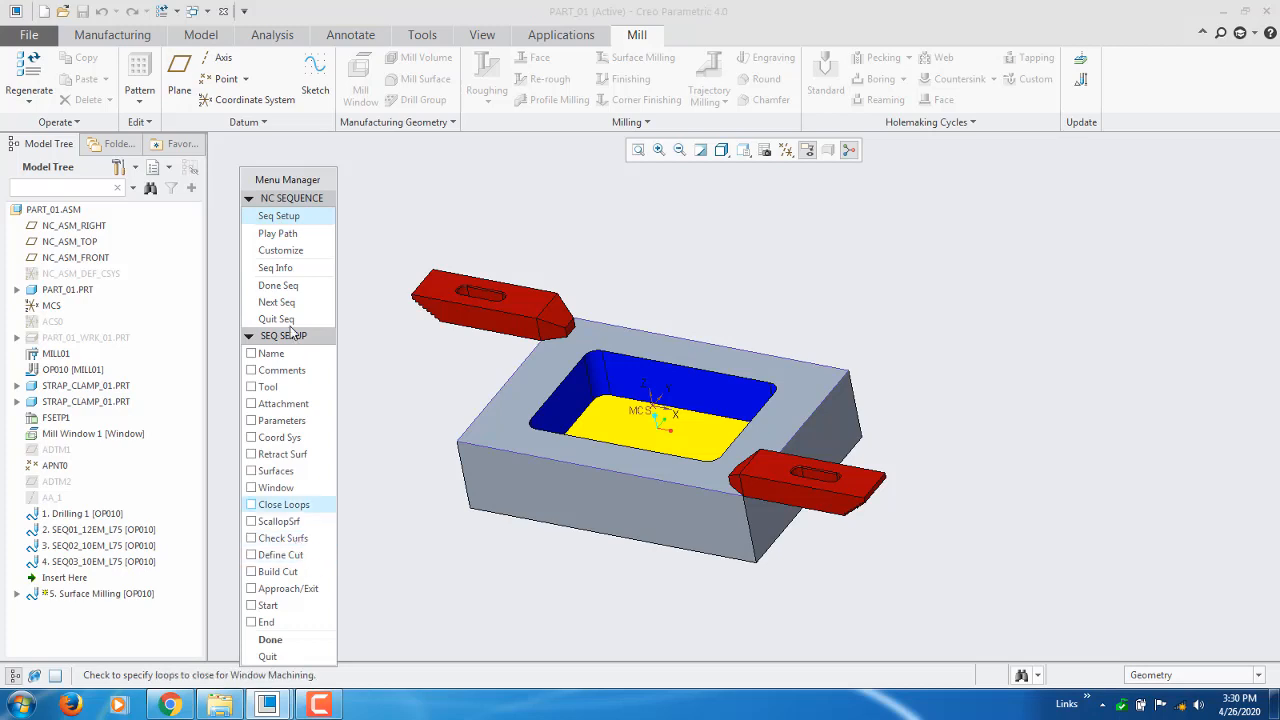
{"action": "left_click_drag", "start_coordinate": [300, 196], "coordinate": [278, 134]}
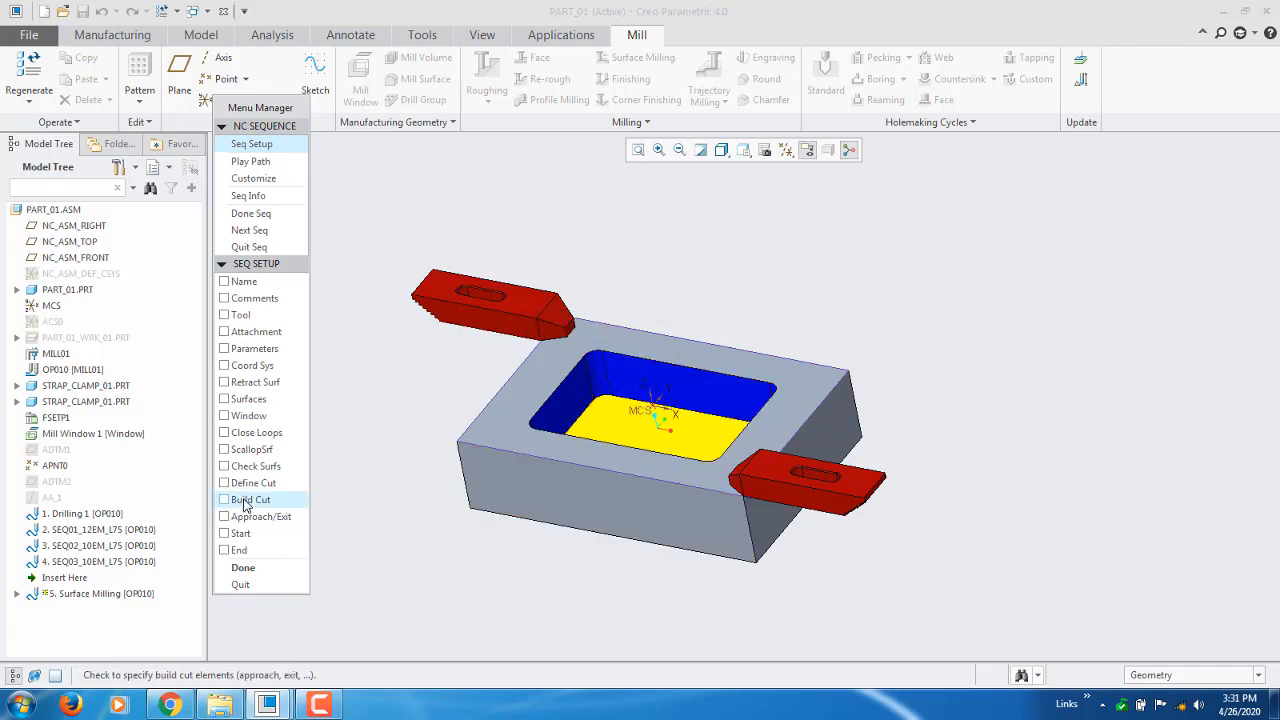
{"action": "left_click", "coordinate": [258, 467]}
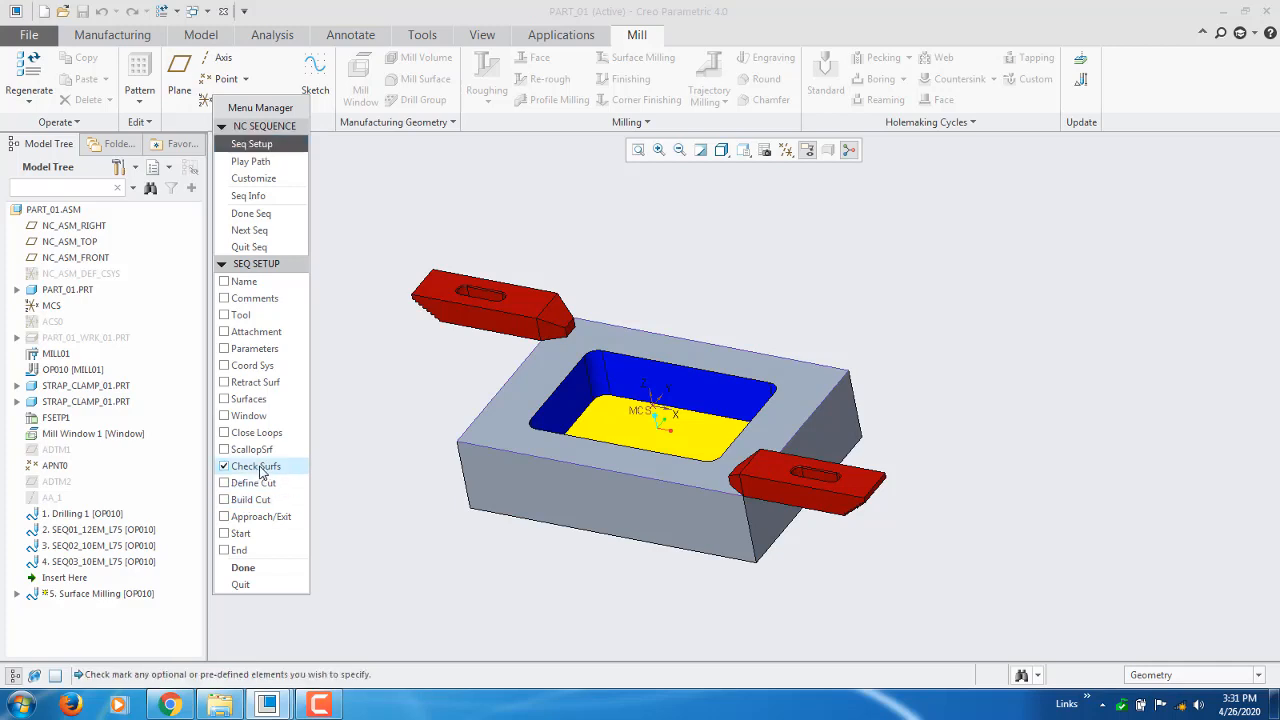
{"action": "left_click", "coordinate": [242, 567]}
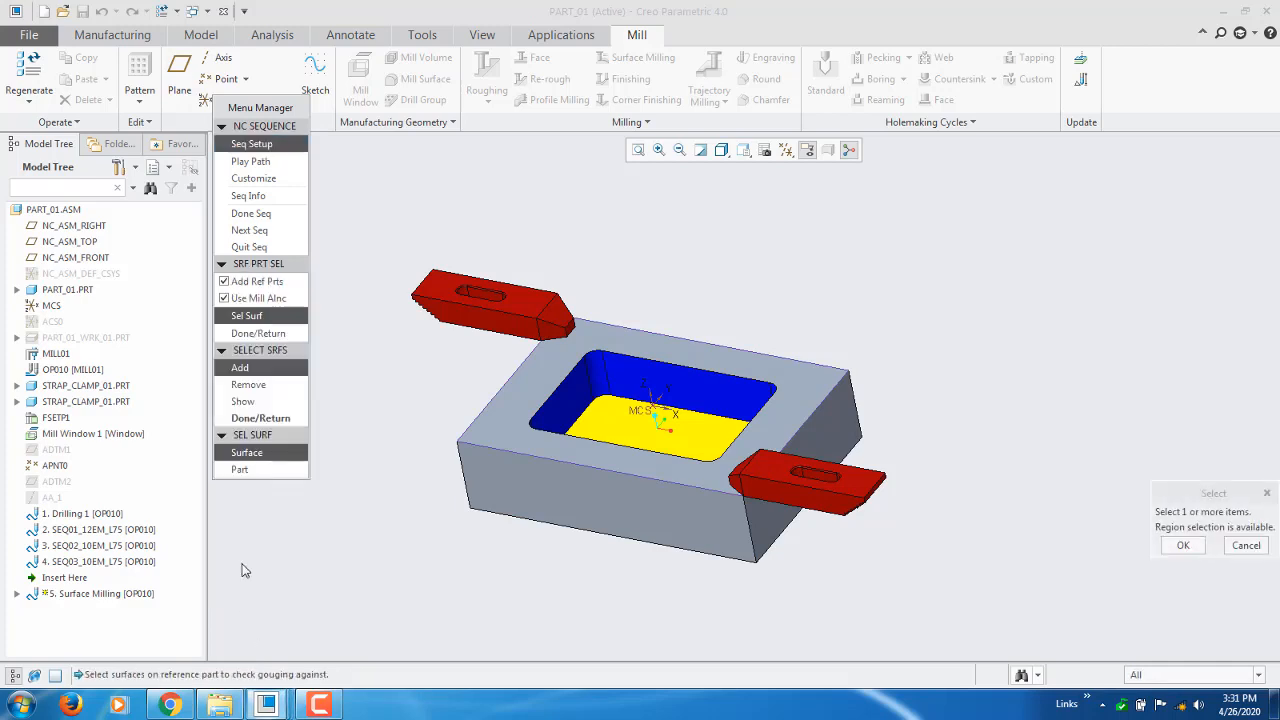
{"action": "left_click", "coordinate": [268, 472]}
{"action": "left_click", "coordinate": [445, 315]}
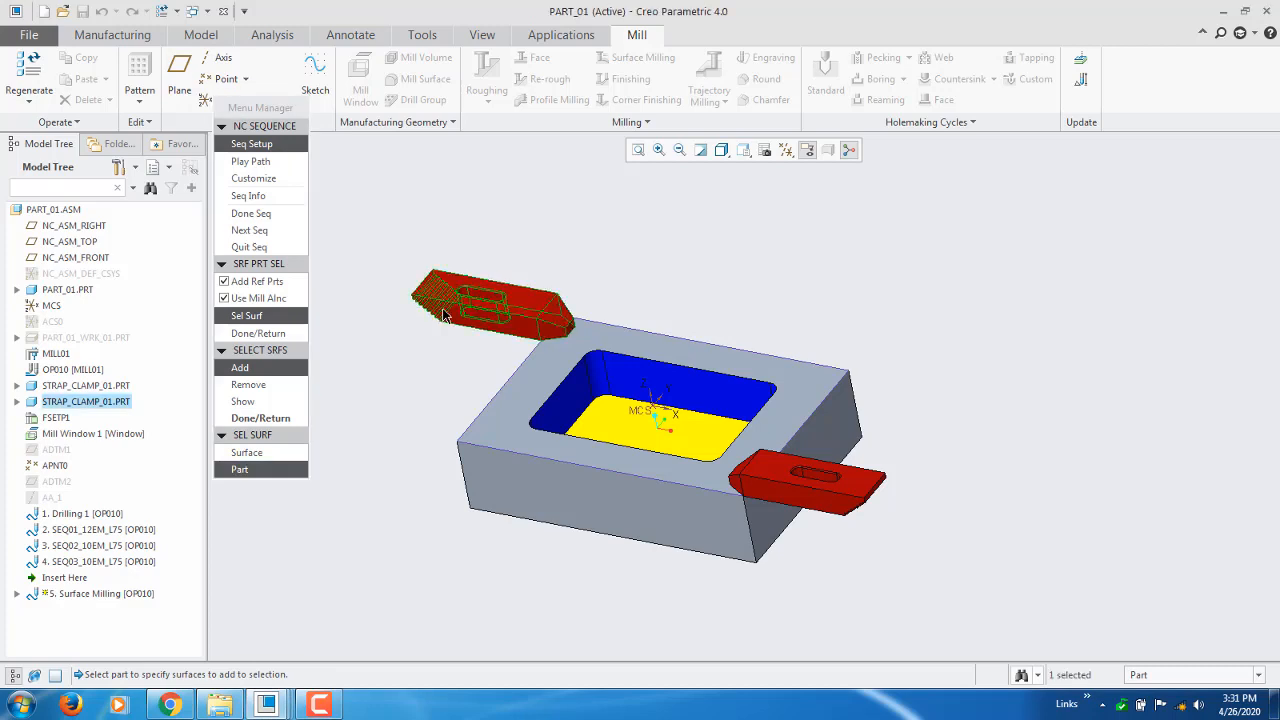
{"action": "left_click", "coordinate": [838, 498]}
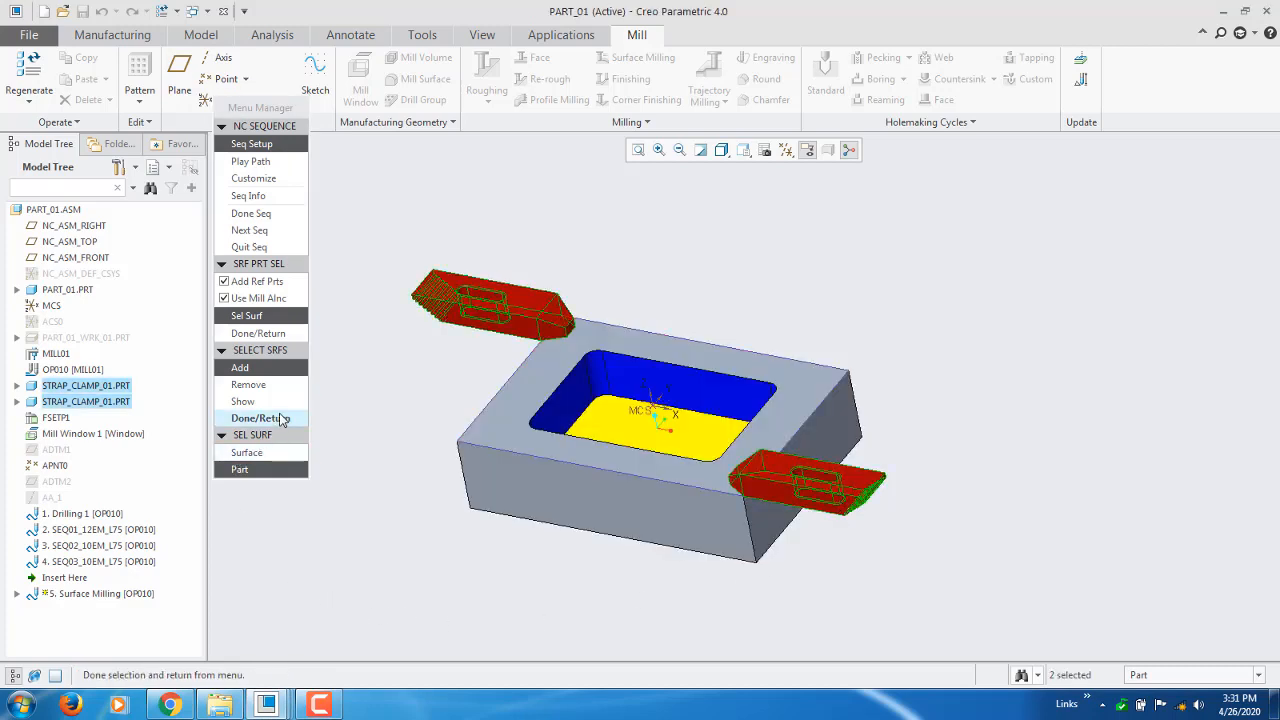
{"action": "left_click", "coordinate": [281, 418]}
{"action": "left_click", "coordinate": [296, 333]}
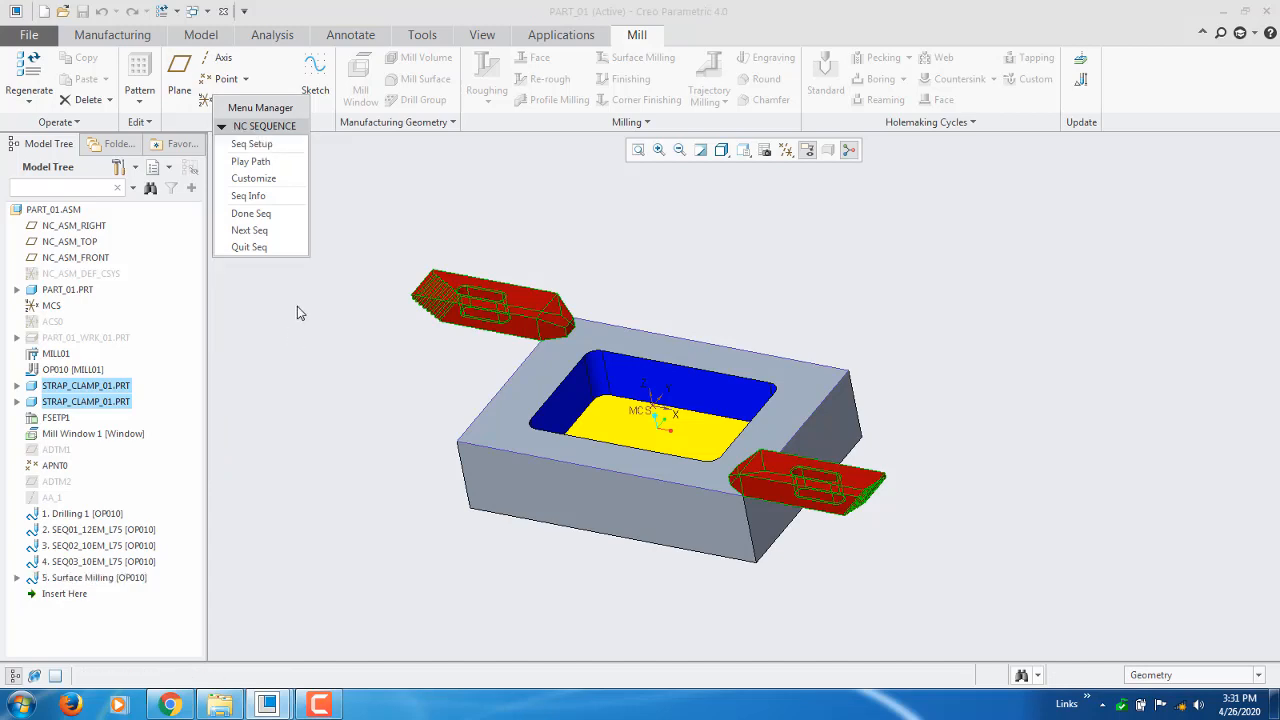
Play the Surface Milling tool path on screen at a reduced display speed and watch the cutter near the front strap clamp
{"action": "left_click", "coordinate": [250, 161]}
{"action": "left_click", "coordinate": [255, 298]}
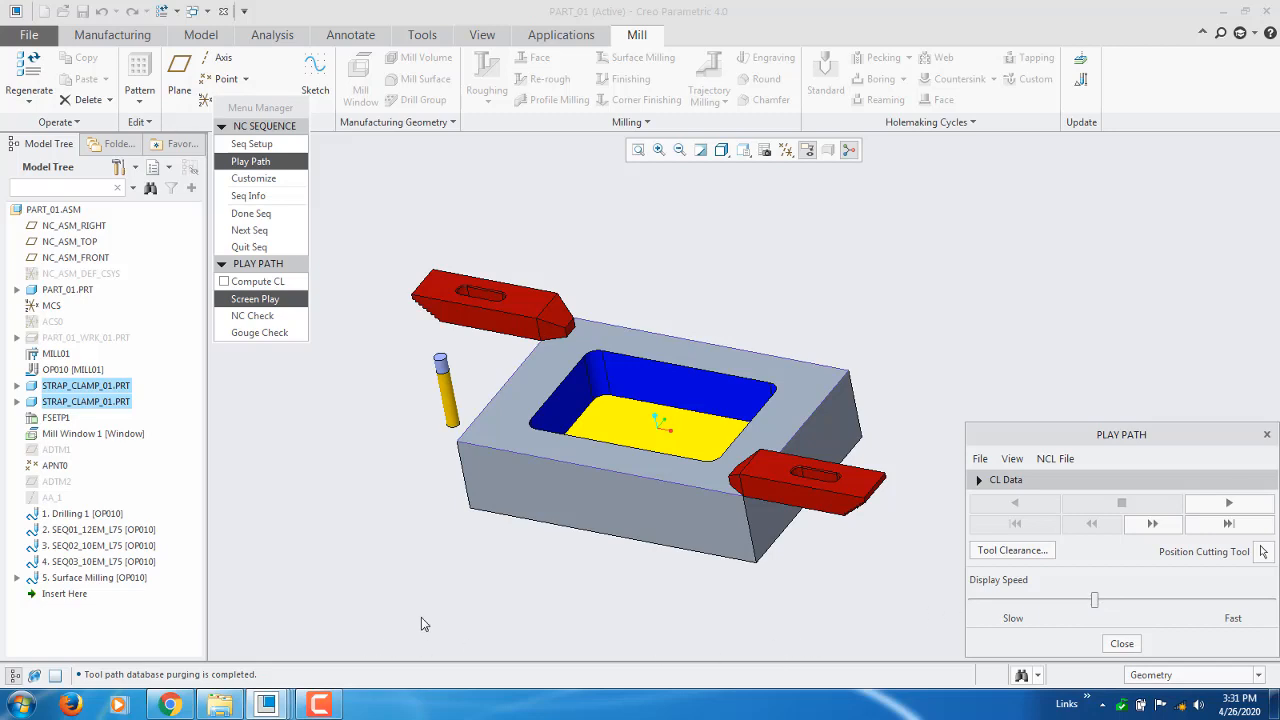
{"action": "left_click_drag", "start_coordinate": [1095, 601], "coordinate": [860, 597]}
{"action": "left_click", "coordinate": [1262, 506]}
{"action": "scroll", "coordinate": [697, 500], "scroll_direction": "down", "scroll_amount": 3}
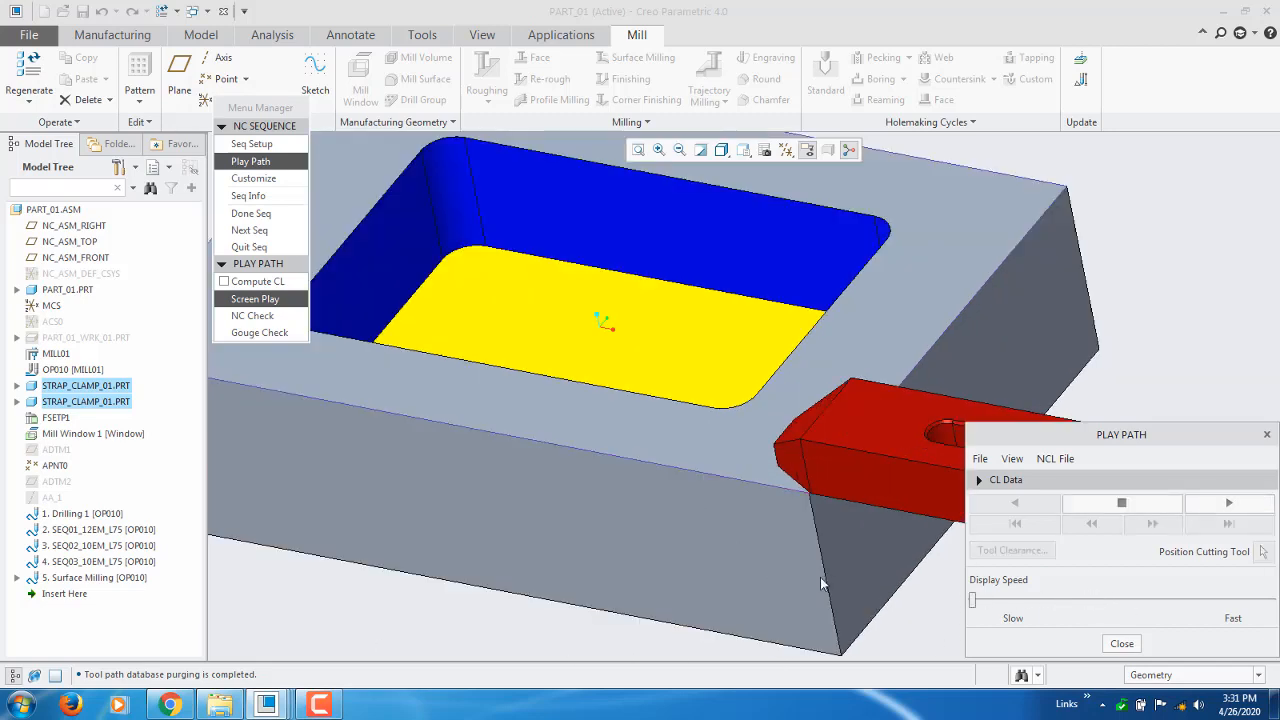
{"action": "scroll", "coordinate": [775, 591], "scroll_direction": "up", "scroll_amount": 2}
{"action": "left_click_drag", "start_coordinate": [973, 600], "coordinate": [1047, 607]}
{"action": "scroll", "coordinate": [780, 500], "scroll_direction": "down", "scroll_amount": 5}
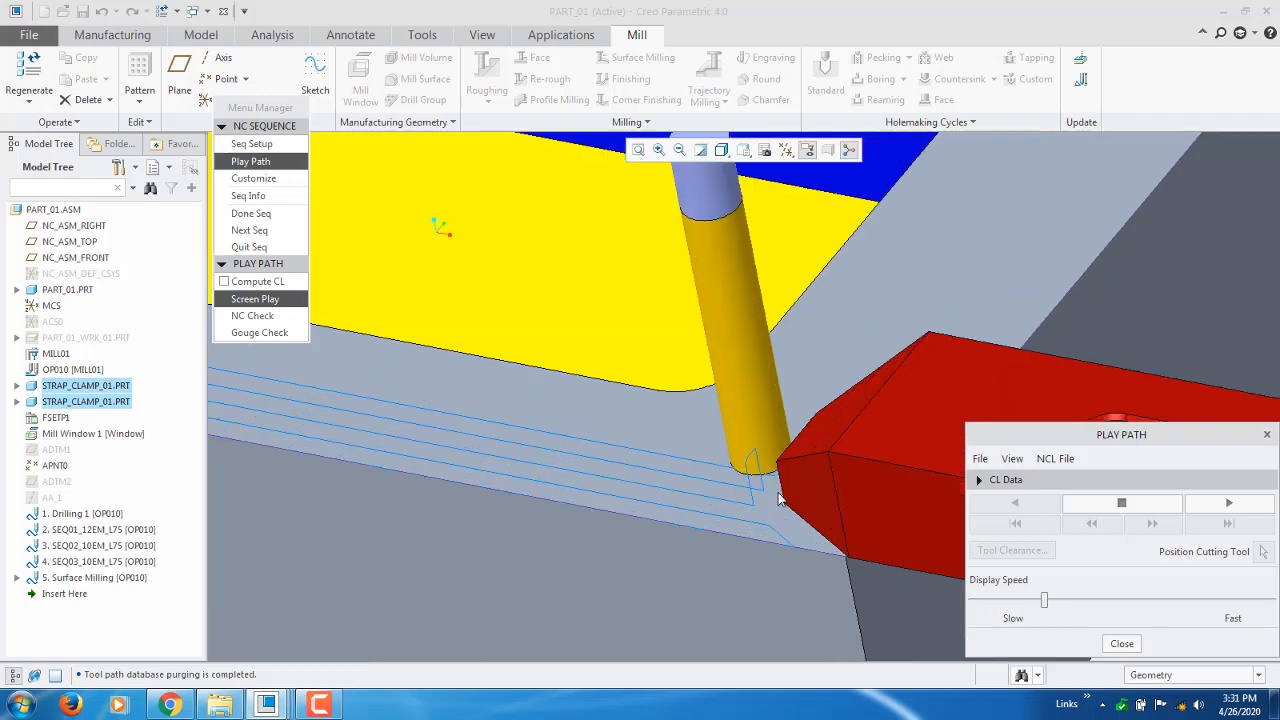
{"action": "scroll", "coordinate": [781, 499], "scroll_direction": "up", "scroll_amount": 4}
{"action": "middle_click_drag", "start_coordinate": [806, 511], "coordinate": [834, 520]}
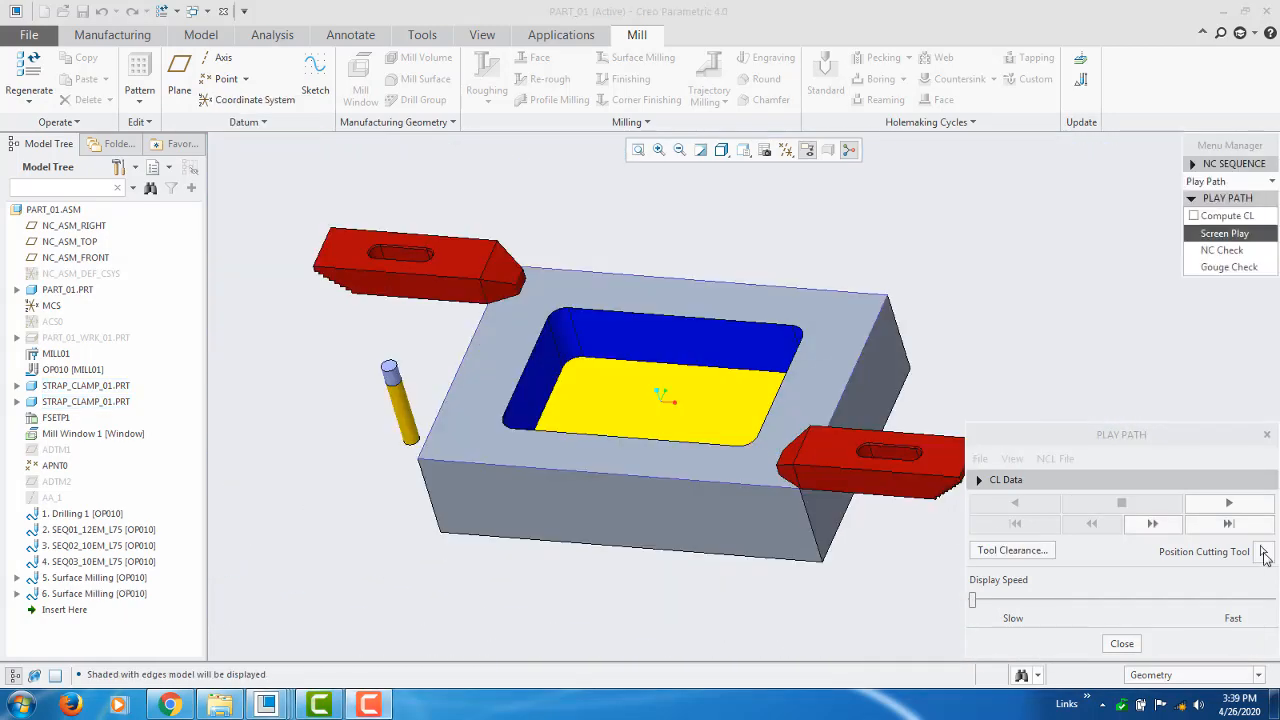
Activate cutting tool positioning in the path player and examine the tool path around both strap clamps from several angles
{"action": "left_click", "coordinate": [1262, 549]}
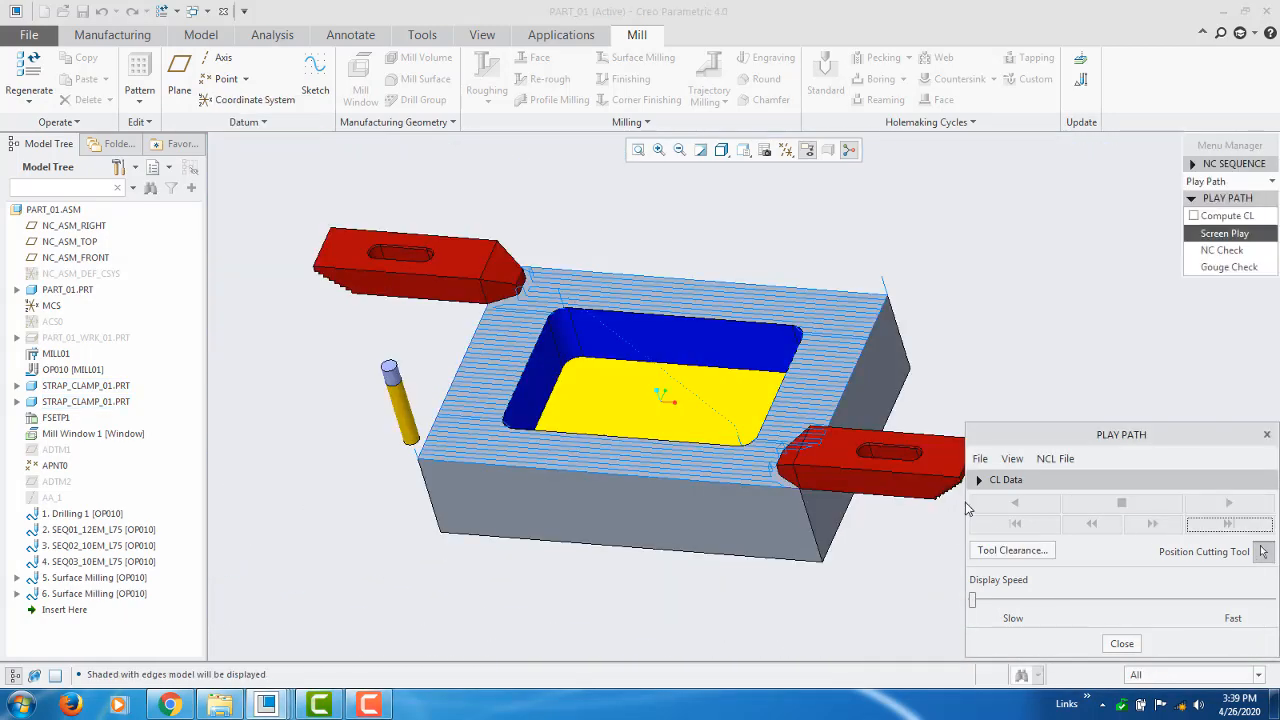
{"action": "mouse_move", "coordinate": [709, 397]}
{"action": "middle_mouse_down"}
{"action": "mouse_move", "coordinate": [700, 437]}
{"action": "mouse_move", "coordinate": [718, 414]}
{"action": "middle_mouse_up"}
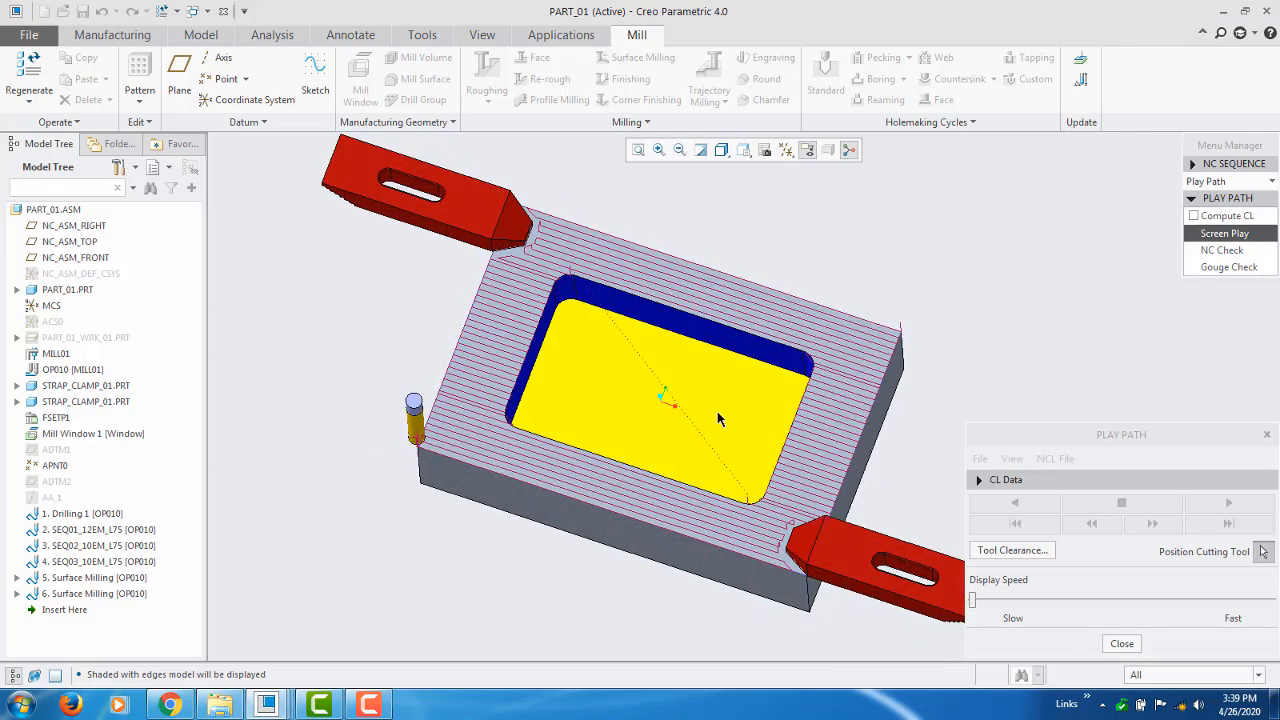
{"action": "scroll", "coordinate": [718, 414], "scroll_direction": "down", "scroll_amount": 3}
{"action": "scroll", "coordinate": [683, 503], "scroll_direction": "up", "scroll_amount": 3}
{"action": "middle_click_drag", "start_coordinate": [671, 522], "coordinate": [660, 492]}
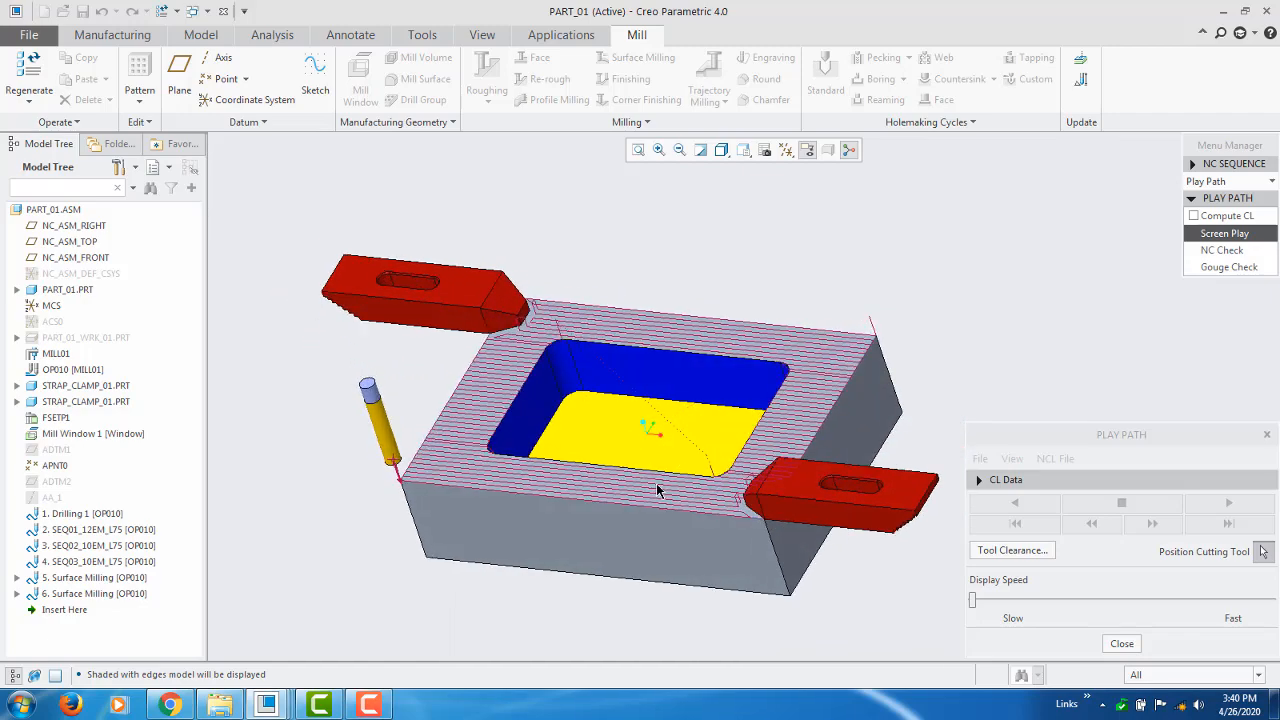
{"action": "middle_click_drag", "start_coordinate": [600, 340], "coordinate": [702, 354]}
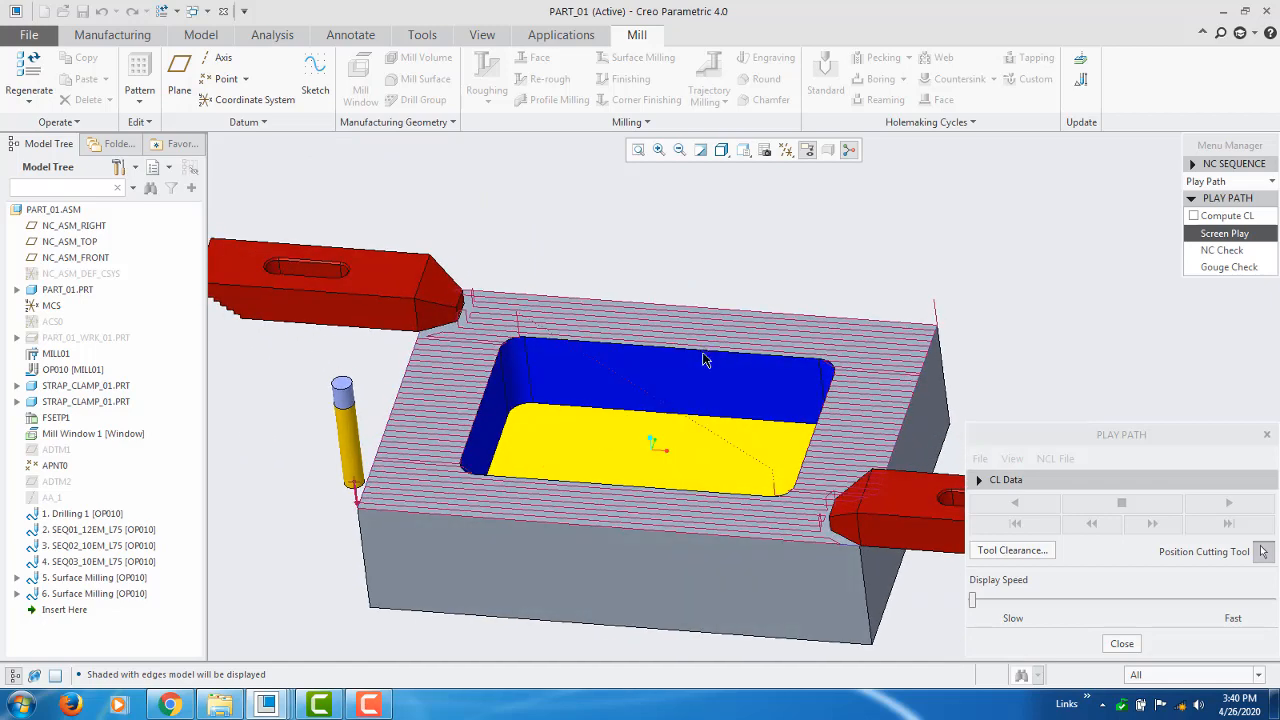
{"action": "scroll", "coordinate": [696, 362], "scroll_direction": "down", "scroll_amount": 4}
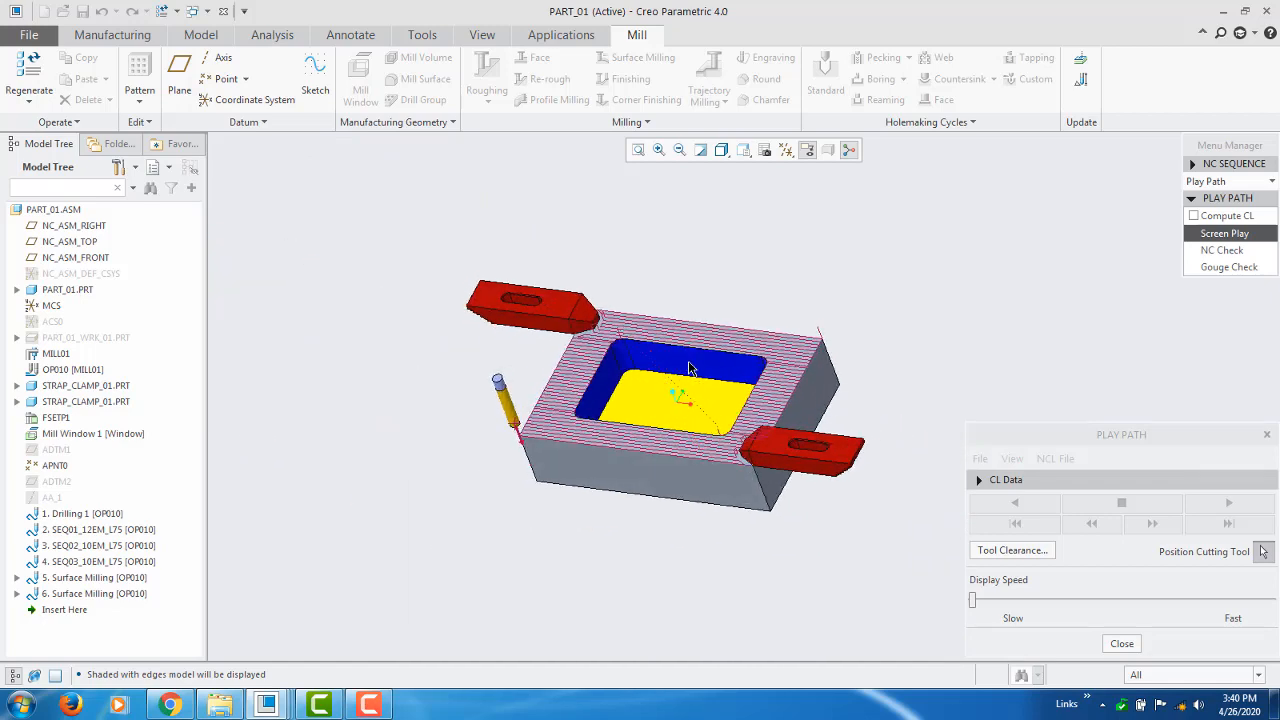
{"action": "scroll", "coordinate": [690, 368], "scroll_direction": "up", "scroll_amount": 4}
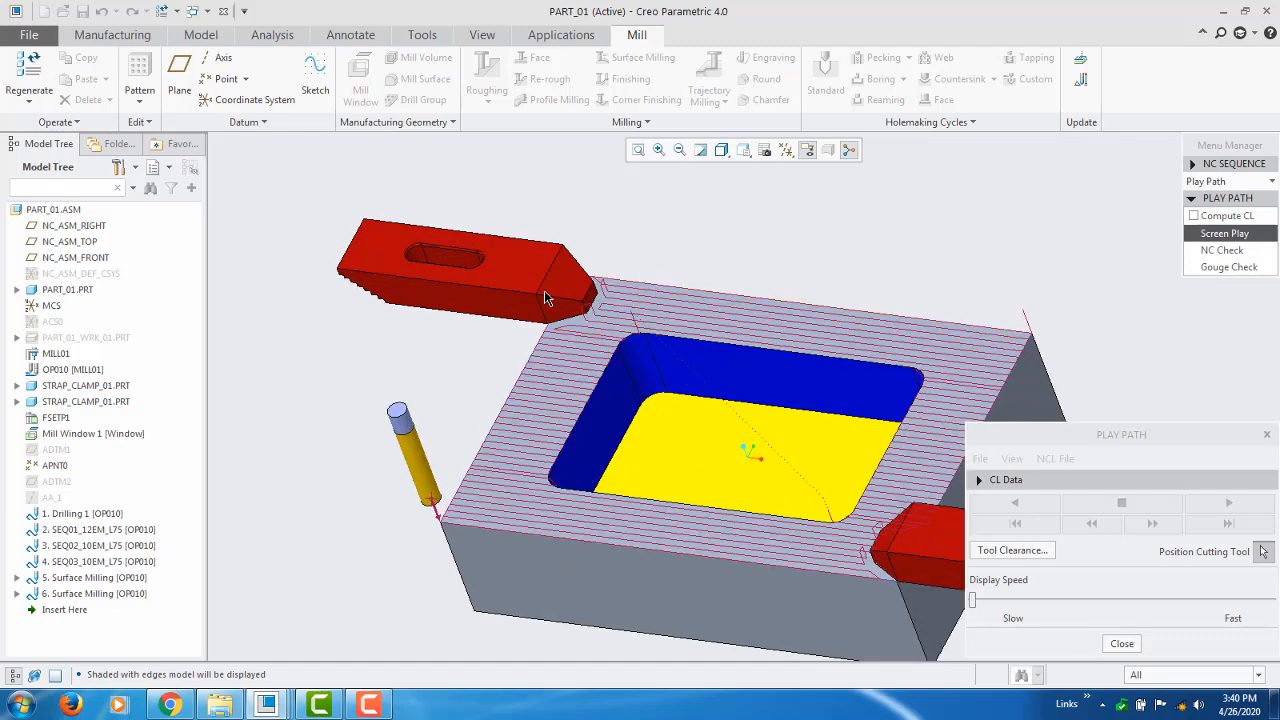
{"action": "scroll", "coordinate": [424, 391], "scroll_direction": "down", "scroll_amount": 2}
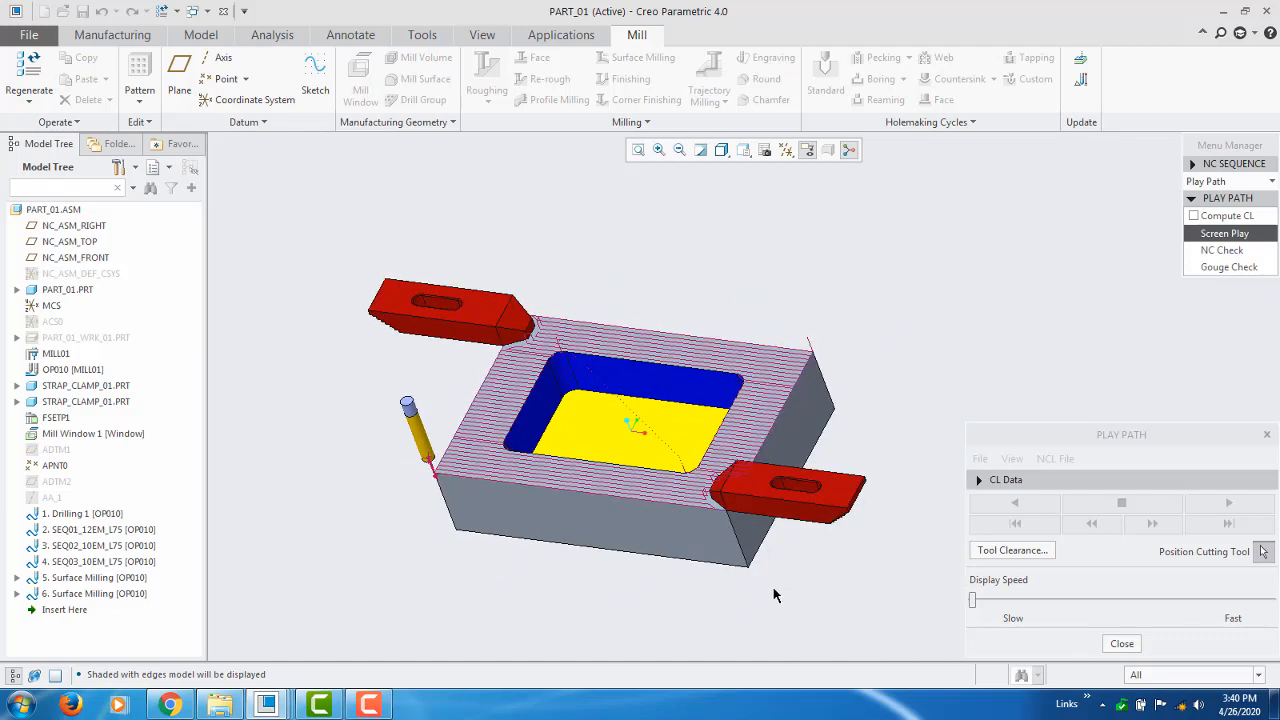
{"action": "middle_click_drag", "start_coordinate": [776, 597], "coordinate": [703, 584]}
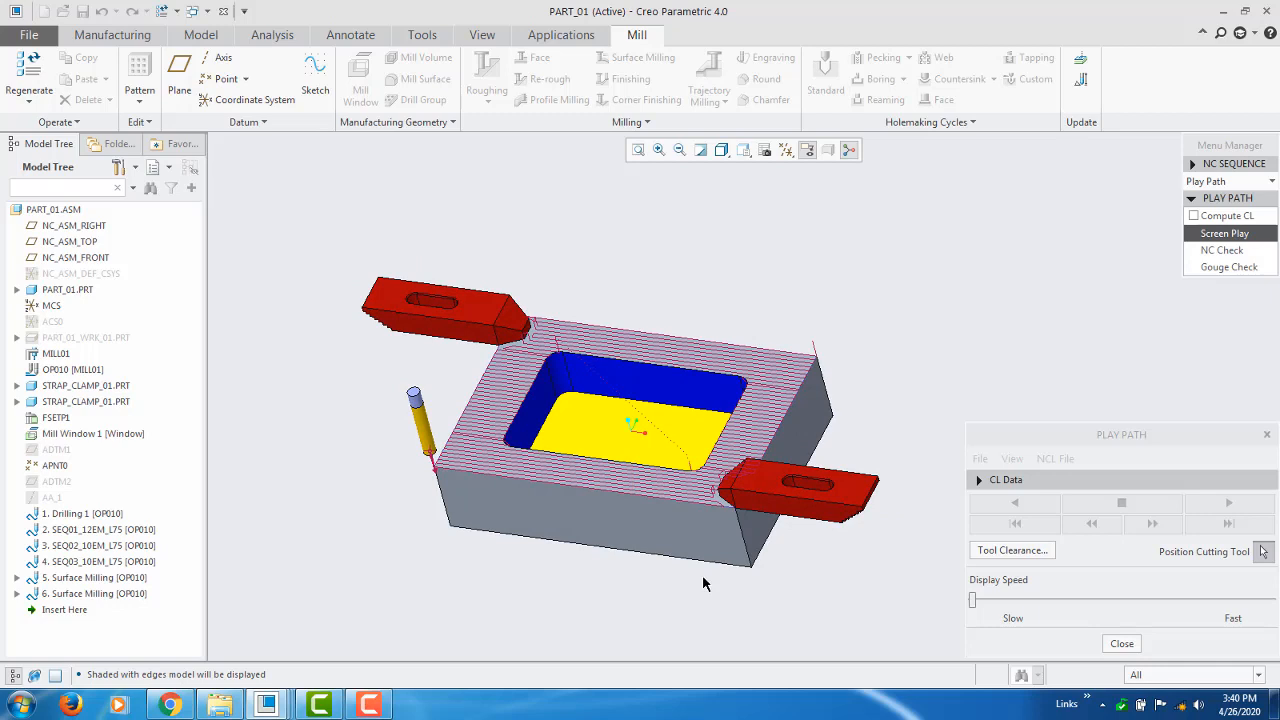